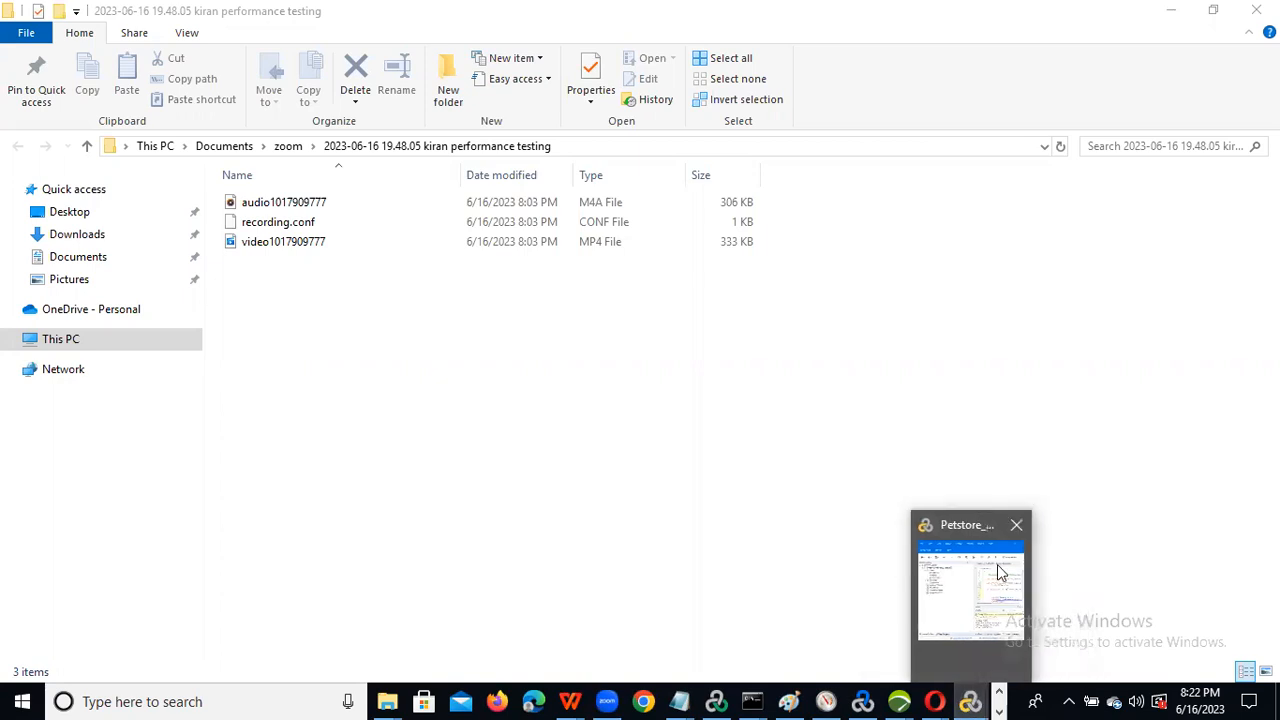
Step: Maximize the Petstore_petBooking_13062023 script, save Action.c, then bring up the SampleTestData notes
{"action": "left_click", "coordinate": [980, 590]}
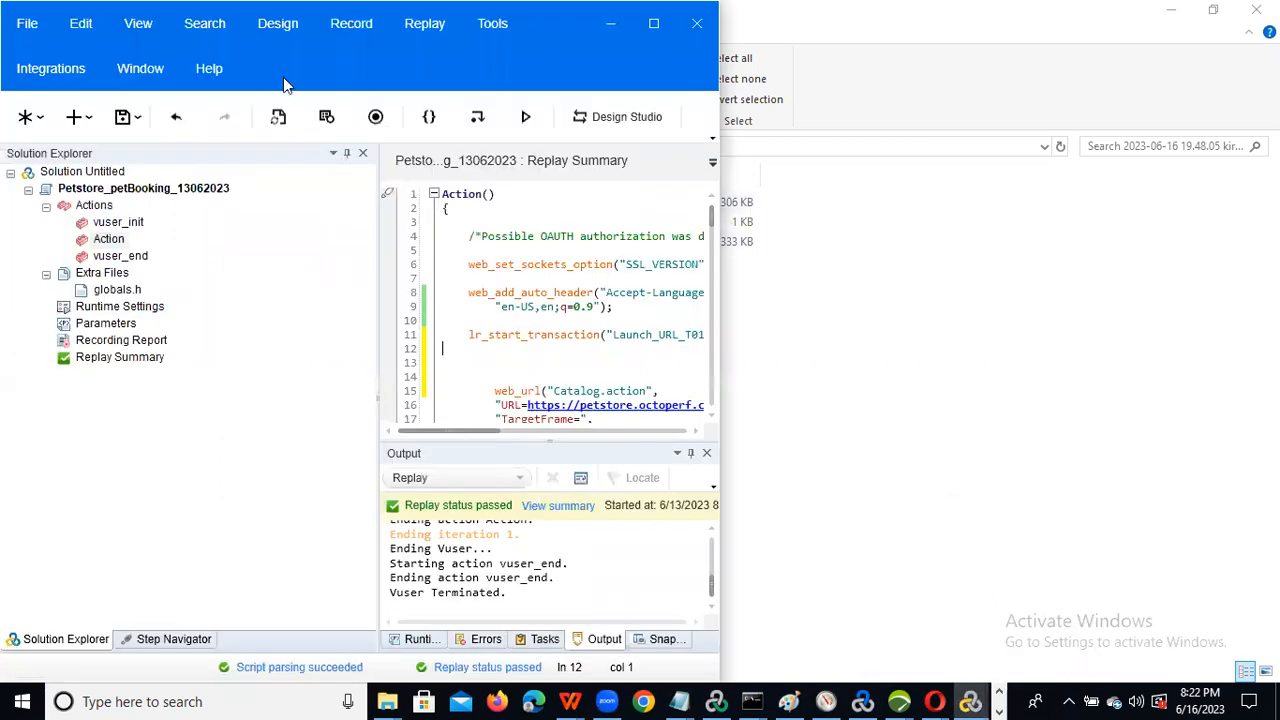
{"action": "double_click", "coordinate": [257, 51]}
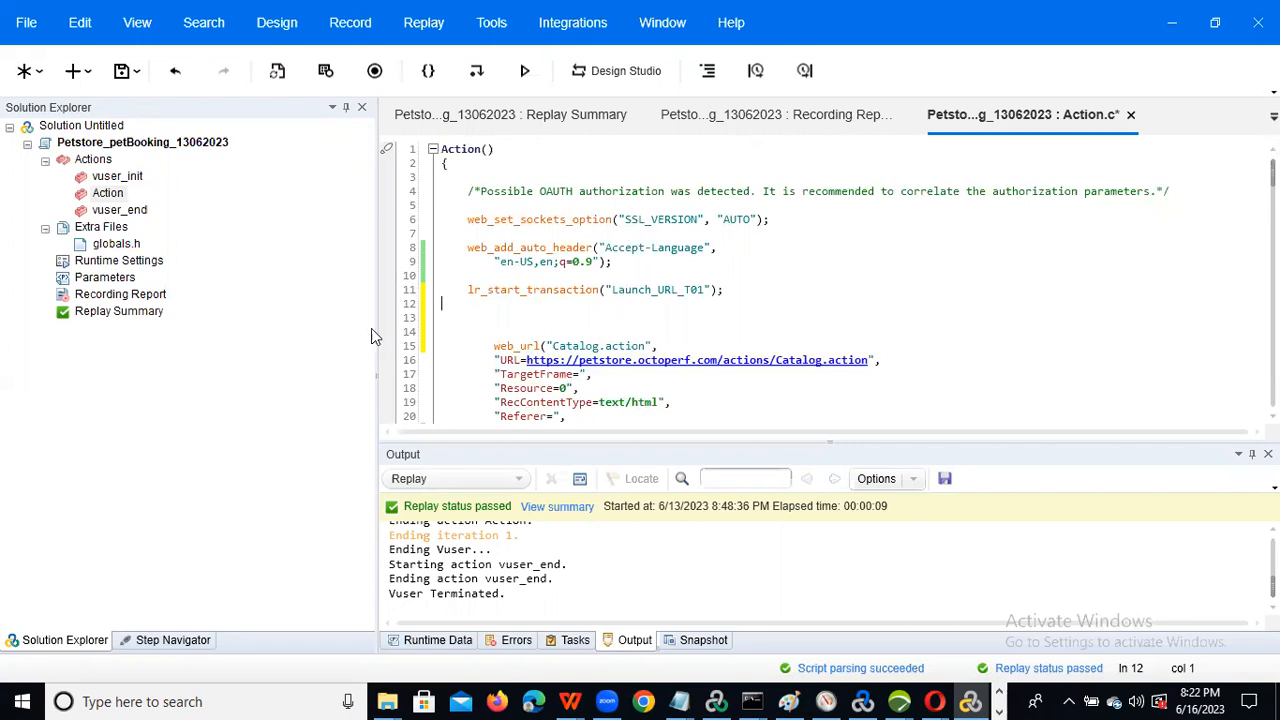
{"action": "left_click", "coordinate": [121, 70]}
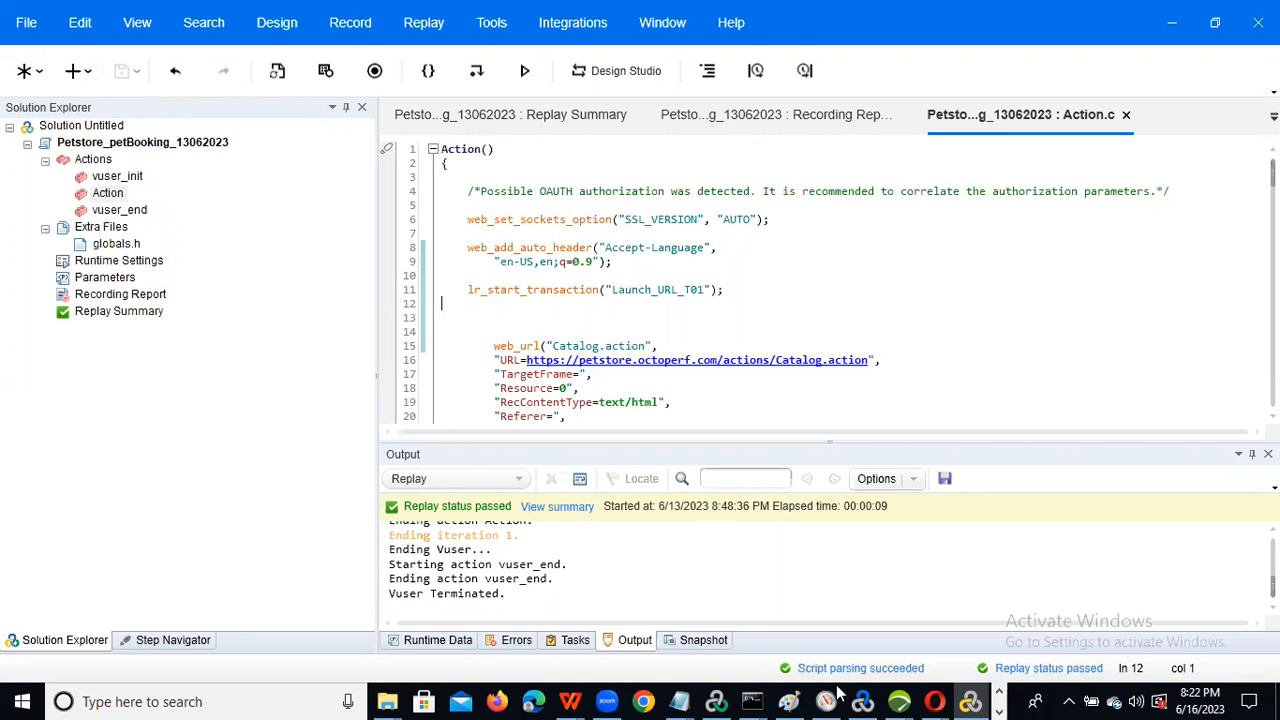
{"action": "mouse_move", "coordinate": [678, 701]}
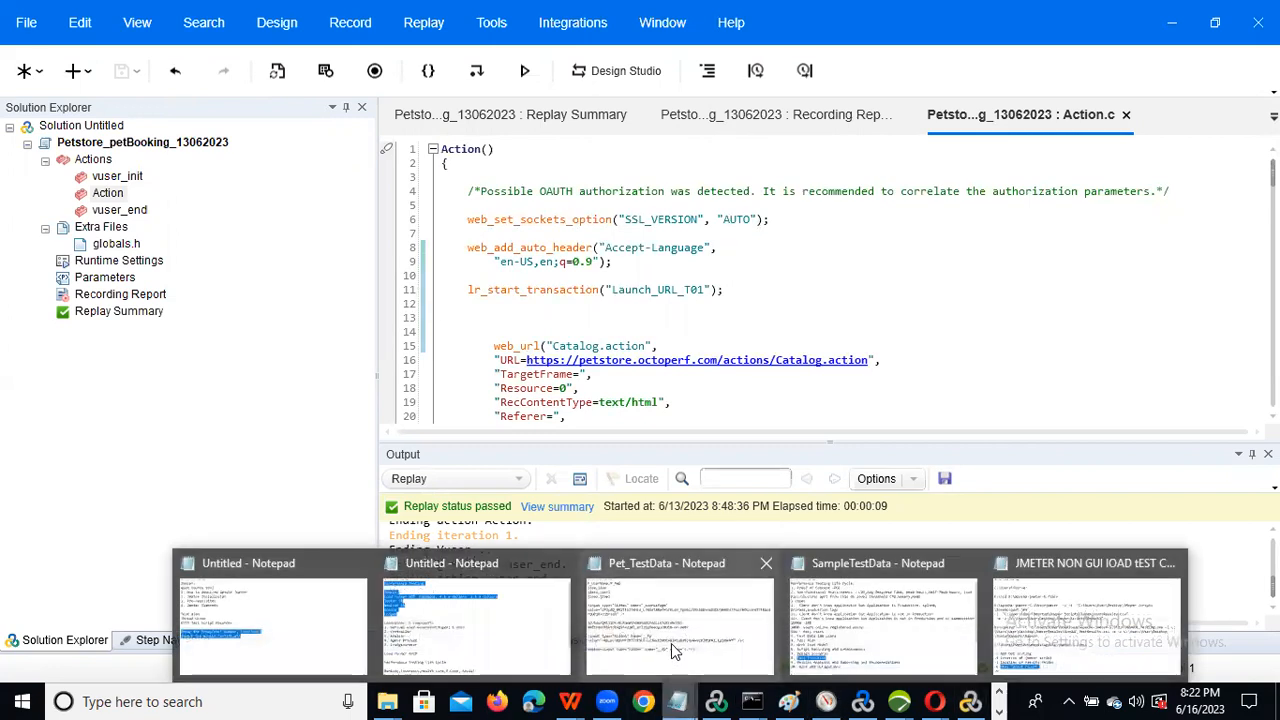
{"action": "left_click", "coordinate": [892, 626]}
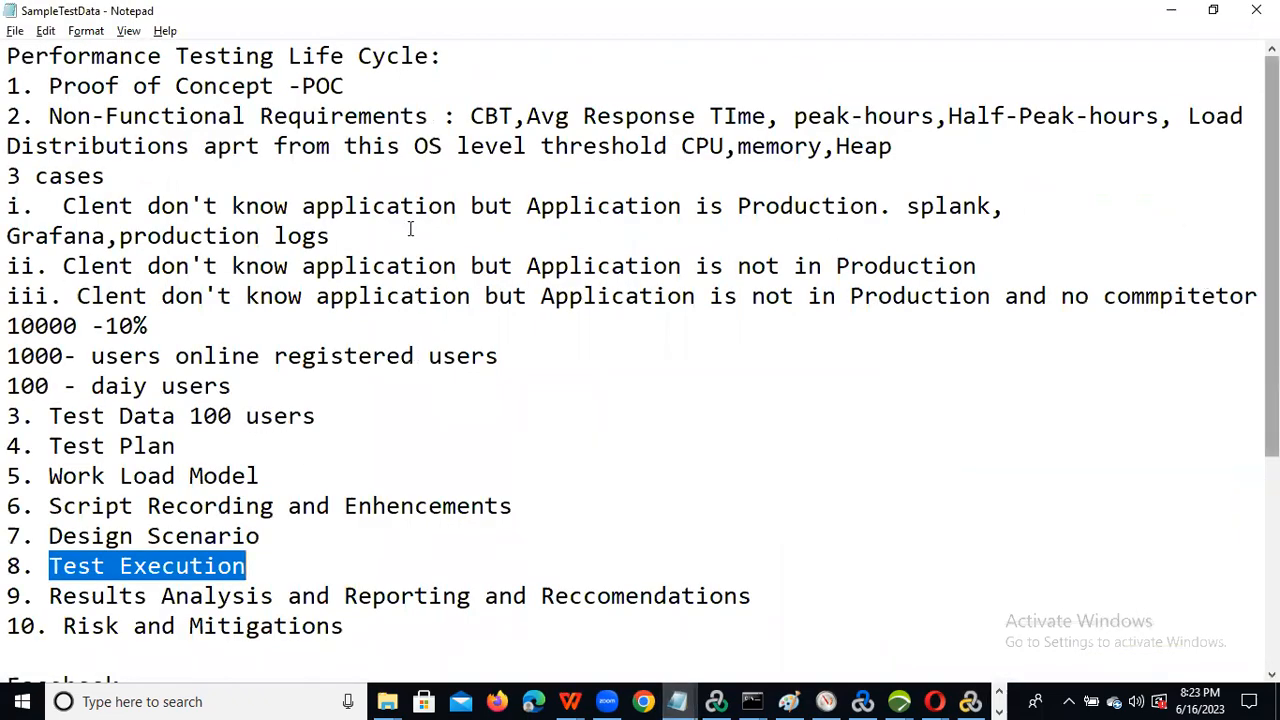
Step: Highlight life-cycle steps 1–5 and Script Recording in the SampleTestData notes, then minimize Notepad
{"action": "left_click_drag", "start_coordinate": [48, 86], "coordinate": [292, 474]}
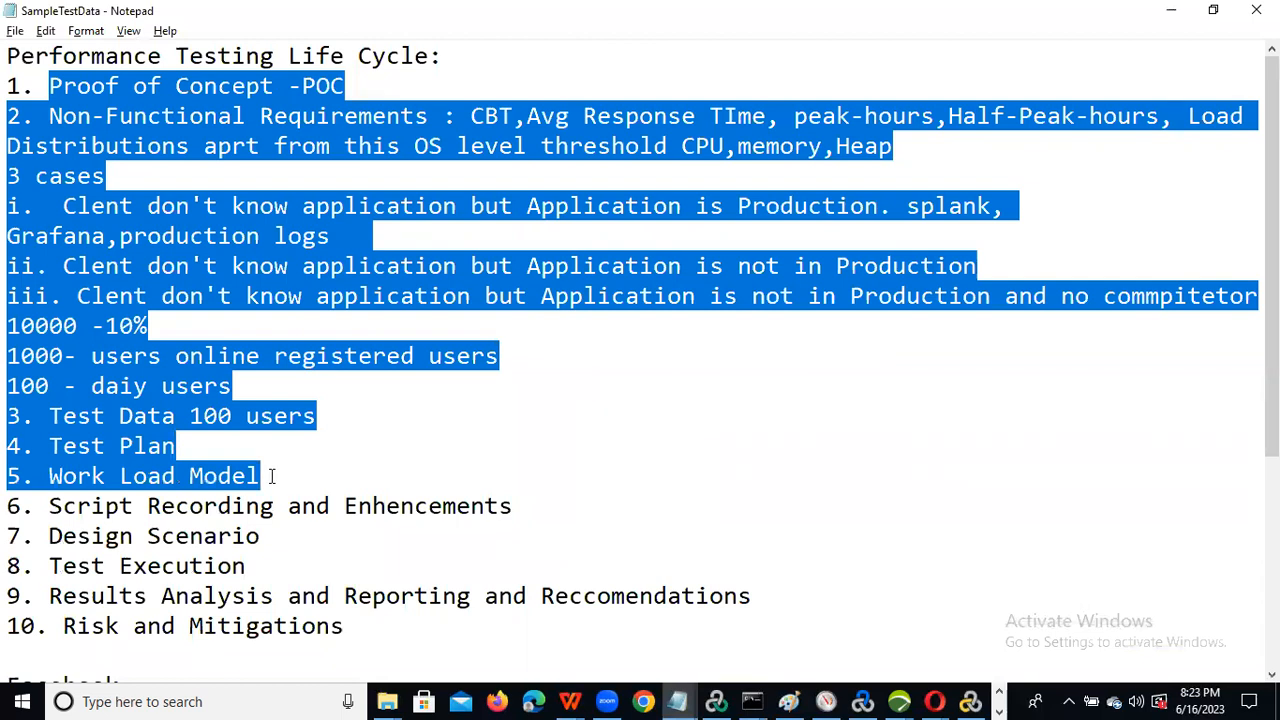
{"action": "left_click", "coordinate": [270, 476]}
{"action": "left_click_drag", "start_coordinate": [262, 476], "coordinate": [10, 106]}
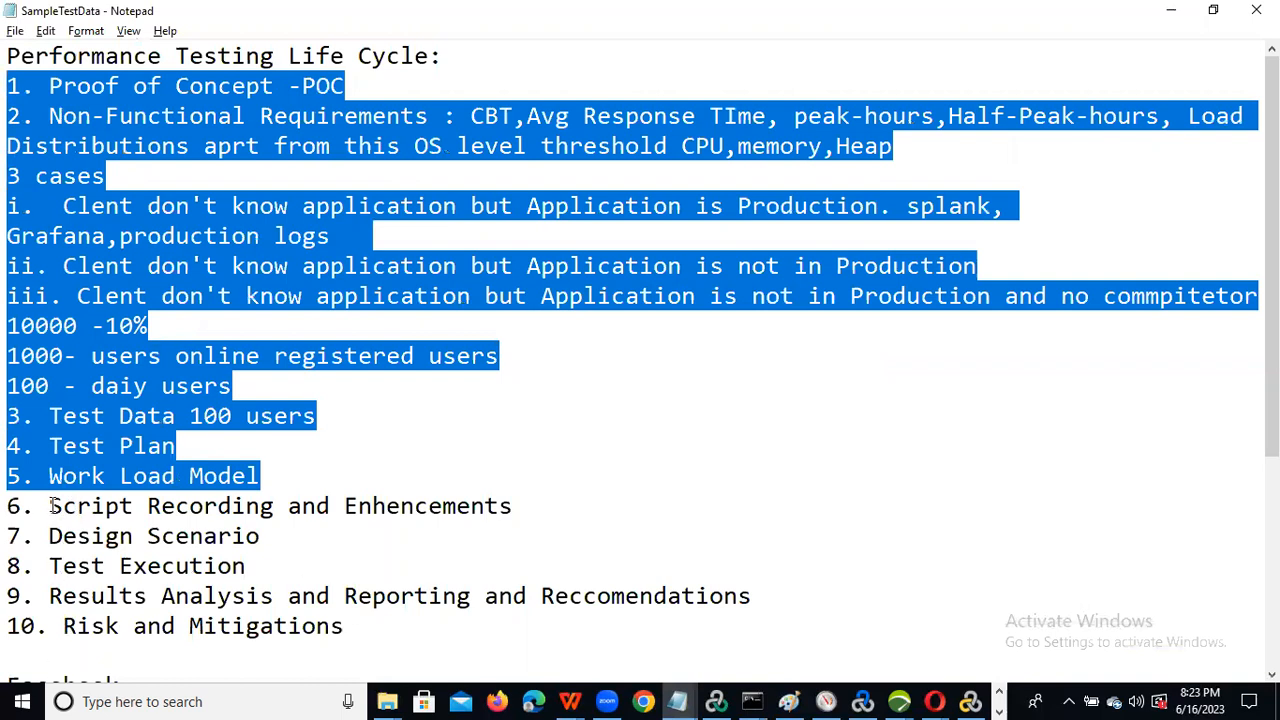
{"action": "left_click_drag", "start_coordinate": [50, 506], "coordinate": [556, 519]}
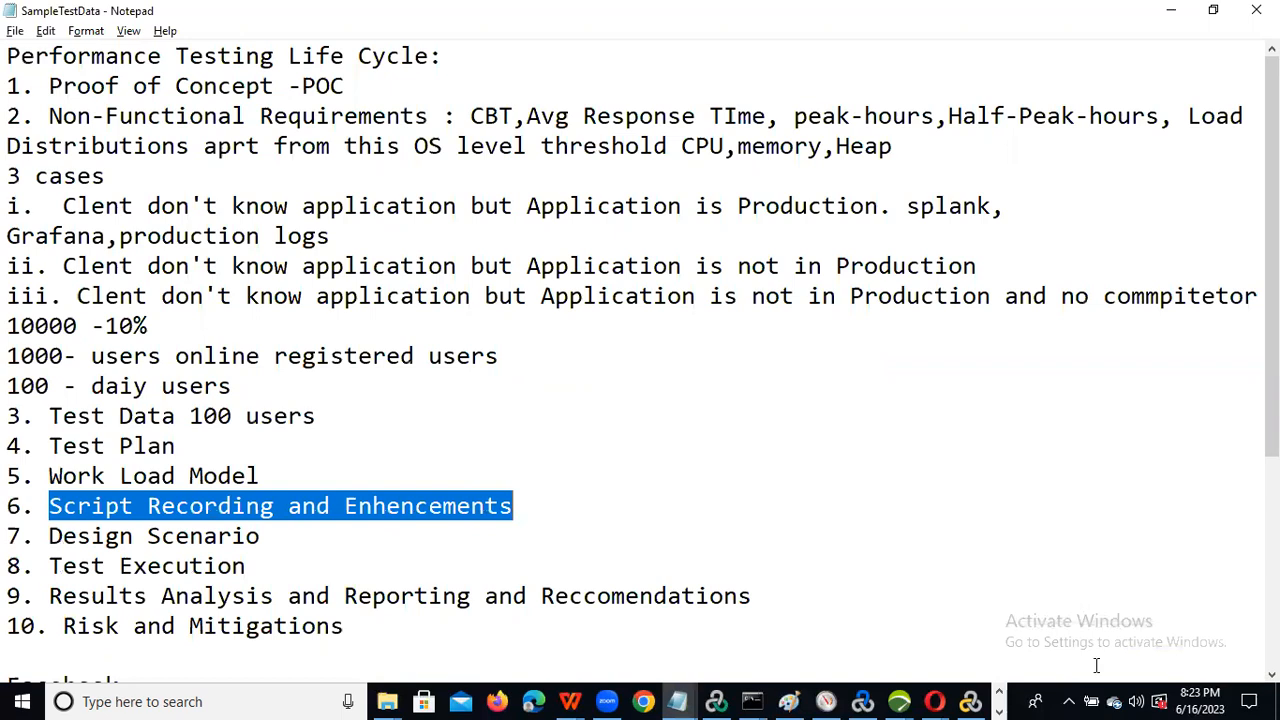
{"action": "left_click", "coordinate": [679, 701]}
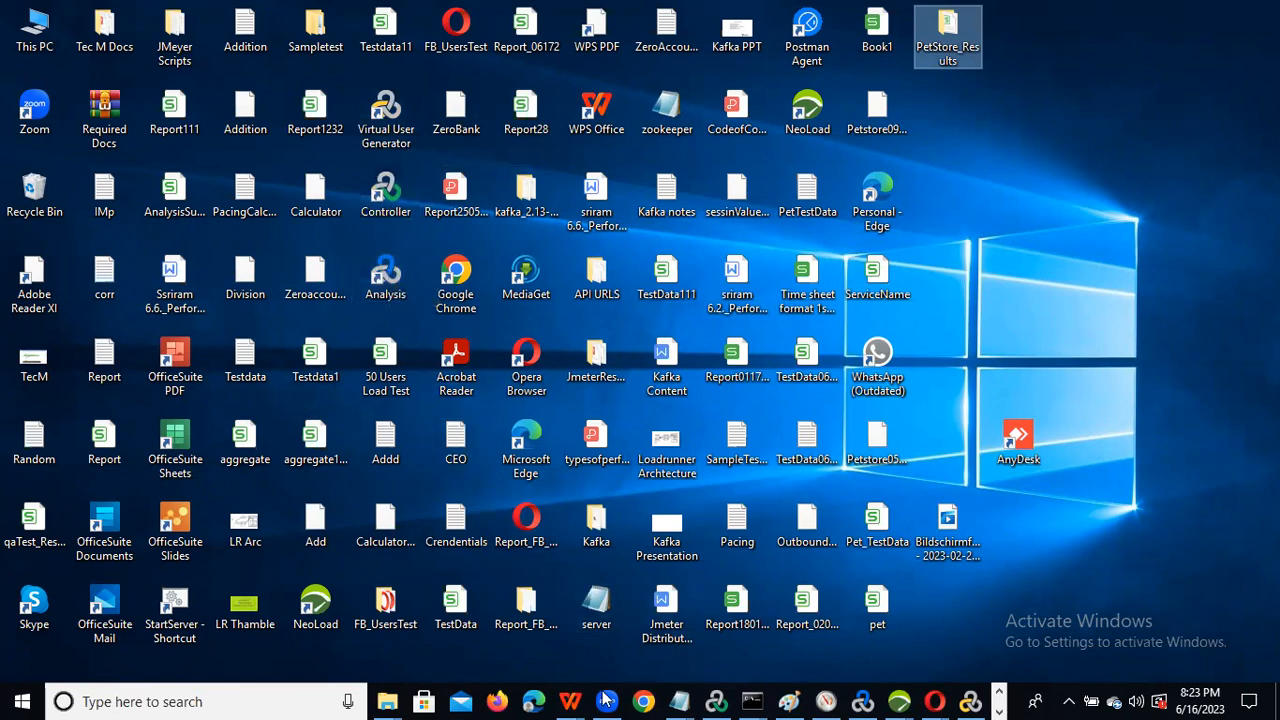
{"action": "right_click", "coordinate": [399, 699]}
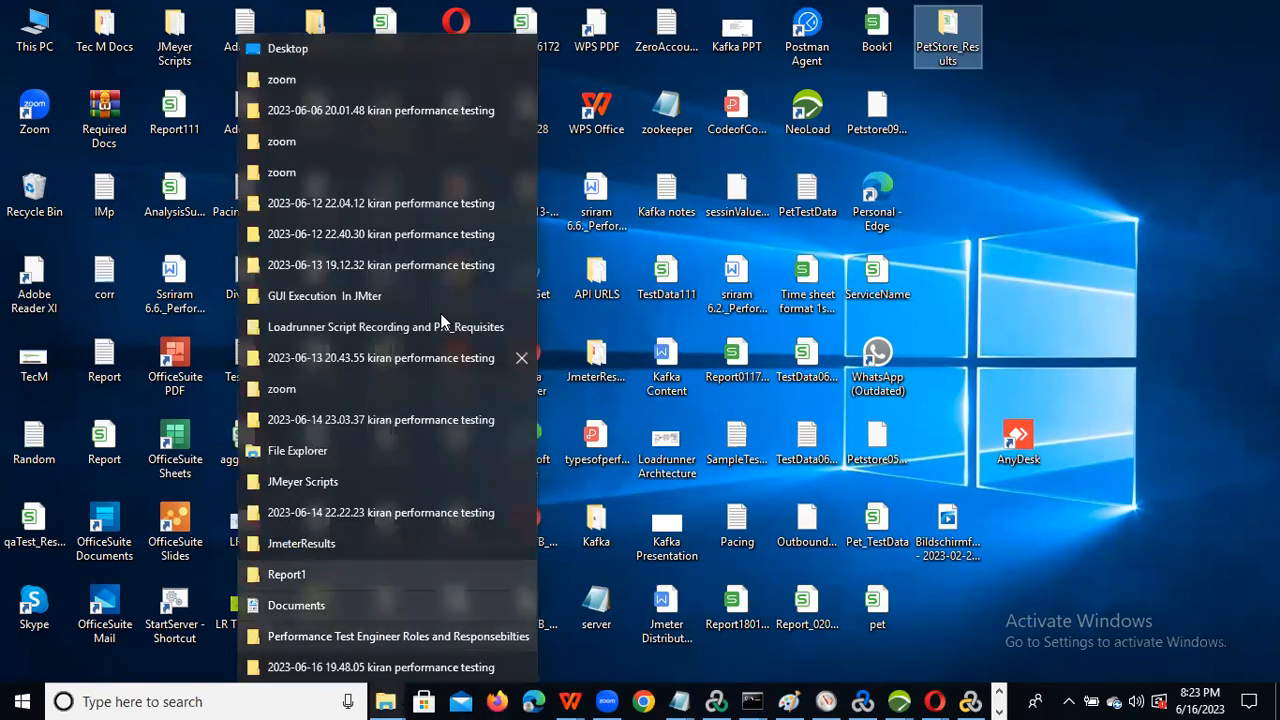
{"action": "left_click", "coordinate": [362, 116]}
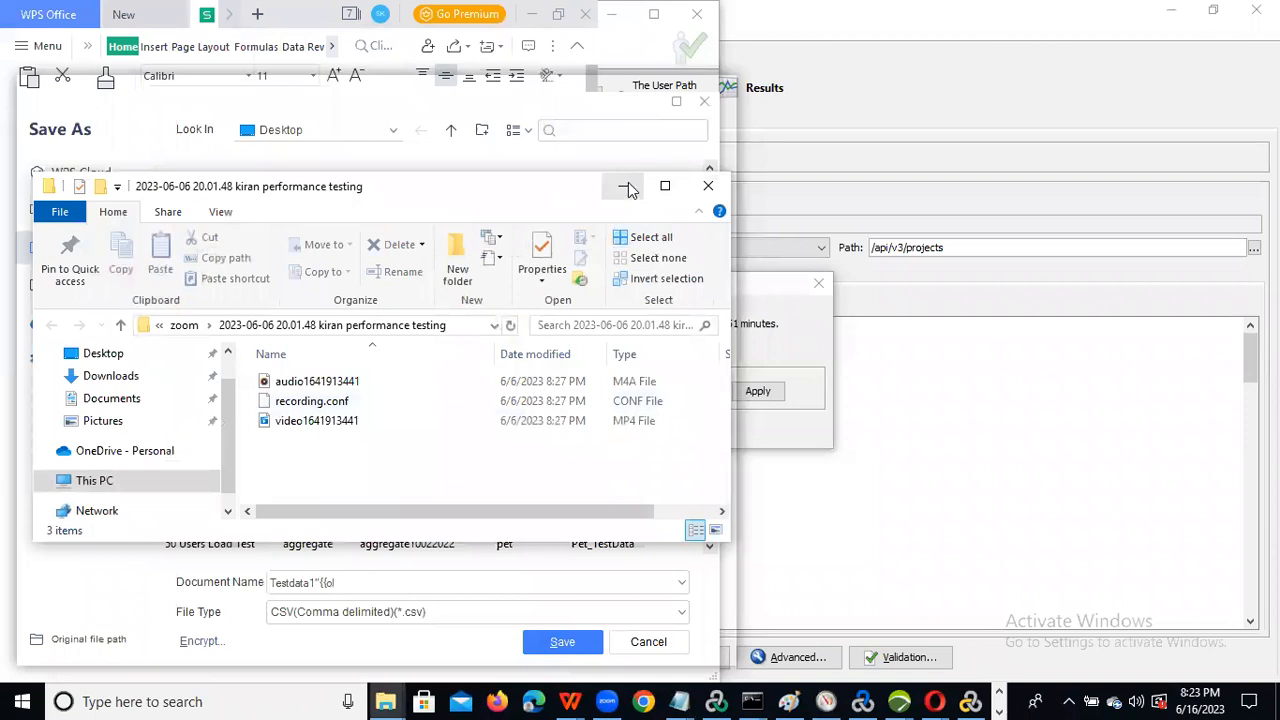
{"action": "left_click", "coordinate": [628, 187]}
{"action": "left_click", "coordinate": [298, 272]}
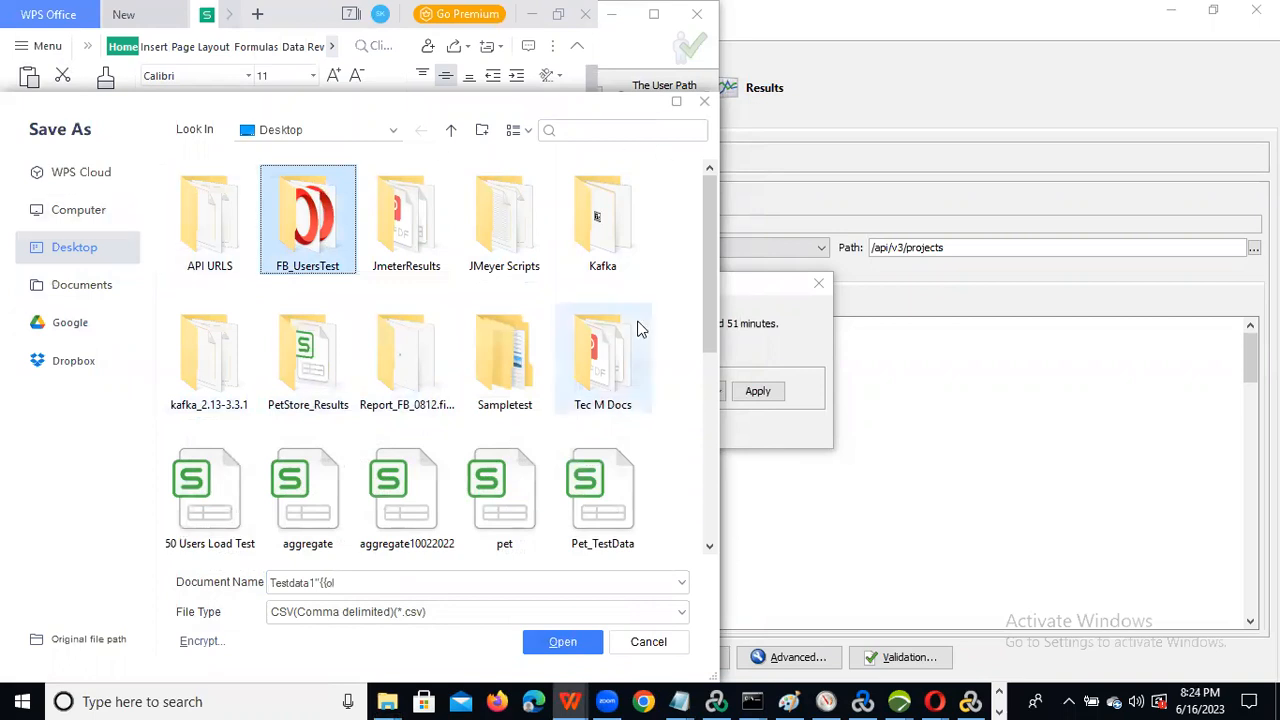
{"action": "right_click", "coordinate": [380, 697]}
{"action": "left_click", "coordinate": [399, 611]}
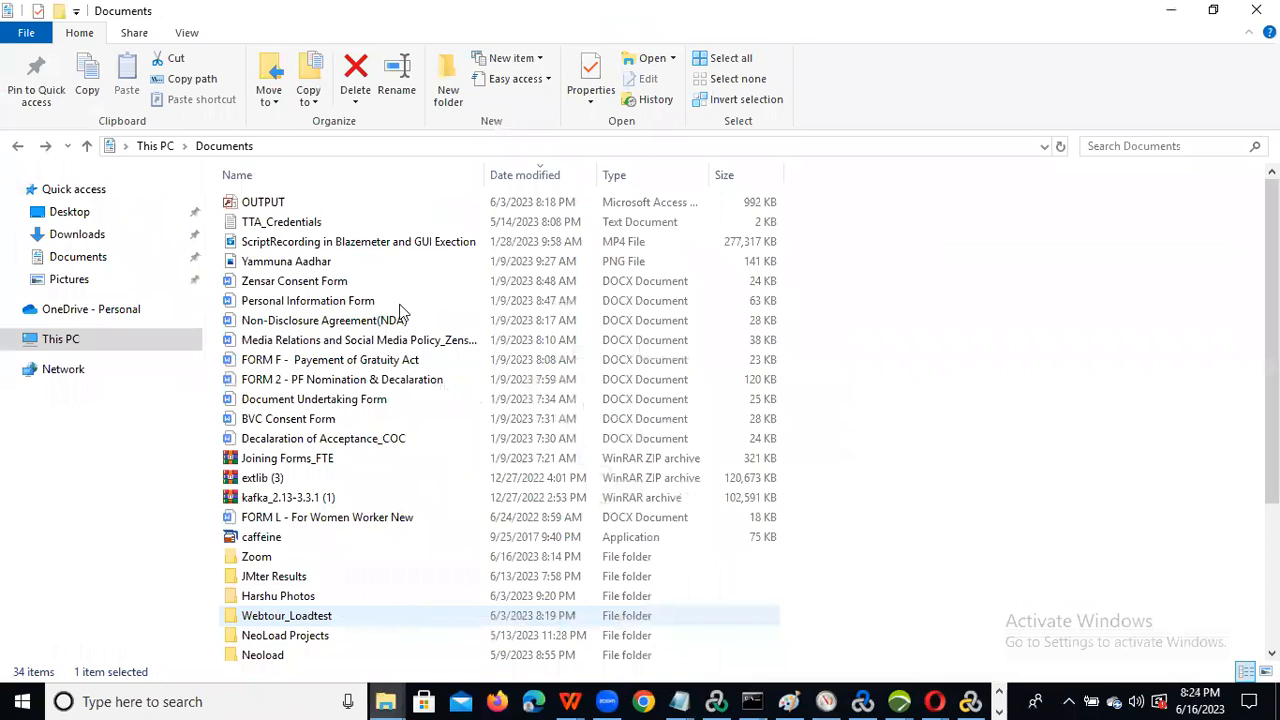
{"action": "left_click", "coordinate": [92, 238]}
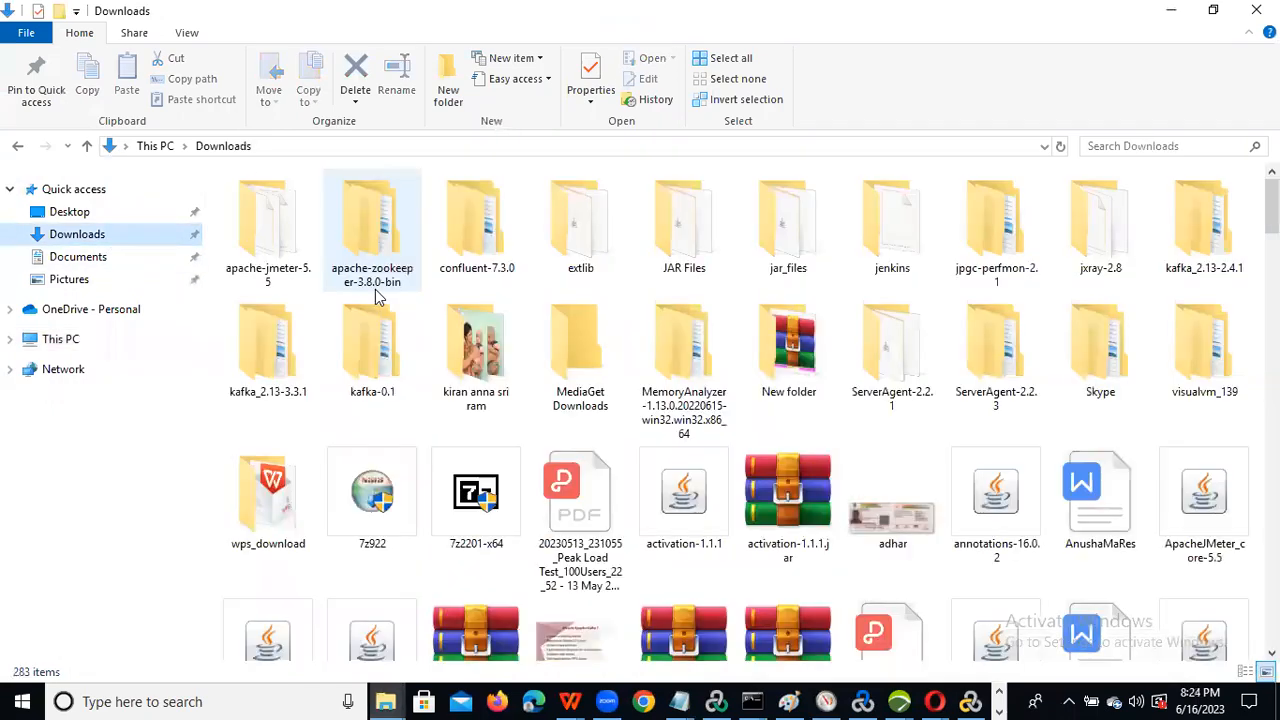
{"action": "left_click", "coordinate": [308, 350]}
{"action": "key", "text": "e"}
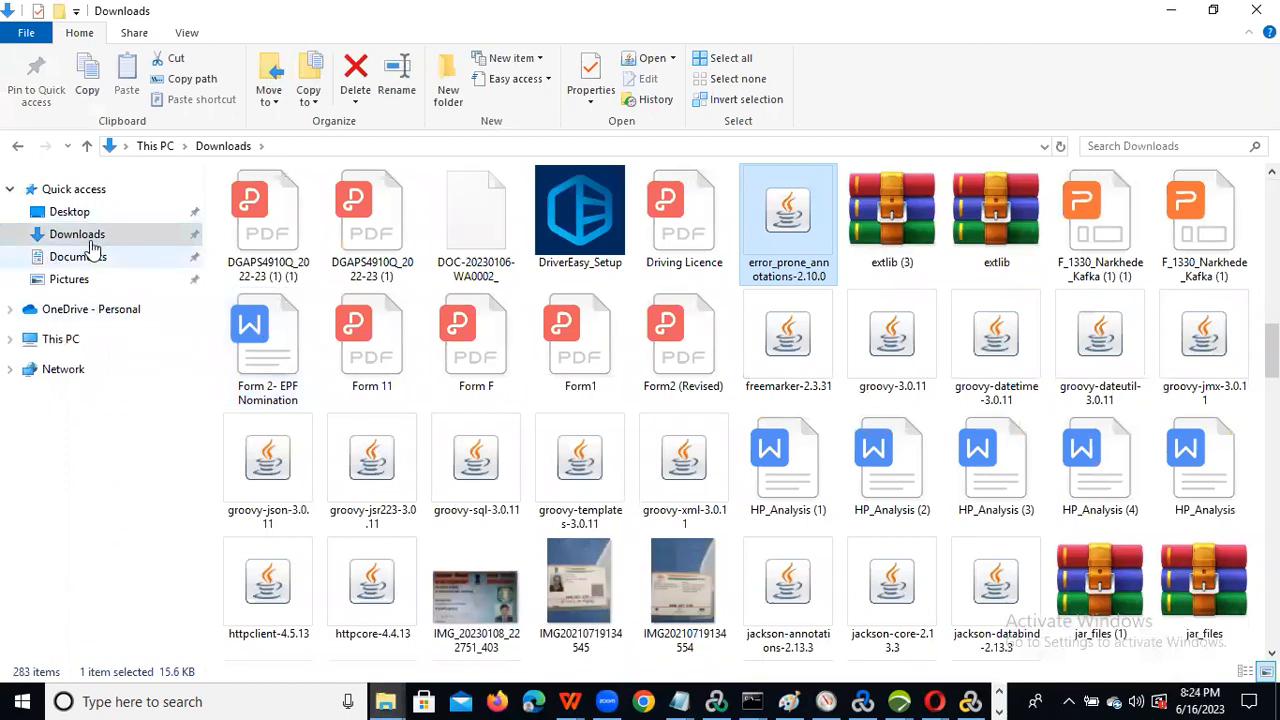
{"action": "left_click", "coordinate": [83, 263]}
{"action": "left_click", "coordinate": [320, 340]}
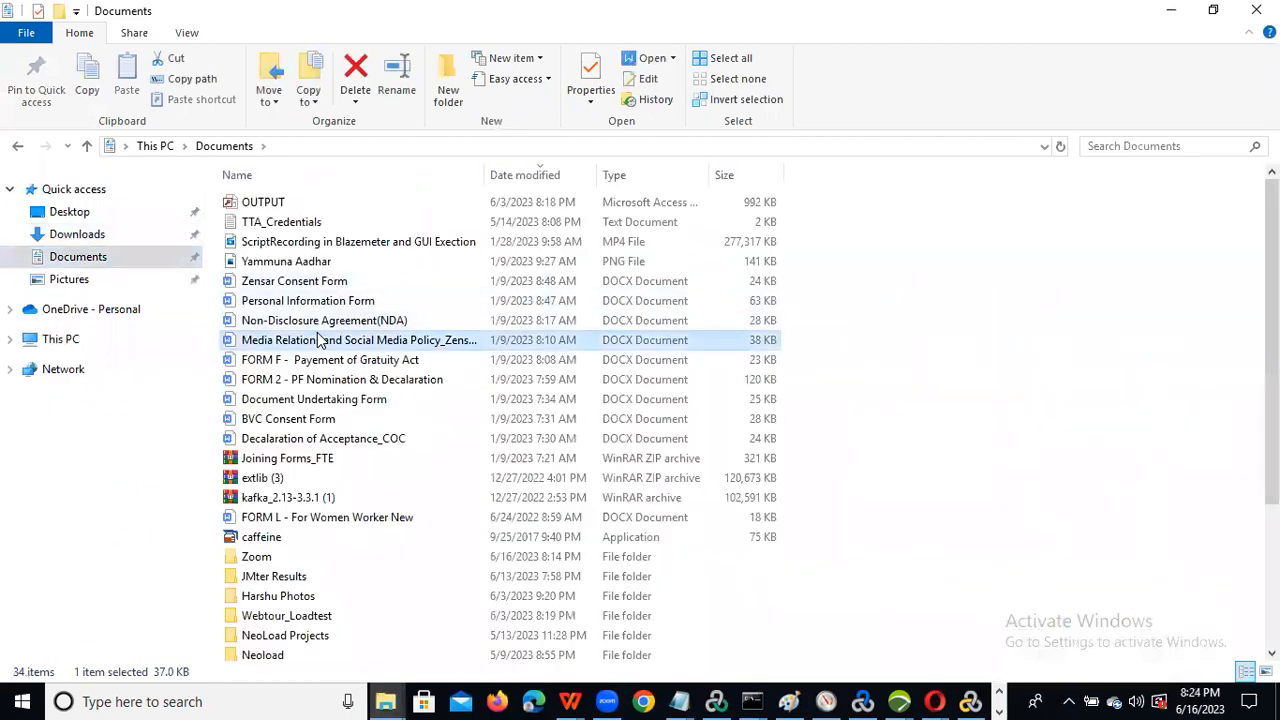
{"action": "key", "text": "w"}
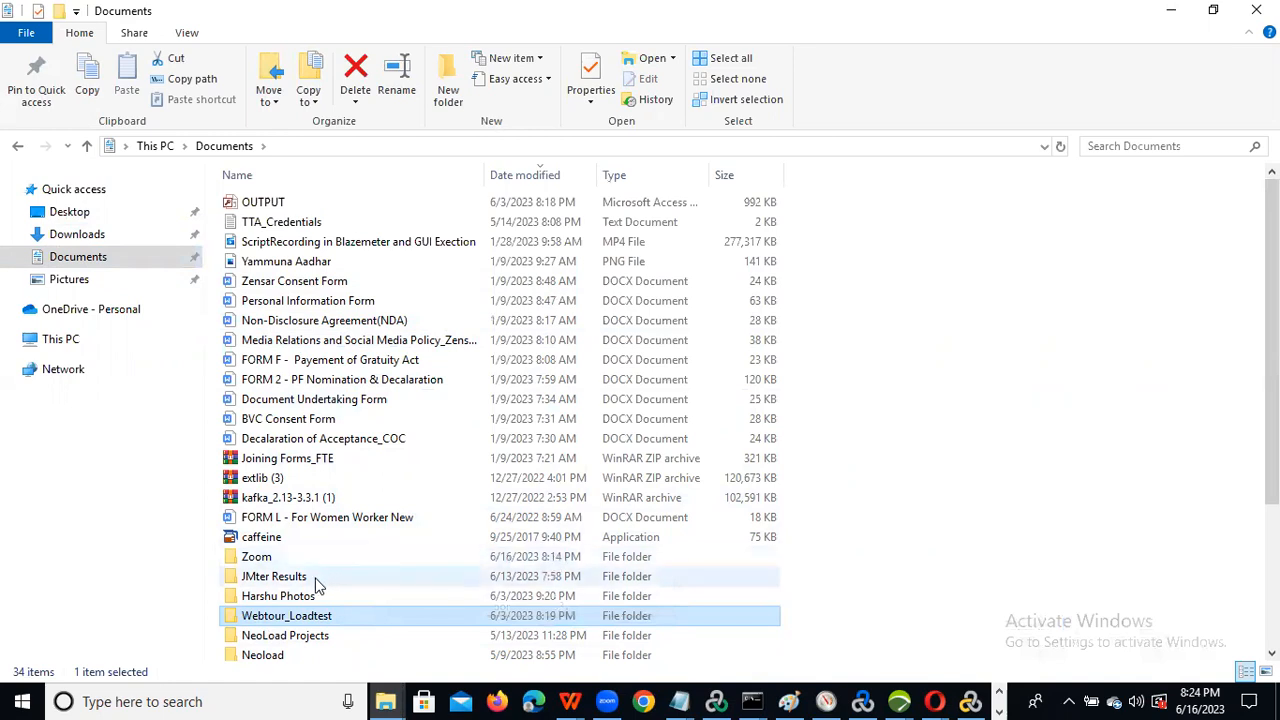
{"action": "scroll", "coordinate": [316, 585], "scroll_direction": "down", "scroll_amount": 3}
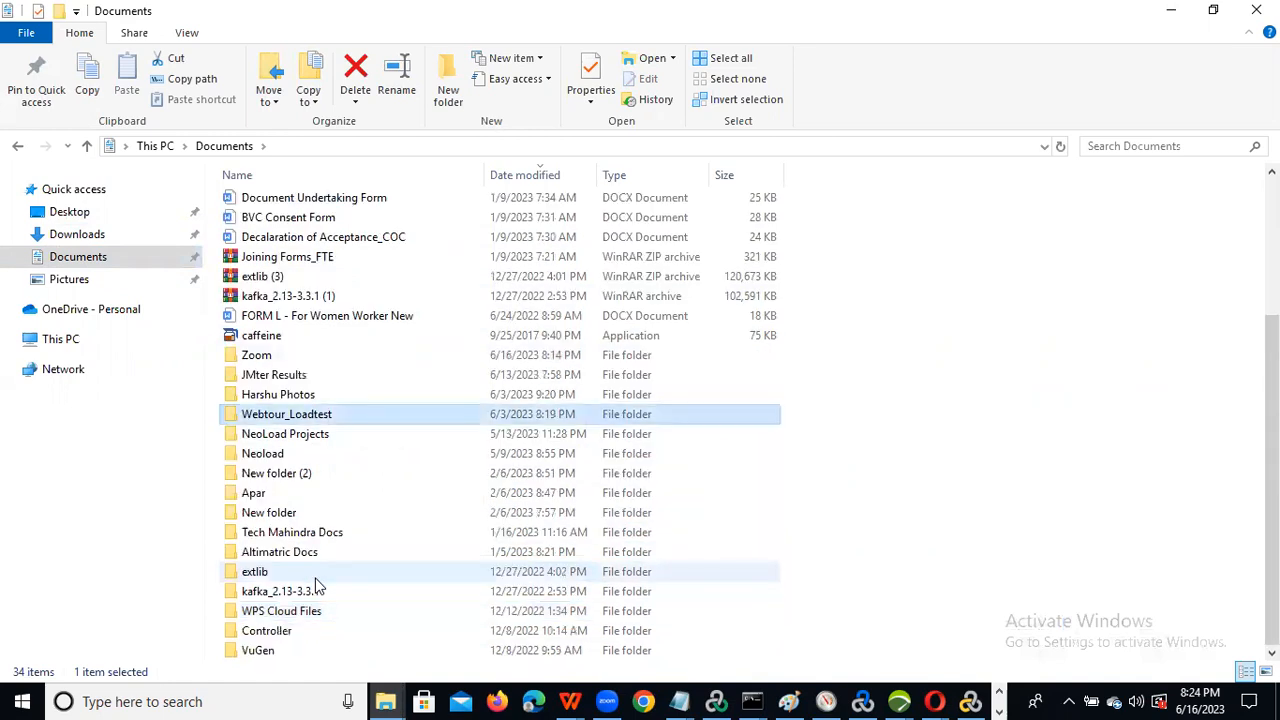
{"action": "key", "text": "w"}
{"action": "key", "text": "w"}
{"action": "key", "text": "w"}
{"action": "key", "text": "w"}
{"action": "key", "text": "w"}
{"action": "key", "text": "w"}
{"action": "left_click", "coordinate": [74, 232]}
{"action": "key", "text": "w"}
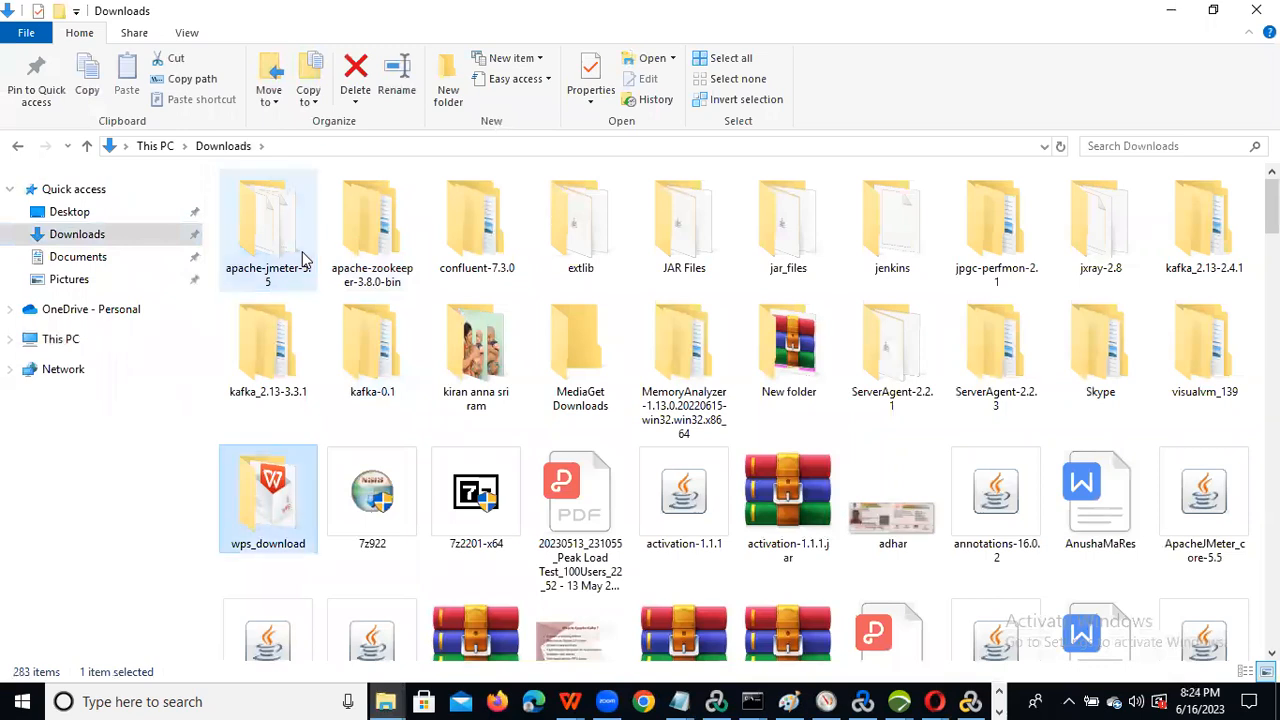
{"action": "key", "text": "w"}
{"action": "key", "text": "w"}
{"action": "key", "text": "w"}
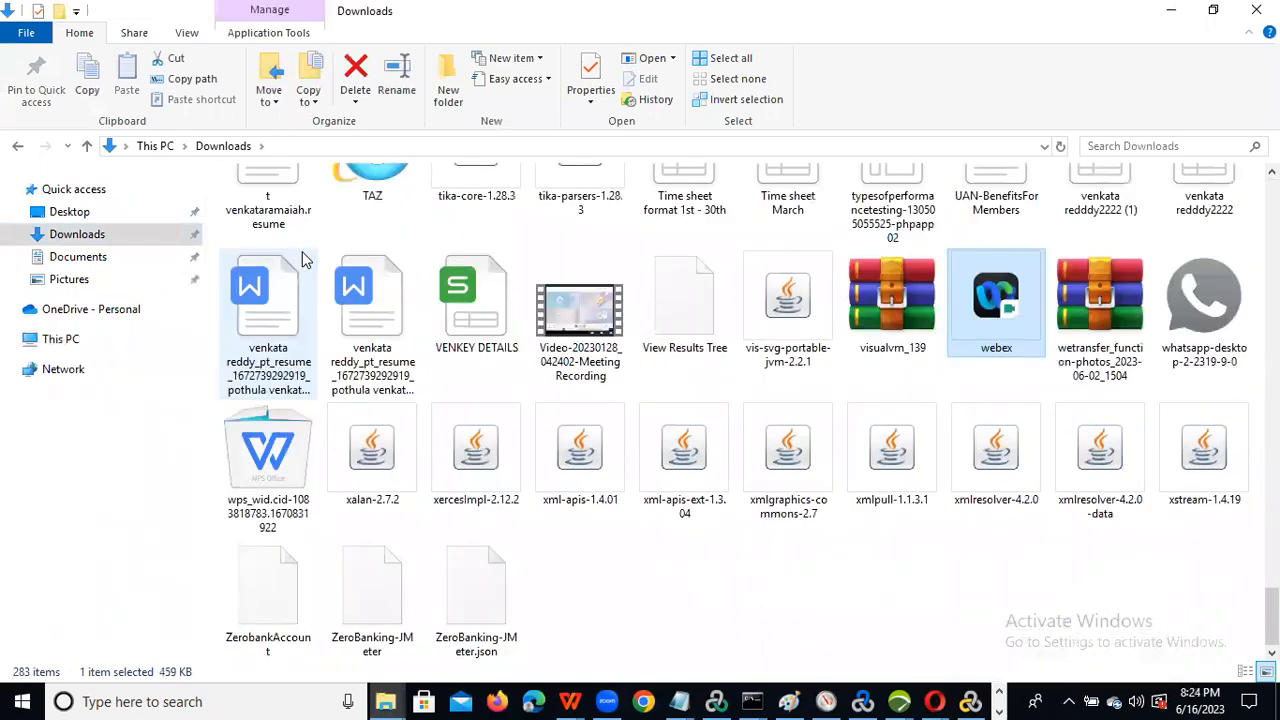
{"action": "key", "text": "w"}
{"action": "key", "text": "w"}
{"action": "key", "text": "w"}
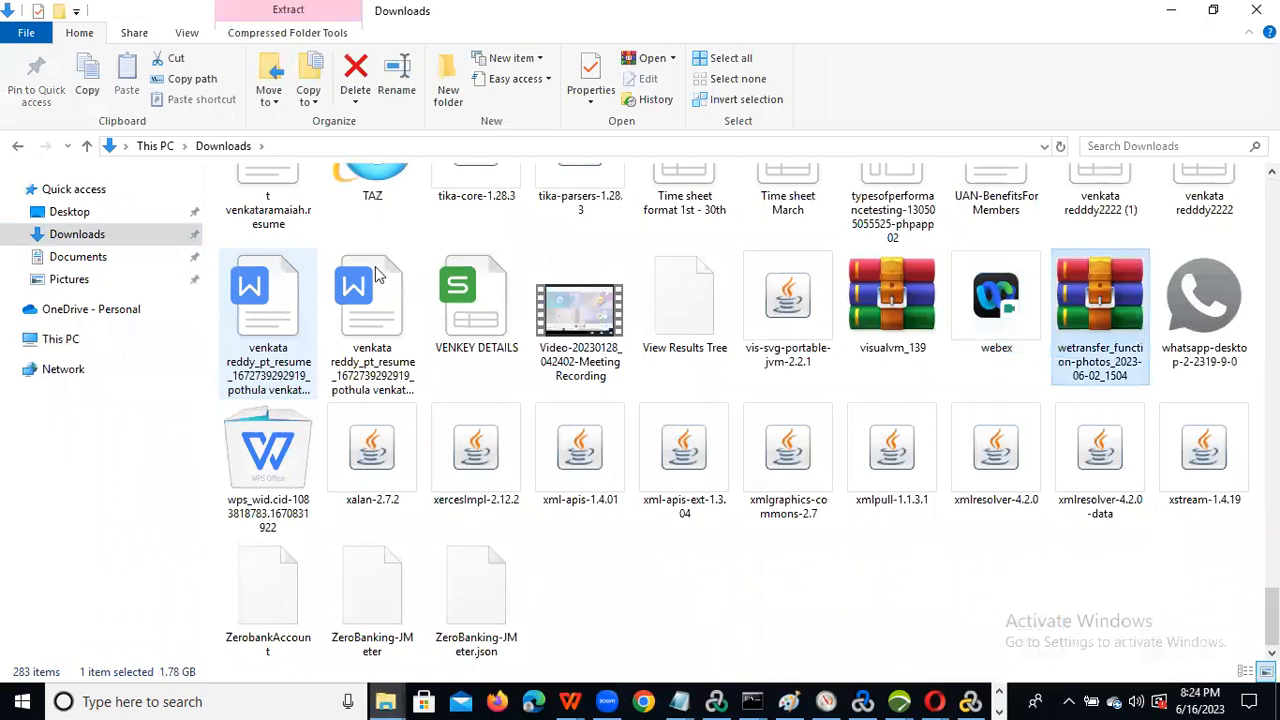
{"action": "left_click_drag", "start_coordinate": [703, 403], "coordinate": [1087, 596]}
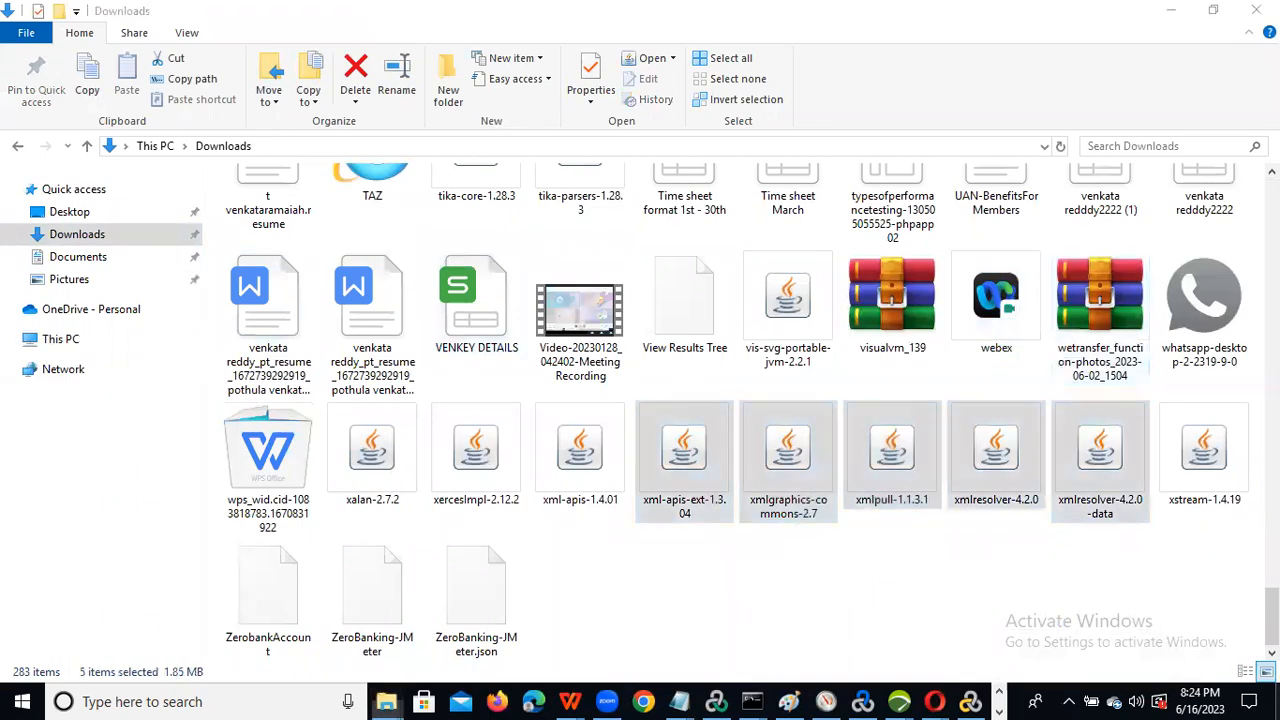
{"action": "key", "text": "super+d"}
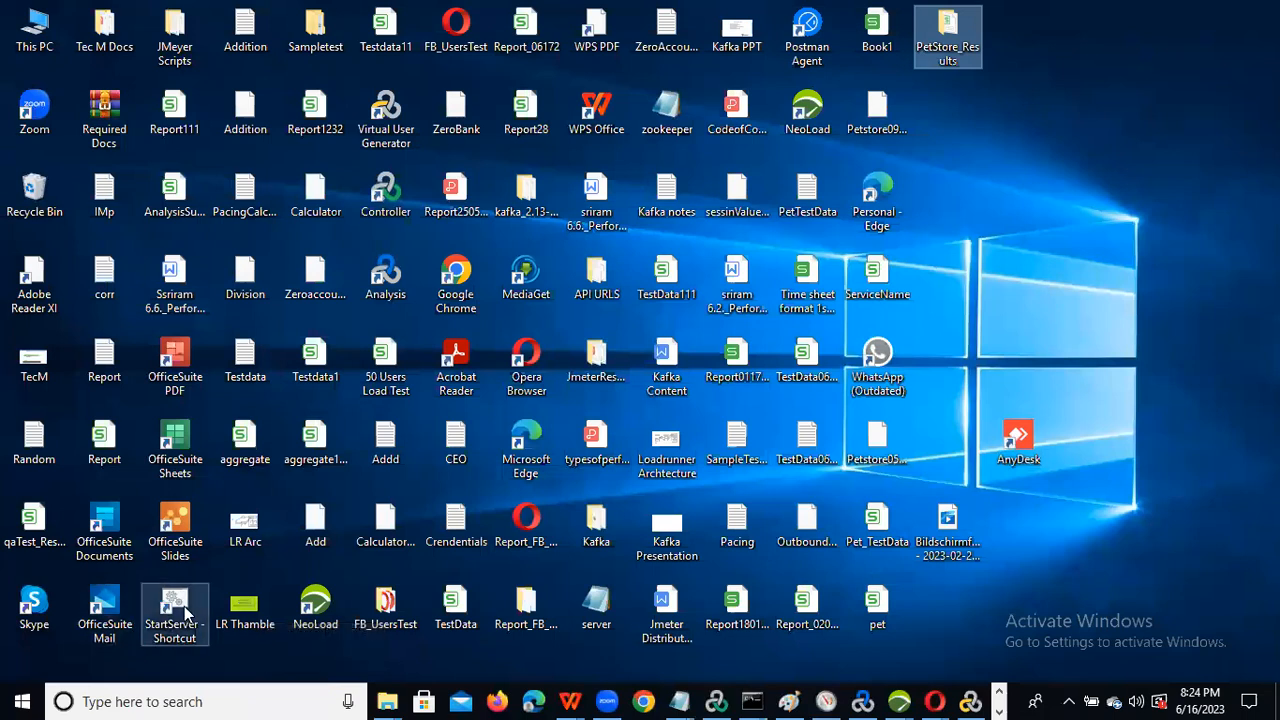
{"action": "left_click", "coordinate": [160, 636]}
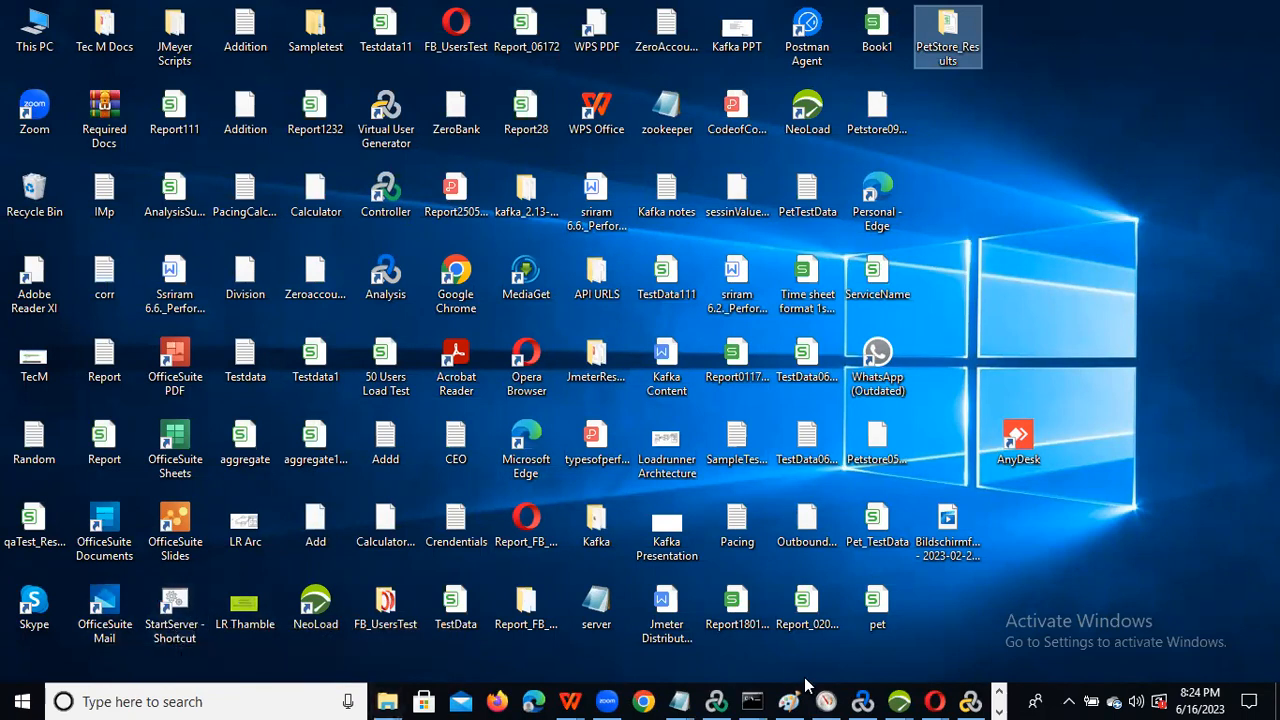
Step: Check the StartServer console's httpd messages using 192.168.0.127, then switch to Chrome's YouTube Studio
{"action": "mouse_move", "coordinate": [754, 700]}
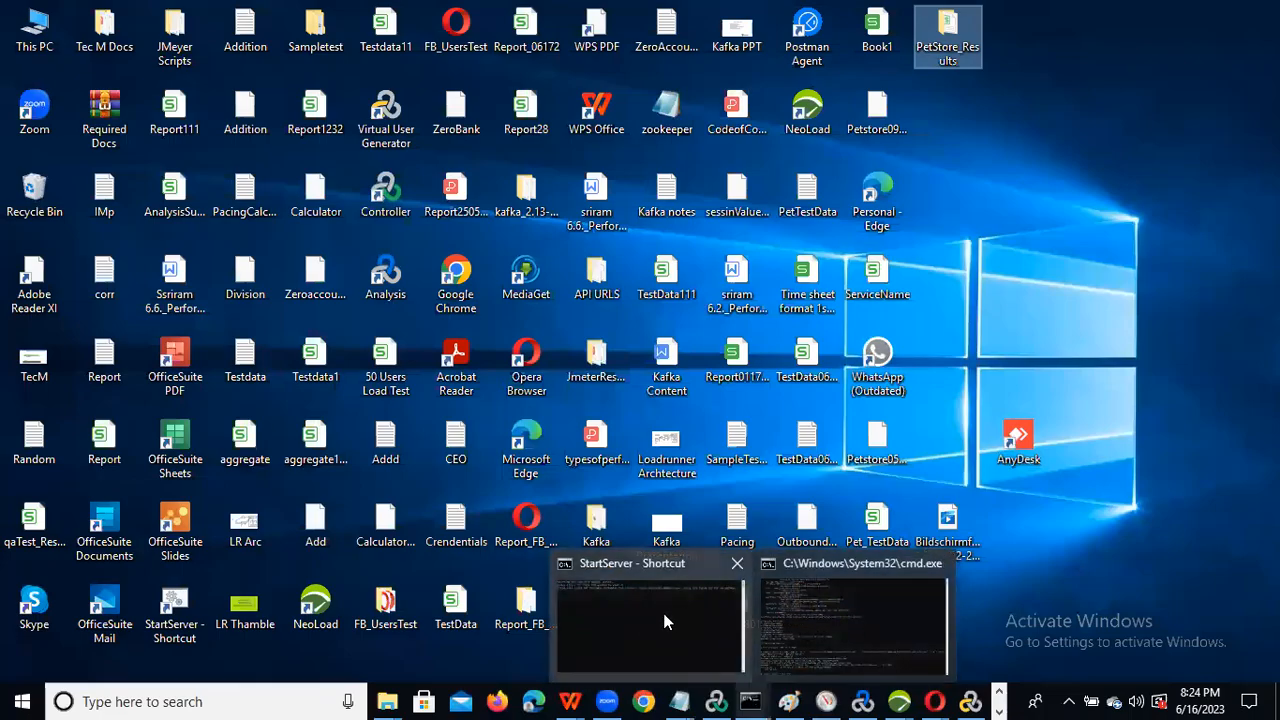
{"action": "left_click", "coordinate": [597, 600]}
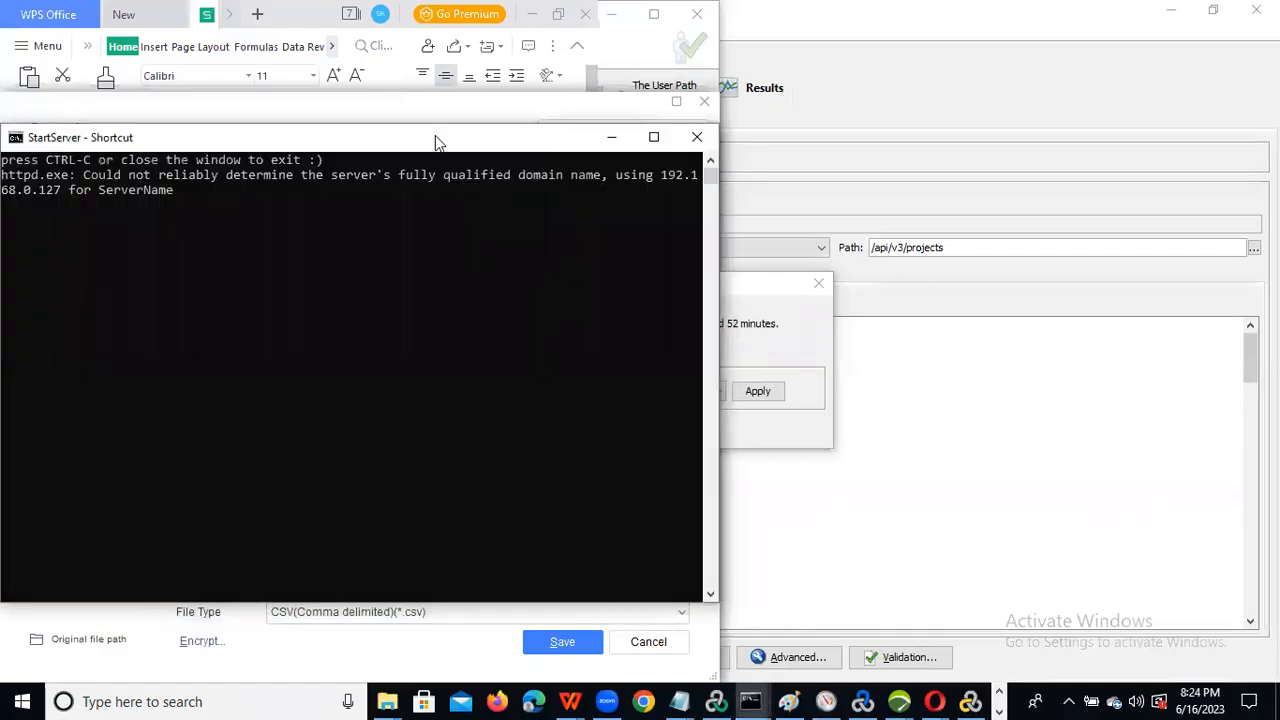
{"action": "left_click_drag", "start_coordinate": [435, 140], "coordinate": [682, 150]}
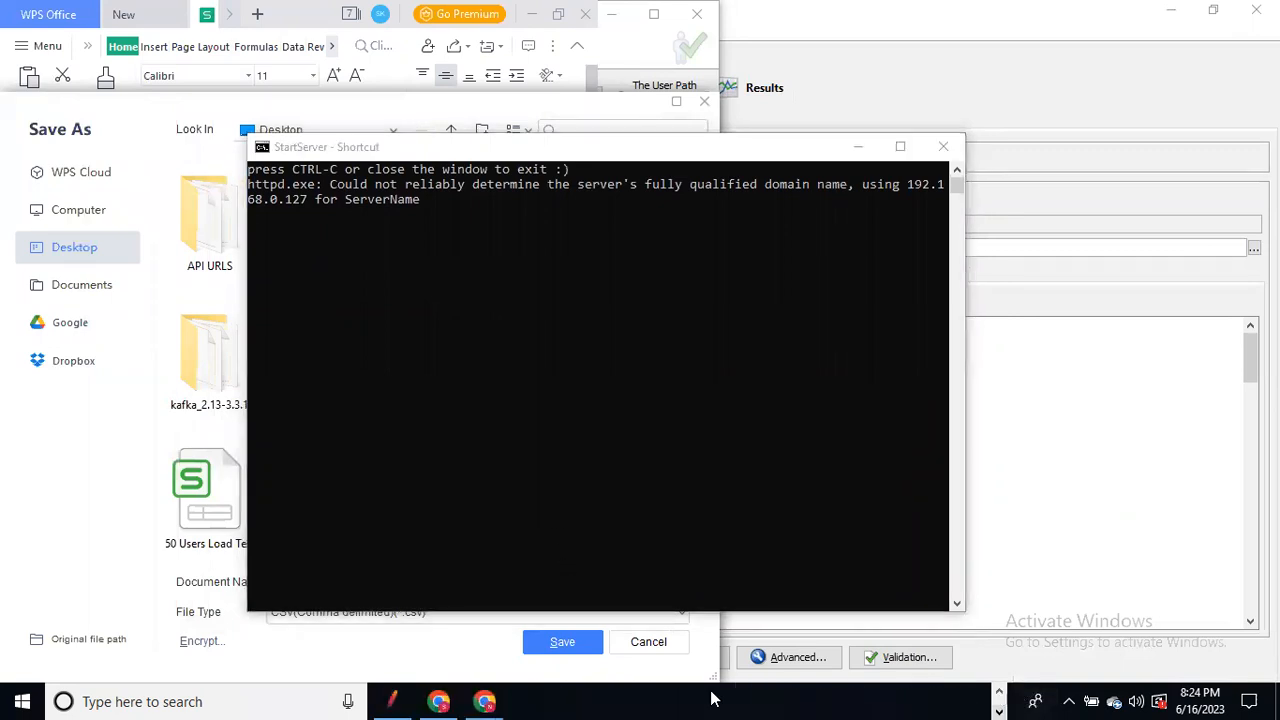
{"action": "mouse_move", "coordinate": [452, 701]}
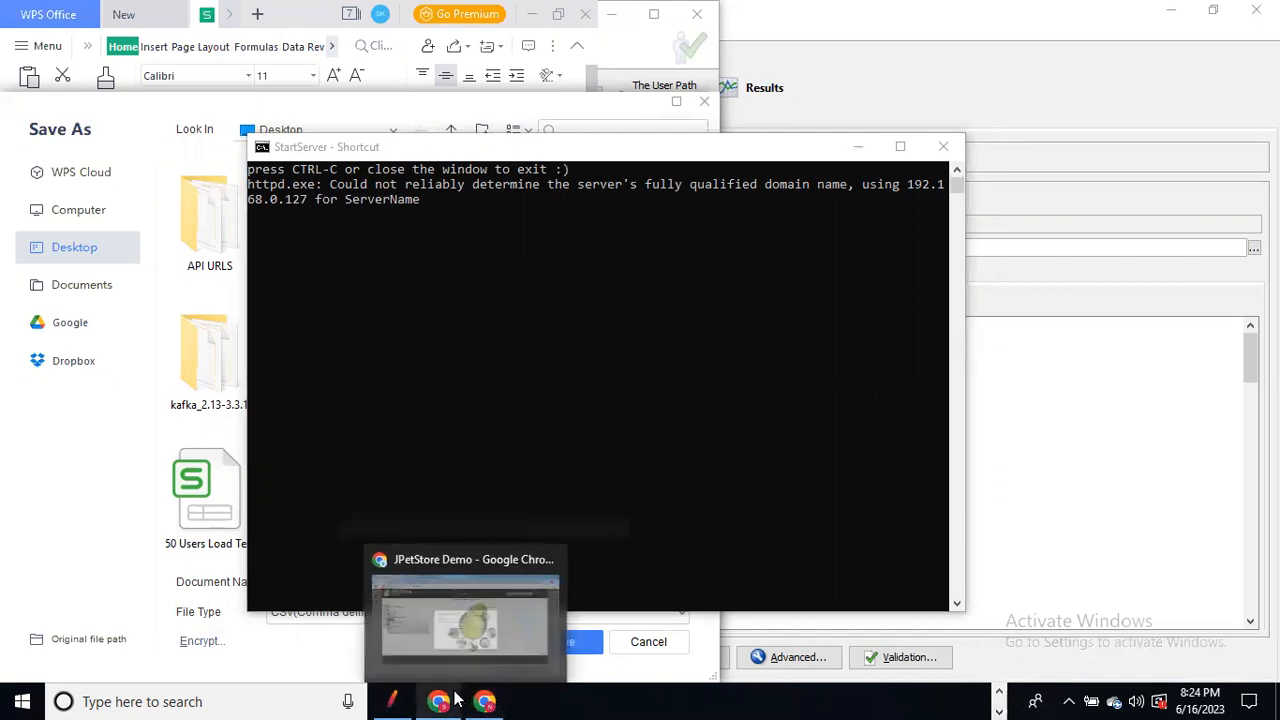
{"action": "left_click", "coordinate": [431, 640]}
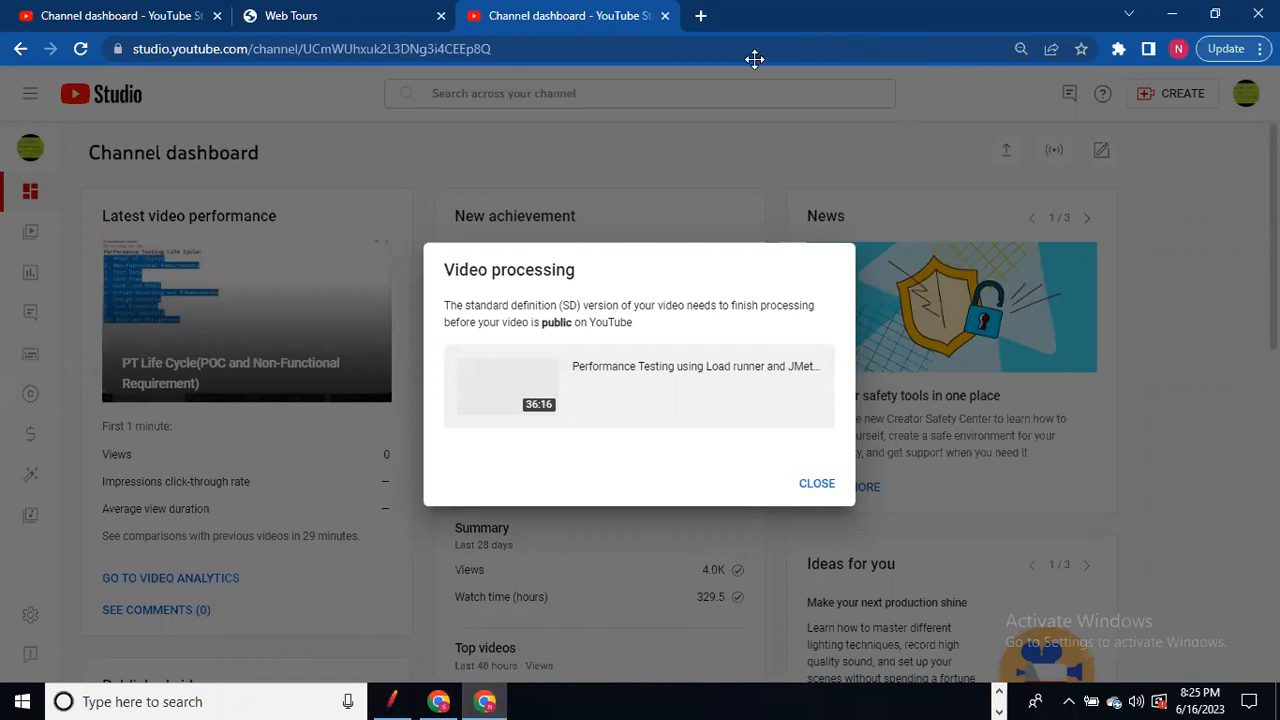
Step: Load 127.0.0.1:1080/WebTours/ in a new Chrome tab, then minimize Chrome to the desktop
{"action": "left_click", "coordinate": [703, 15]}
{"action": "left_click", "coordinate": [448, 48]}
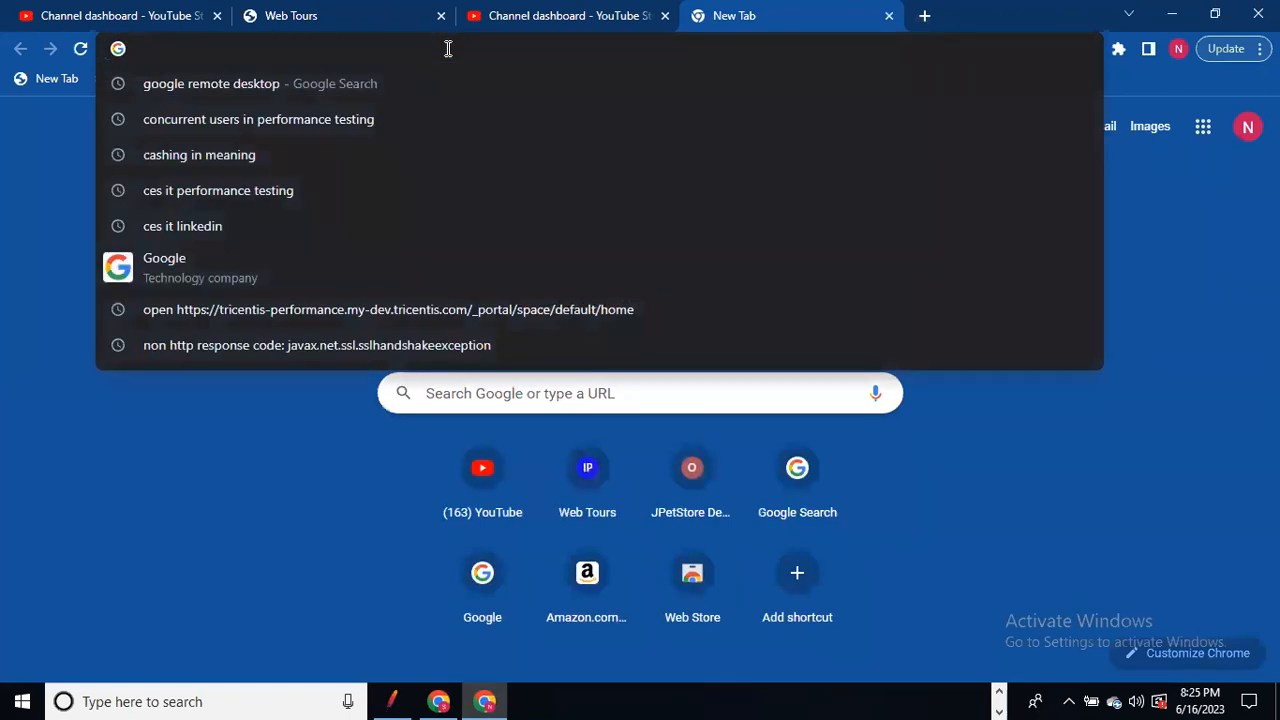
{"action": "type", "text": "12"}
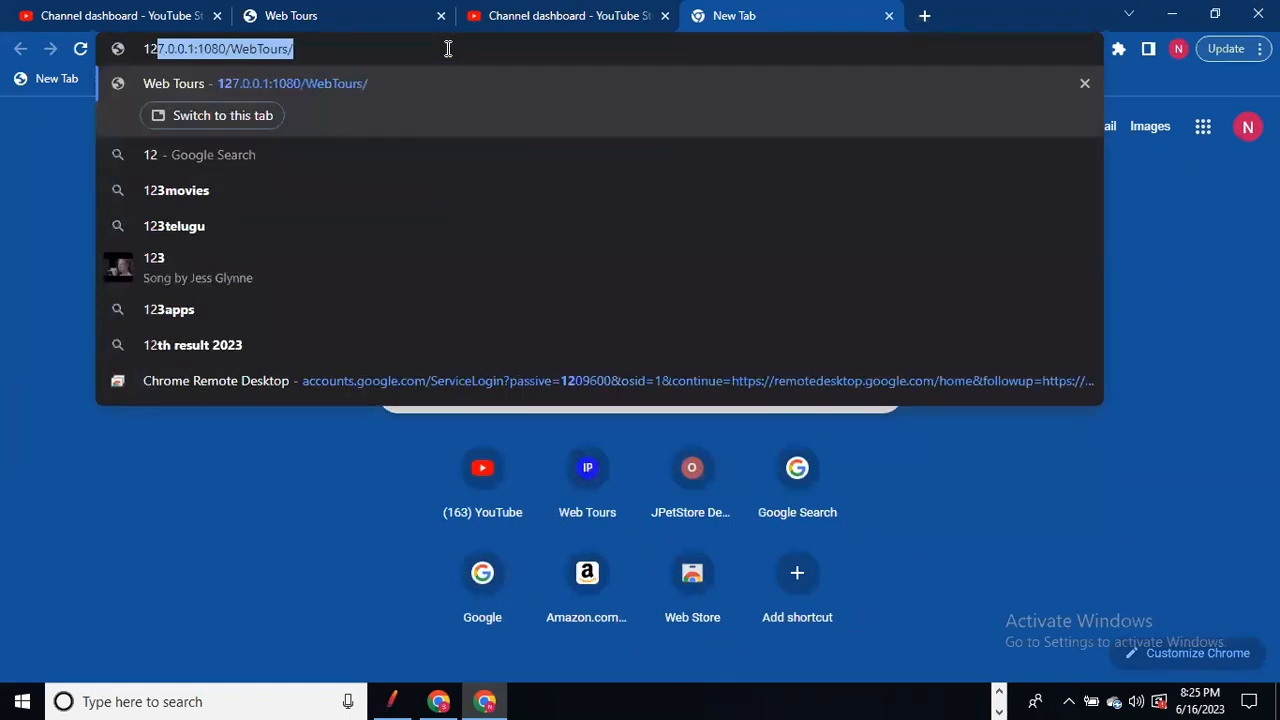
{"action": "type", "text": "7.0.0.1:1080/WebTours/"}
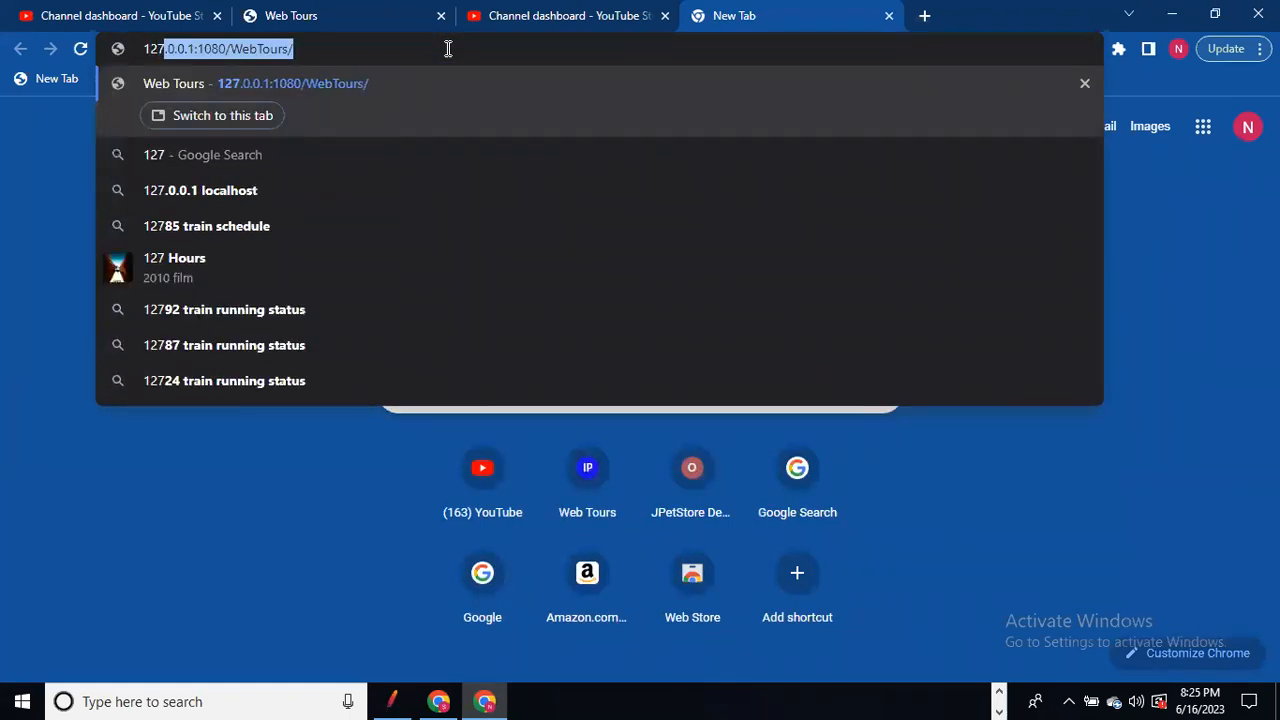
{"action": "key", "text": "Return"}
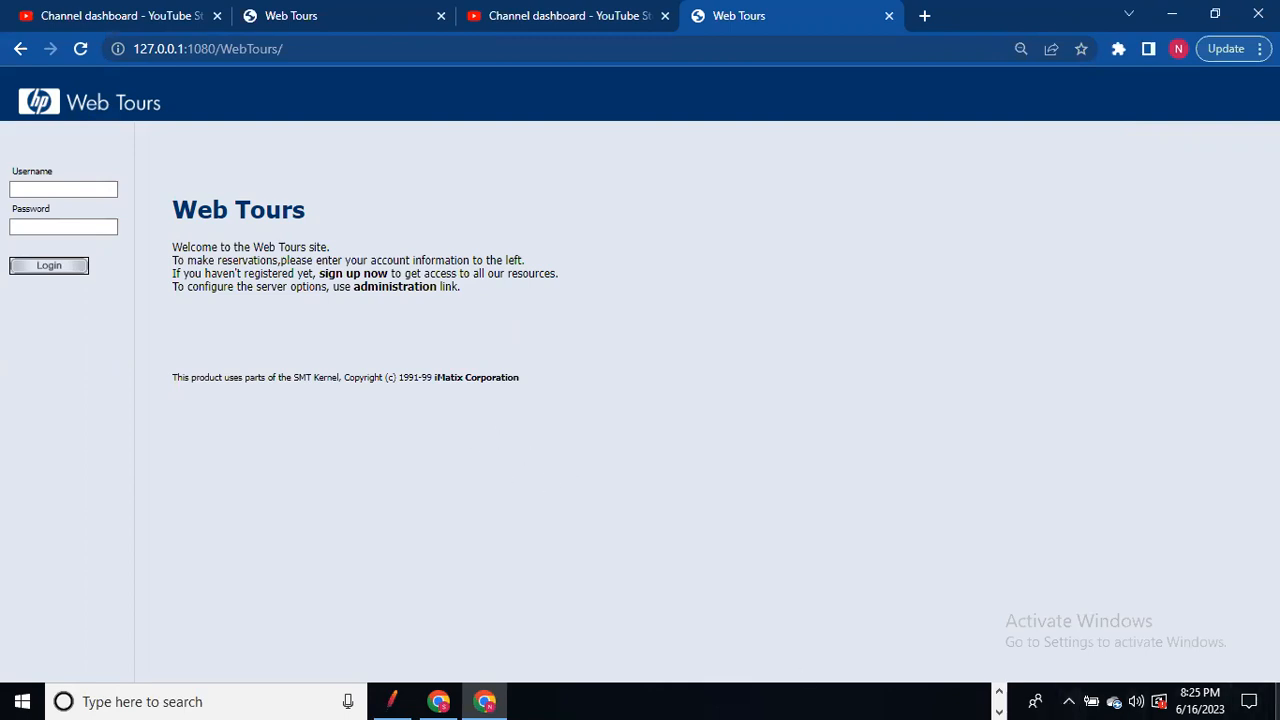
{"action": "key", "text": "super+d"}
{"action": "mouse_move", "coordinate": [470, 697]}
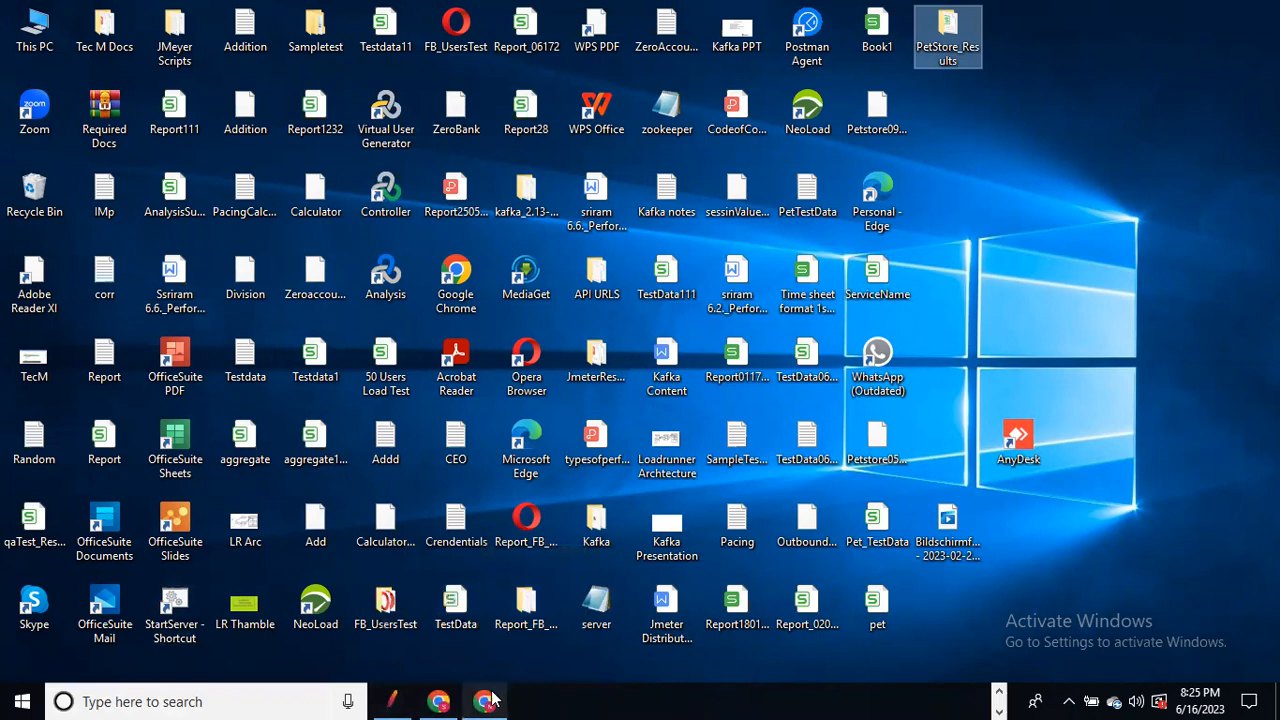
Step: Close the StartServer console window, stopping the local server
{"action": "left_click", "coordinate": [998, 692]}
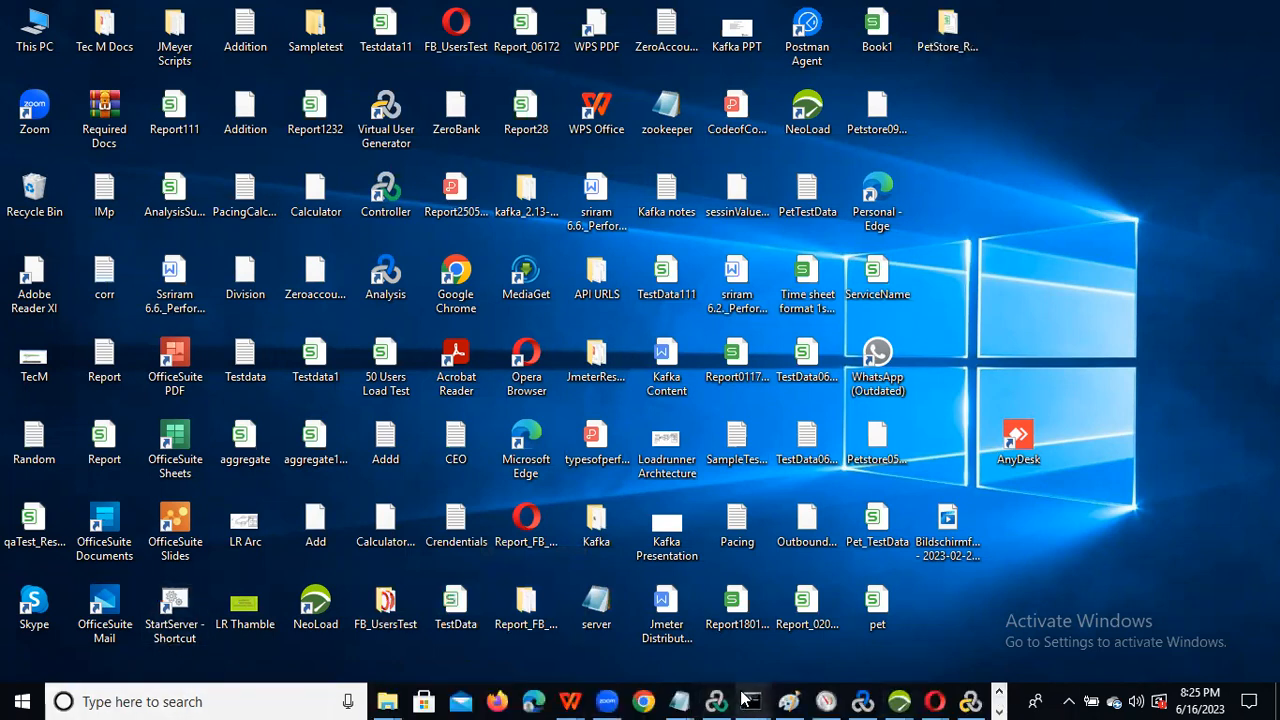
{"action": "mouse_move", "coordinate": [745, 700]}
{"action": "left_click", "coordinate": [669, 604]}
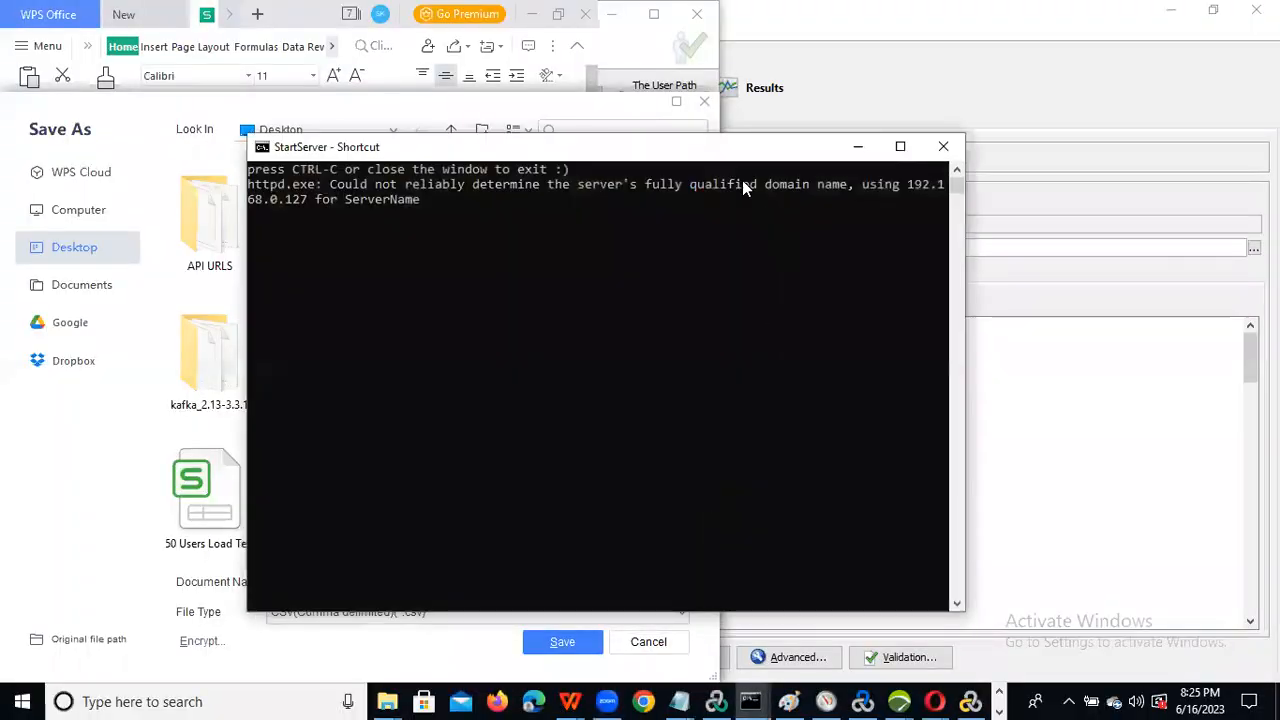
{"action": "left_click", "coordinate": [946, 152]}
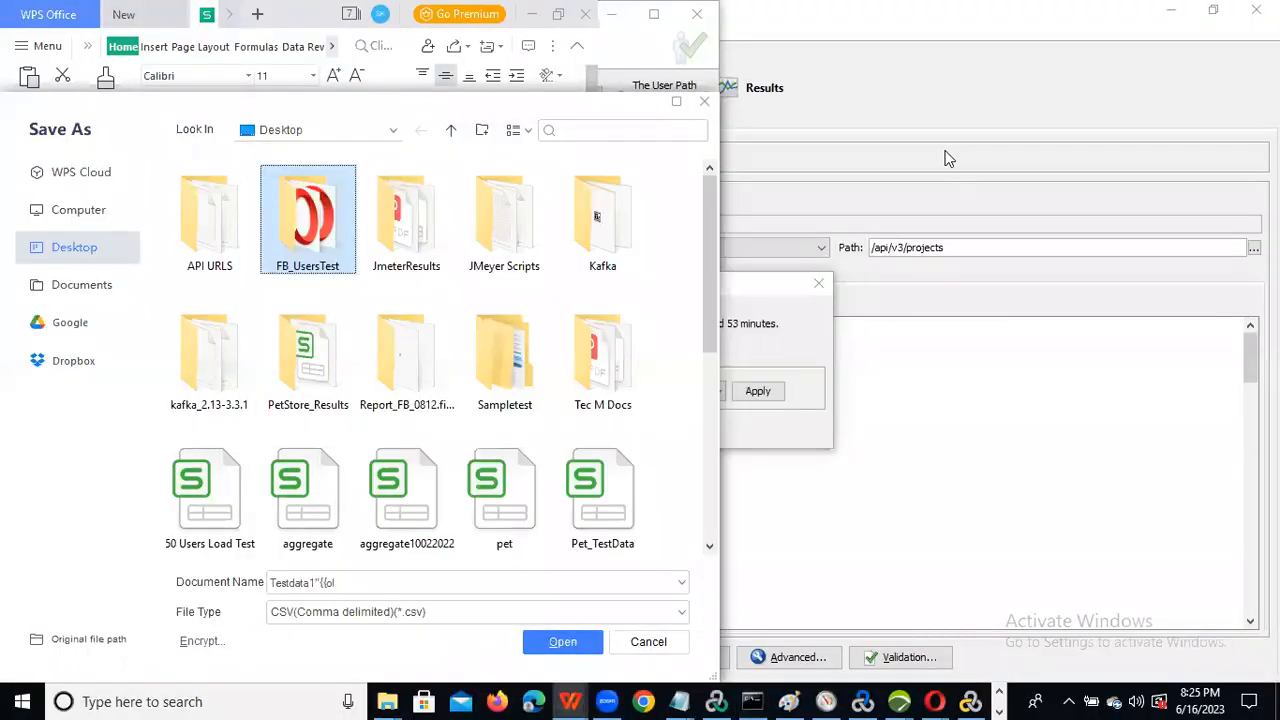
Step: Reload the Web Tours tab in Chrome, which now fails with ERR_CONNECTION_REFUSED
{"action": "key", "text": "alt+Tab"}
{"action": "key", "text": "alt+Tab"}
{"action": "key", "text": "alt+Tab"}
{"action": "key", "text": "alt+Tab"}
{"action": "key", "text": "alt+Tab"}
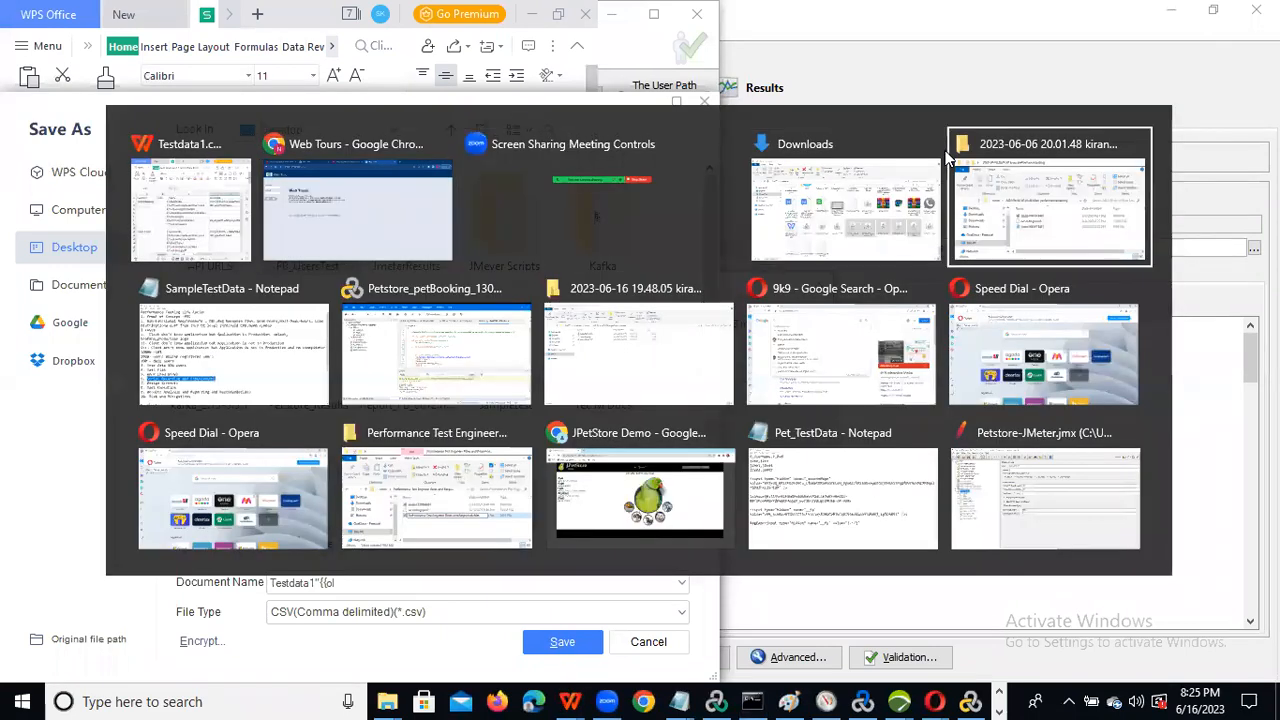
{"action": "key", "text": "alt+Tab"}
{"action": "key", "text": "alt+Tab"}
{"action": "key", "text": "alt+Tab"}
{"action": "key", "text": "alt+Tab"}
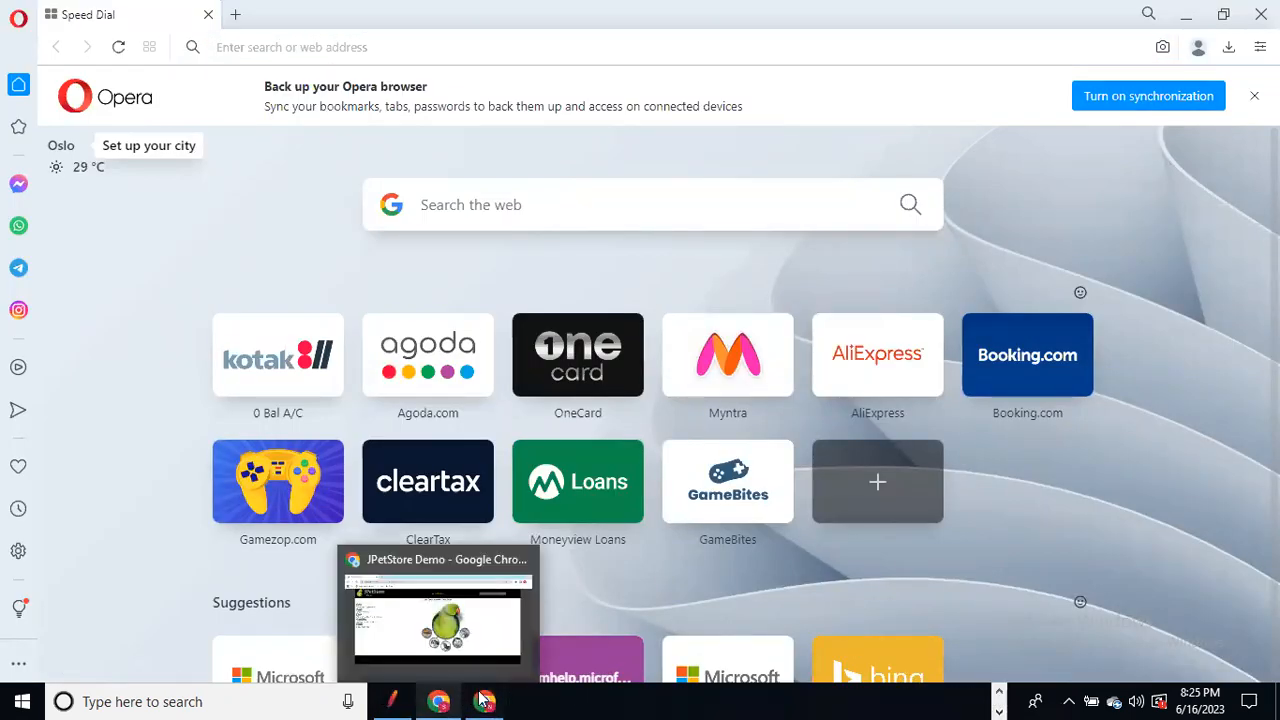
{"action": "left_click", "coordinate": [440, 701]}
{"action": "left_click", "coordinate": [323, 48]}
{"action": "key", "text": "Return"}
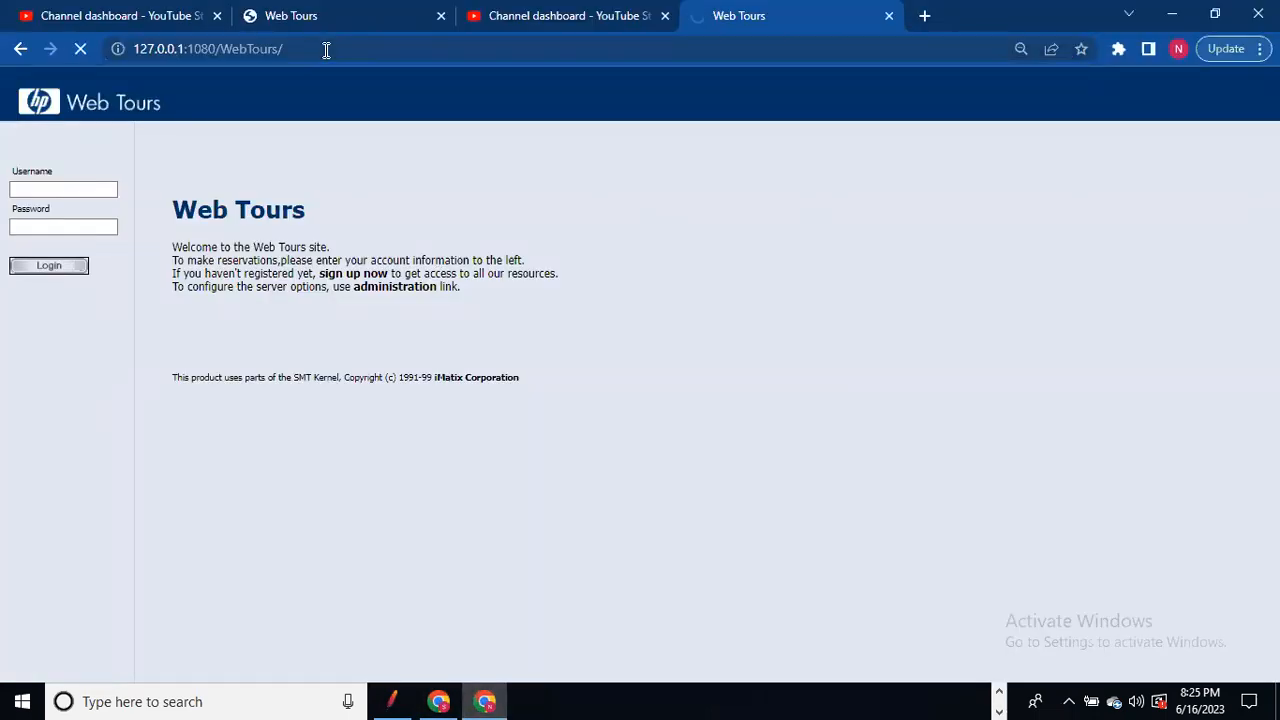
{"action": "key", "text": "F5"}
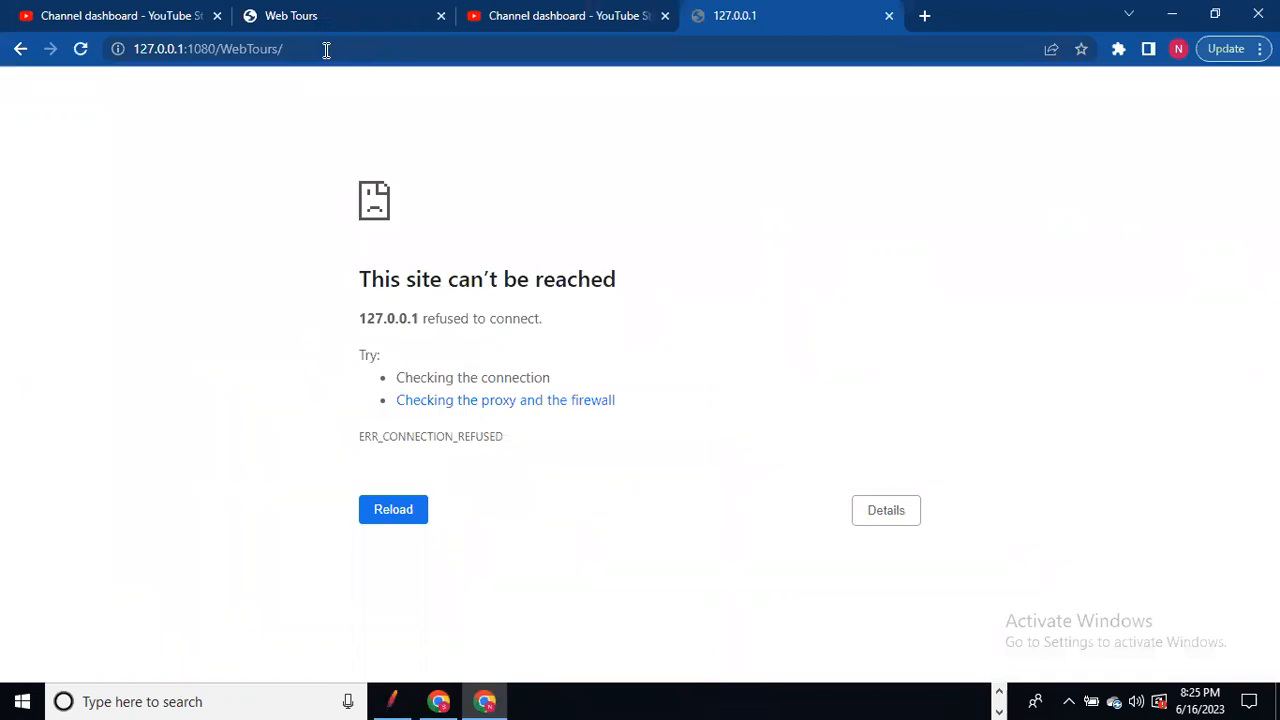
{"action": "key", "text": "F5"}
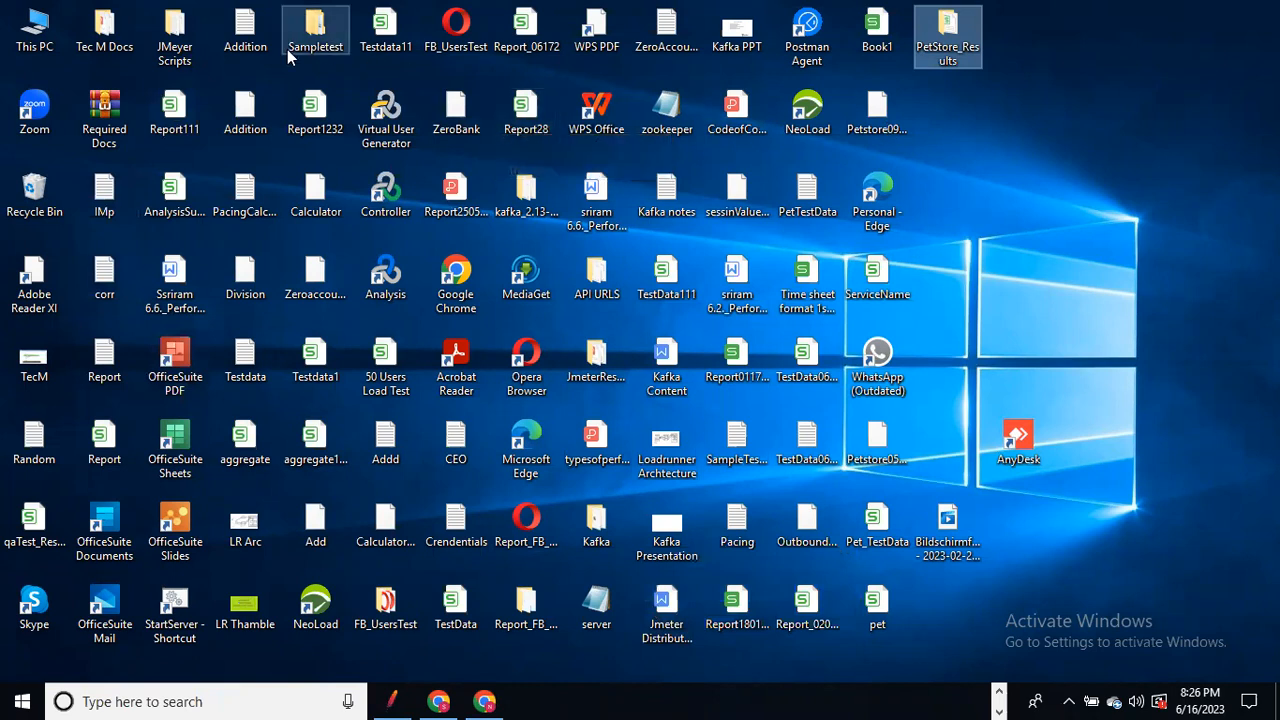
Step: Relaunch StartServer - Shortcut from the desktop and minimize its console
{"action": "left_click", "coordinate": [185, 57]}
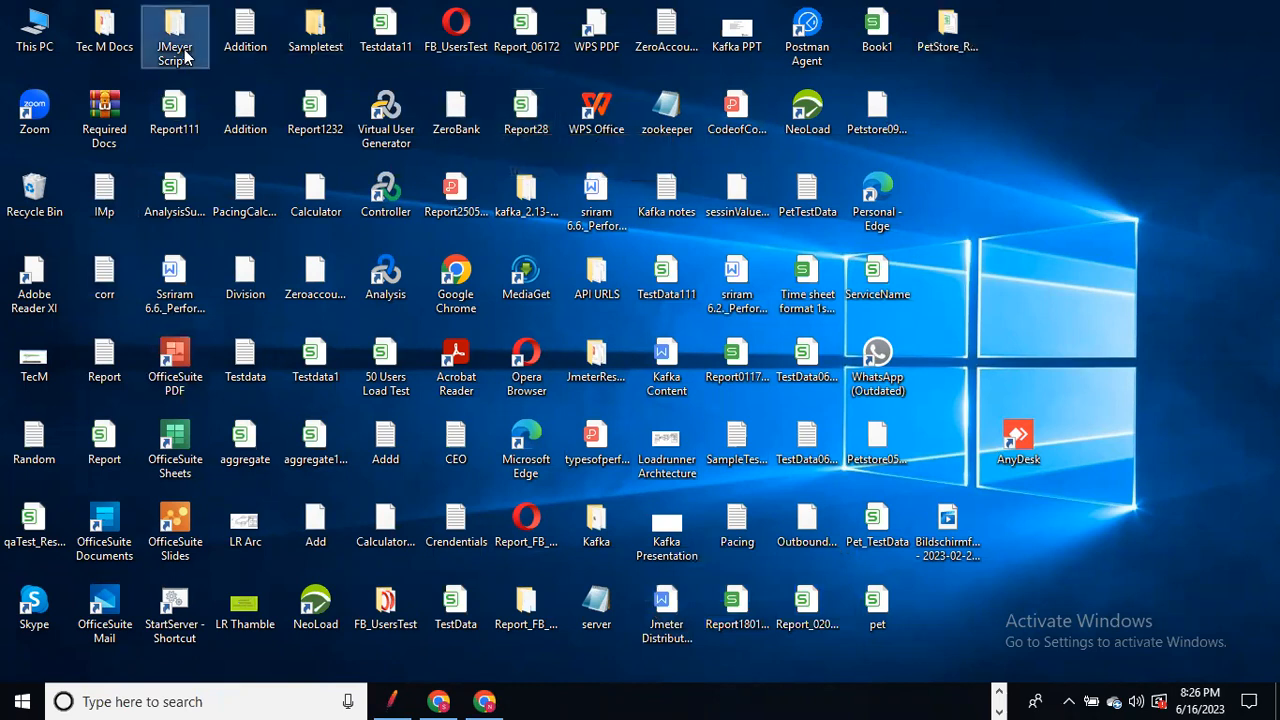
{"action": "key", "text": "w"}
{"action": "key", "text": "w"}
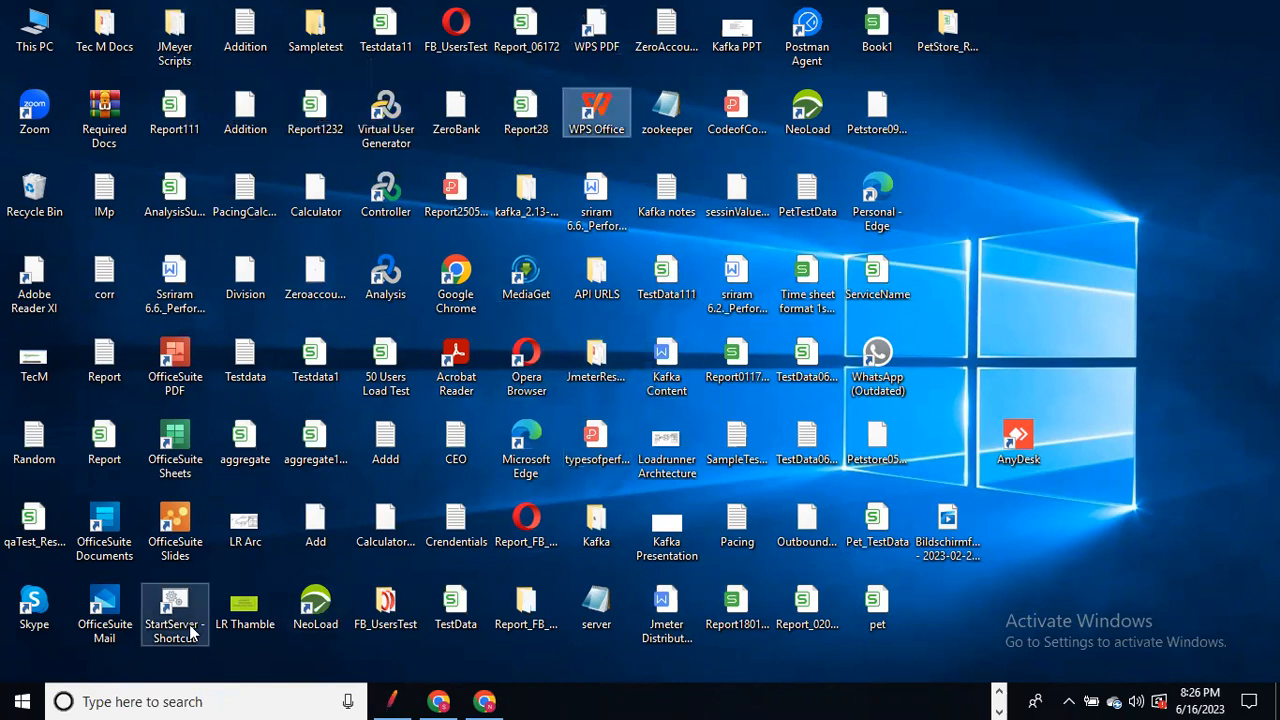
{"action": "key", "text": "ctrl+Right"}
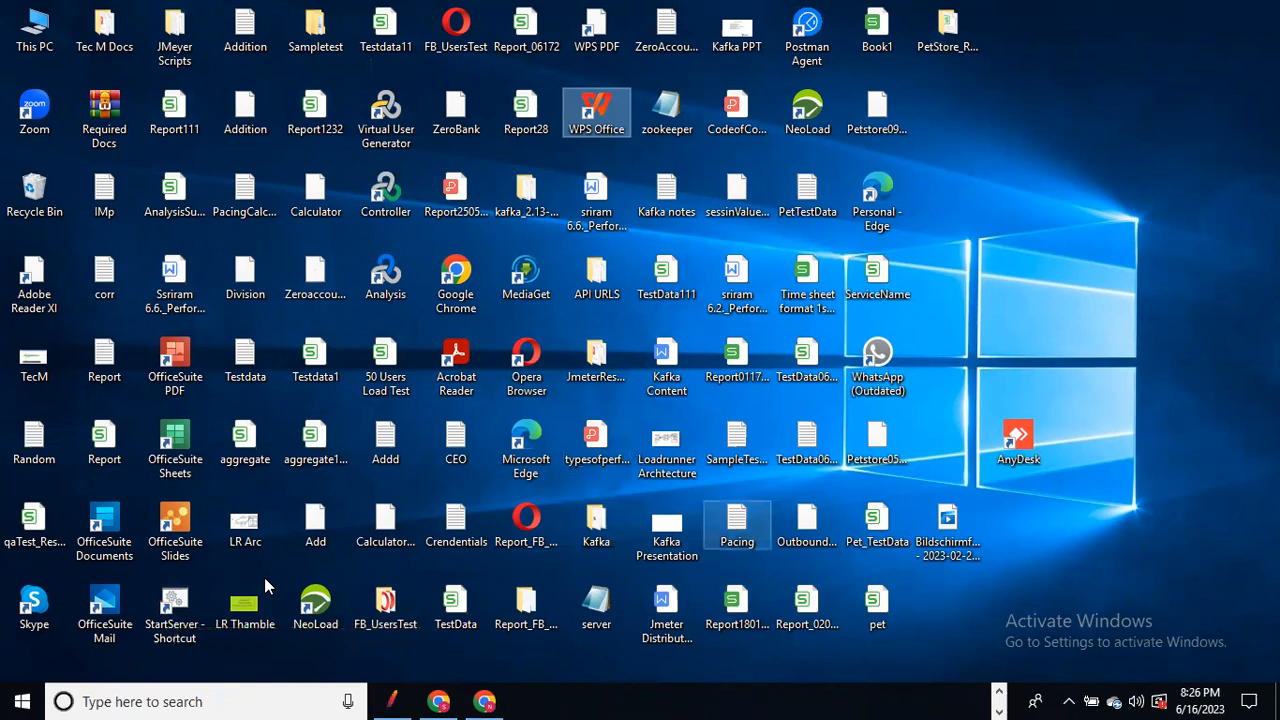
{"action": "double_click", "coordinate": [170, 615]}
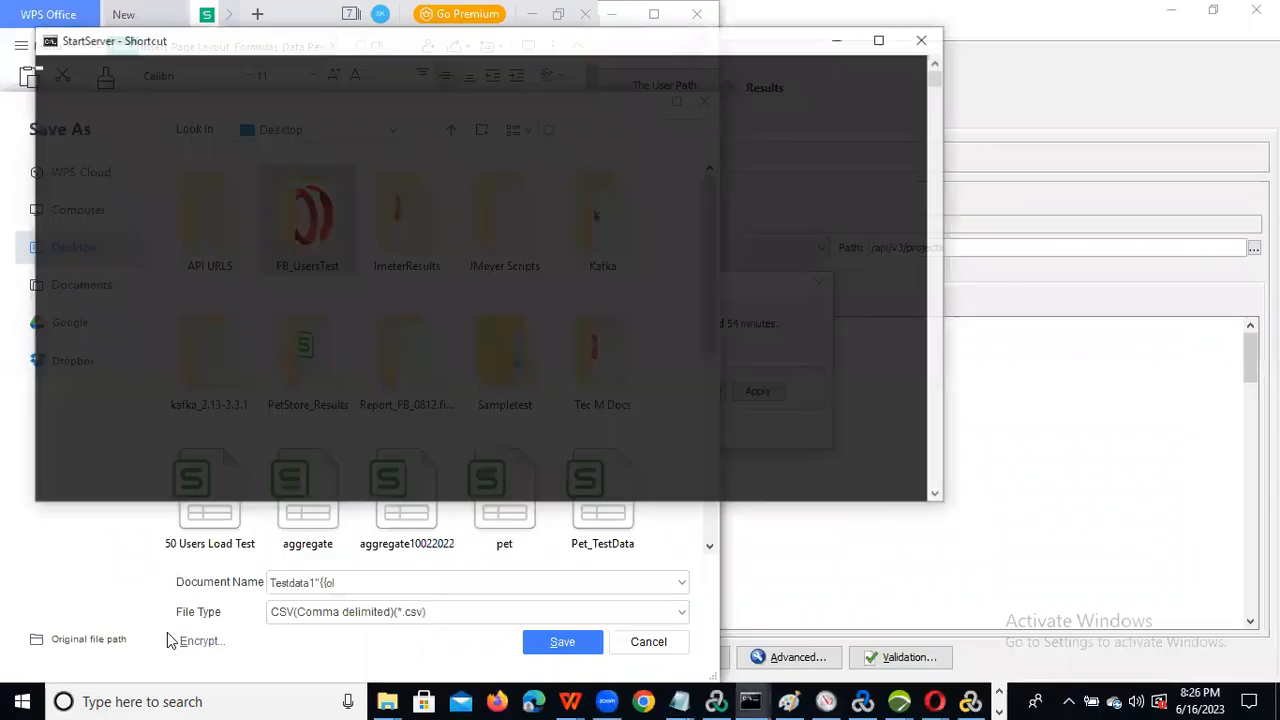
{"action": "left_click", "coordinate": [840, 38]}
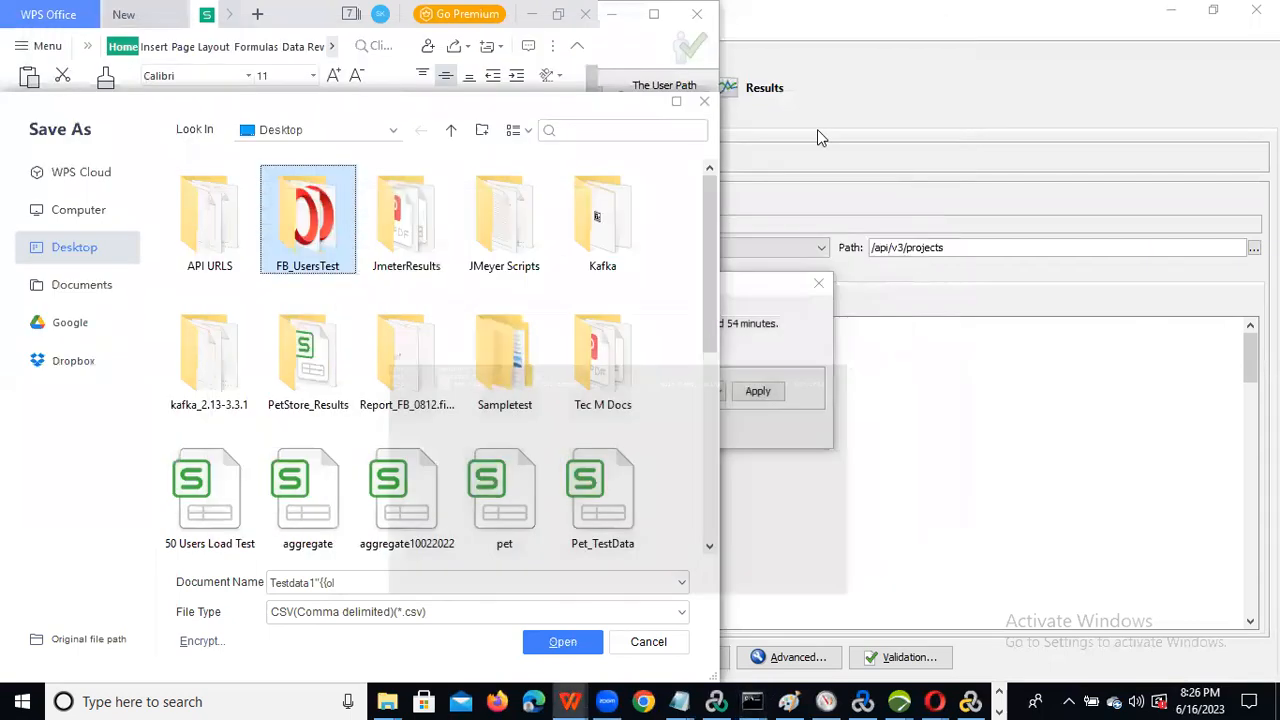
Step: Reload 127.0.0.1:1080/WebTours/ in Chrome so the Web Tours welcome page appears
{"action": "key", "text": "alt+Tab"}
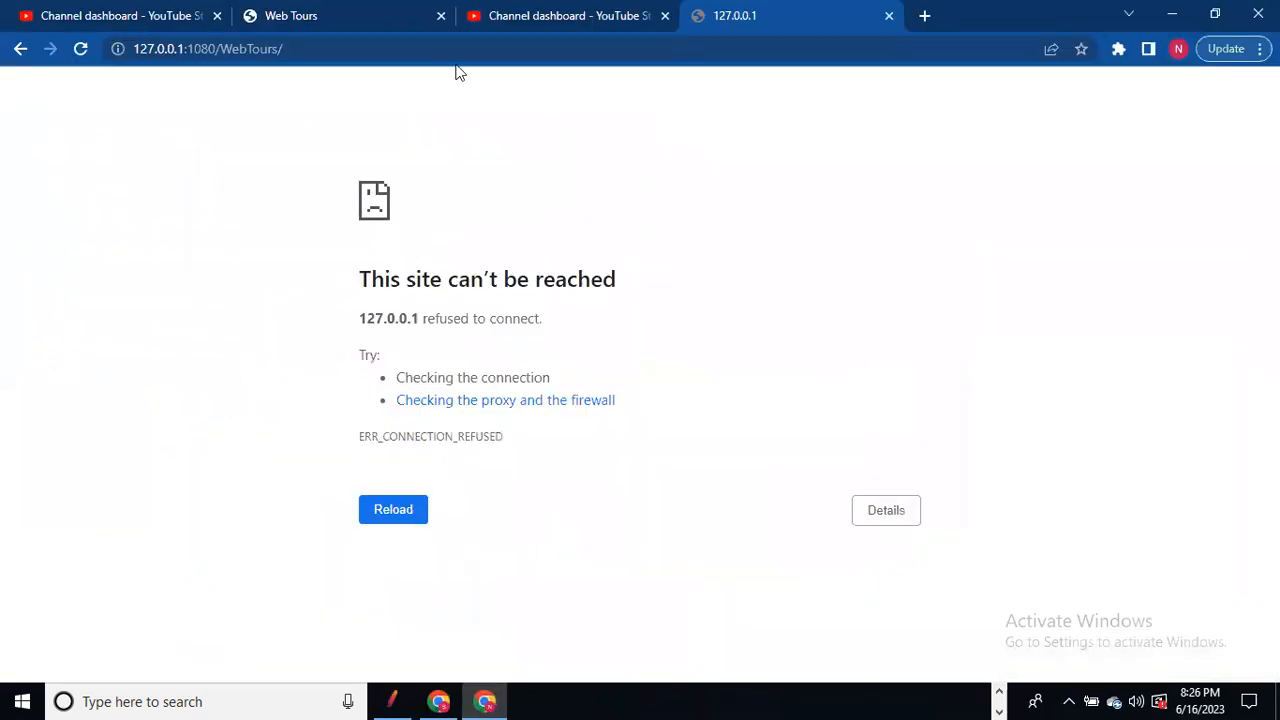
{"action": "left_click", "coordinate": [343, 46]}
{"action": "key", "text": "Return"}
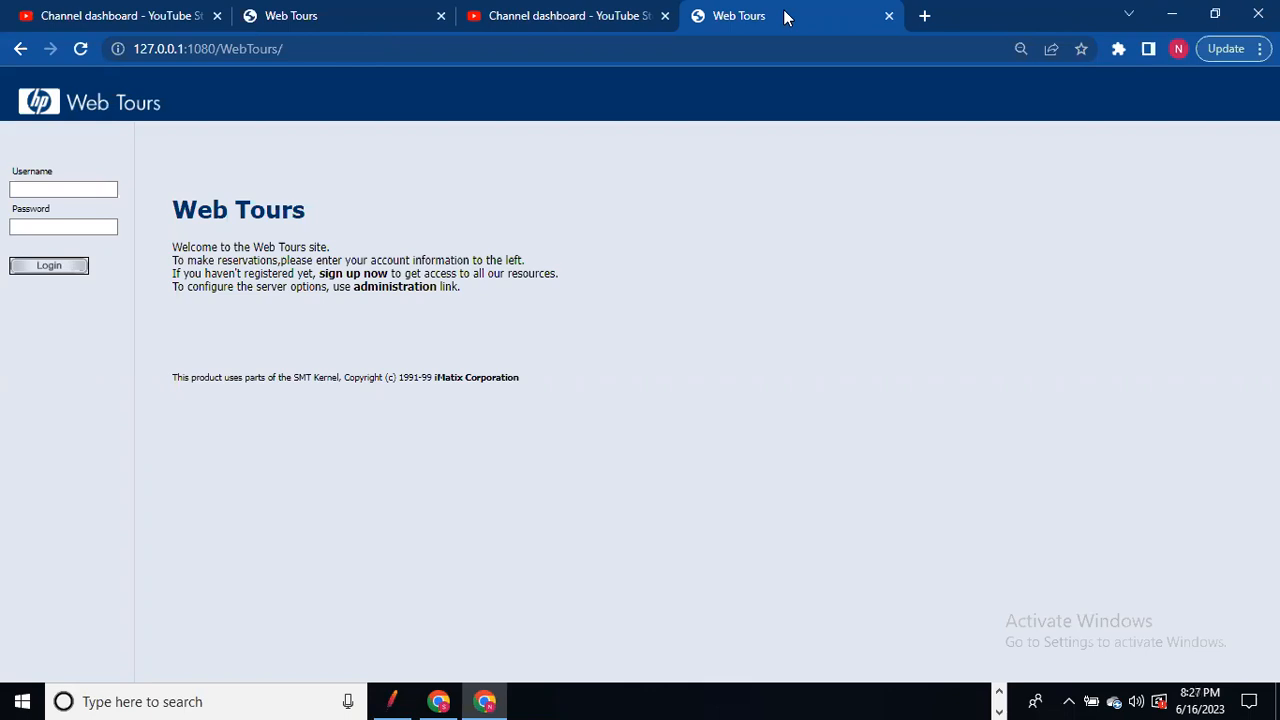
Step: Open the petstore.octoperf.com JPetStore catalog in a new Chrome tab, then return to VuGen
{"action": "left_click", "coordinate": [922, 15]}
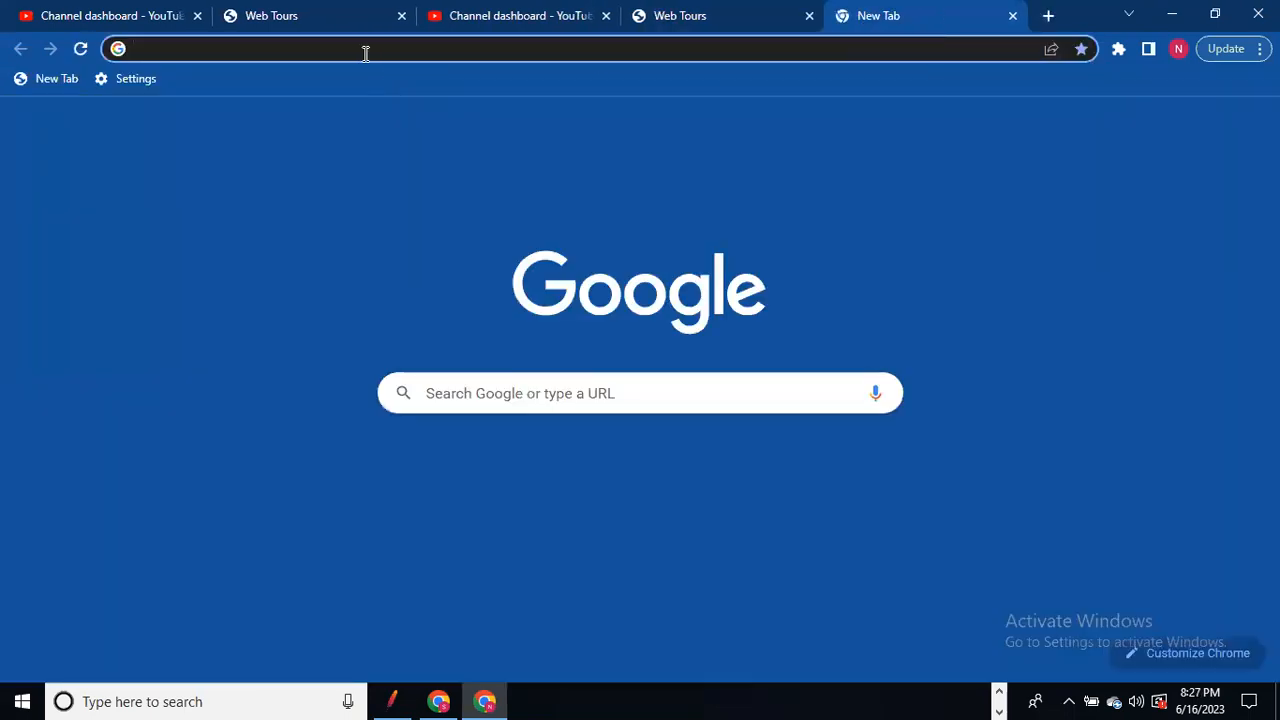
{"action": "left_click", "coordinate": [366, 49]}
{"action": "type", "text": "pe"}
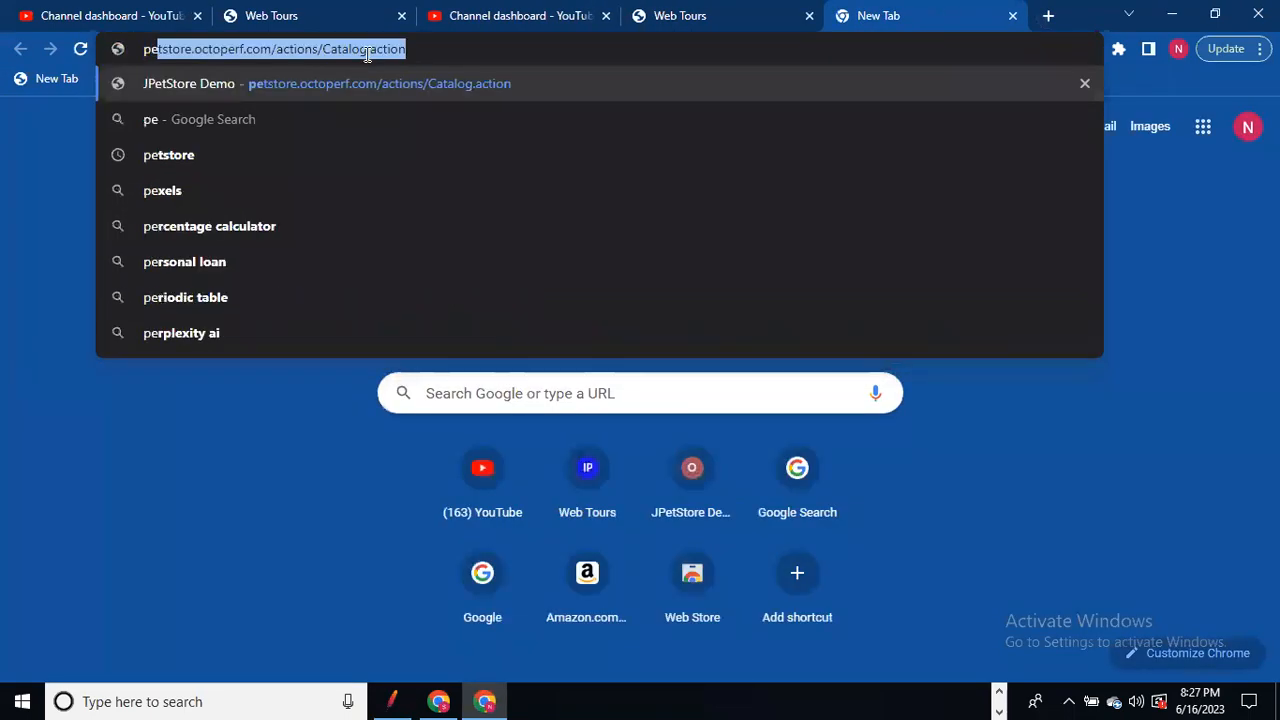
{"action": "left_click", "coordinate": [405, 79]}
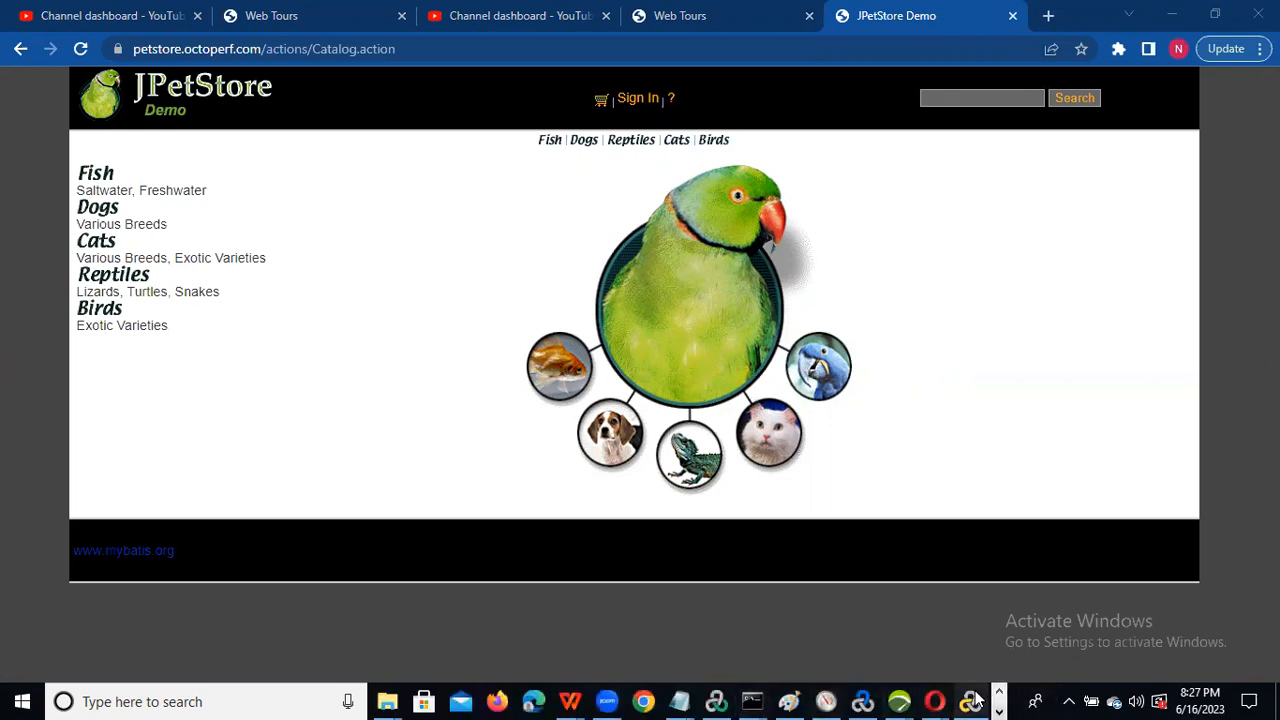
{"action": "left_click", "coordinate": [970, 700]}
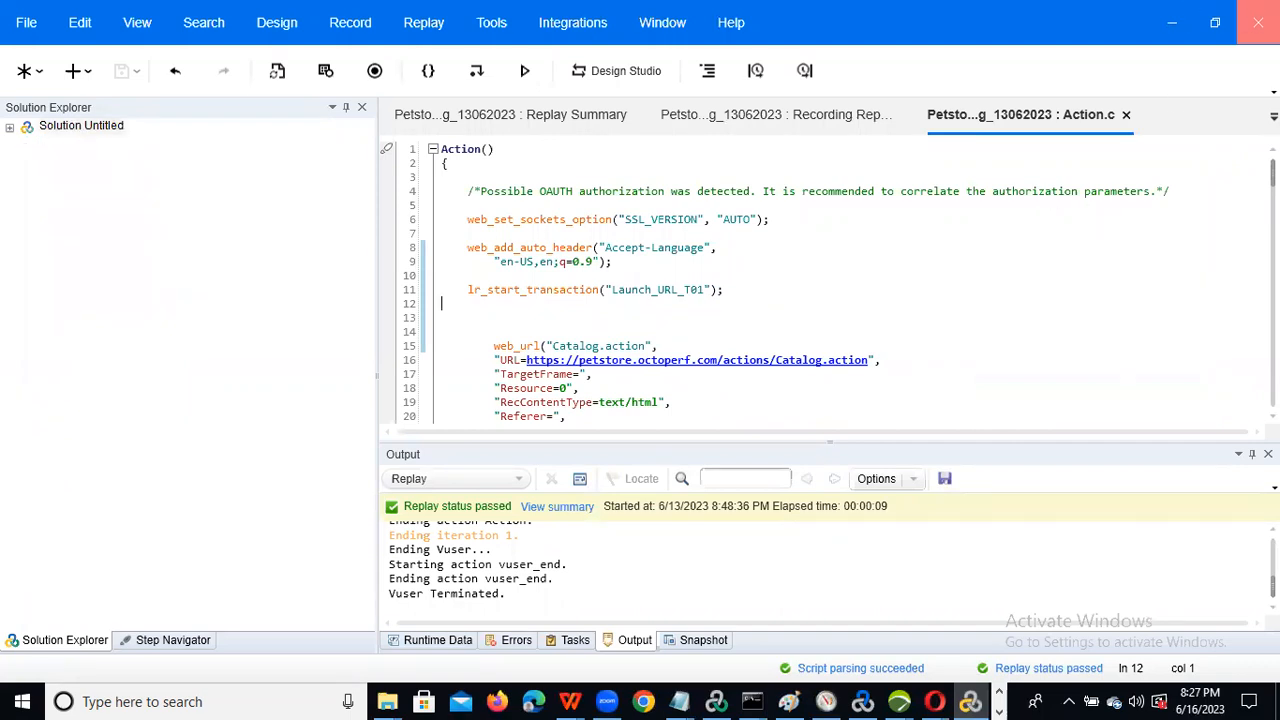
Step: Minimize VuGen and Chrome, then relaunch Virtual User Generator from its desktop shortcut
{"action": "left_click", "coordinate": [970, 700]}
{"action": "left_click", "coordinate": [1277, 700]}
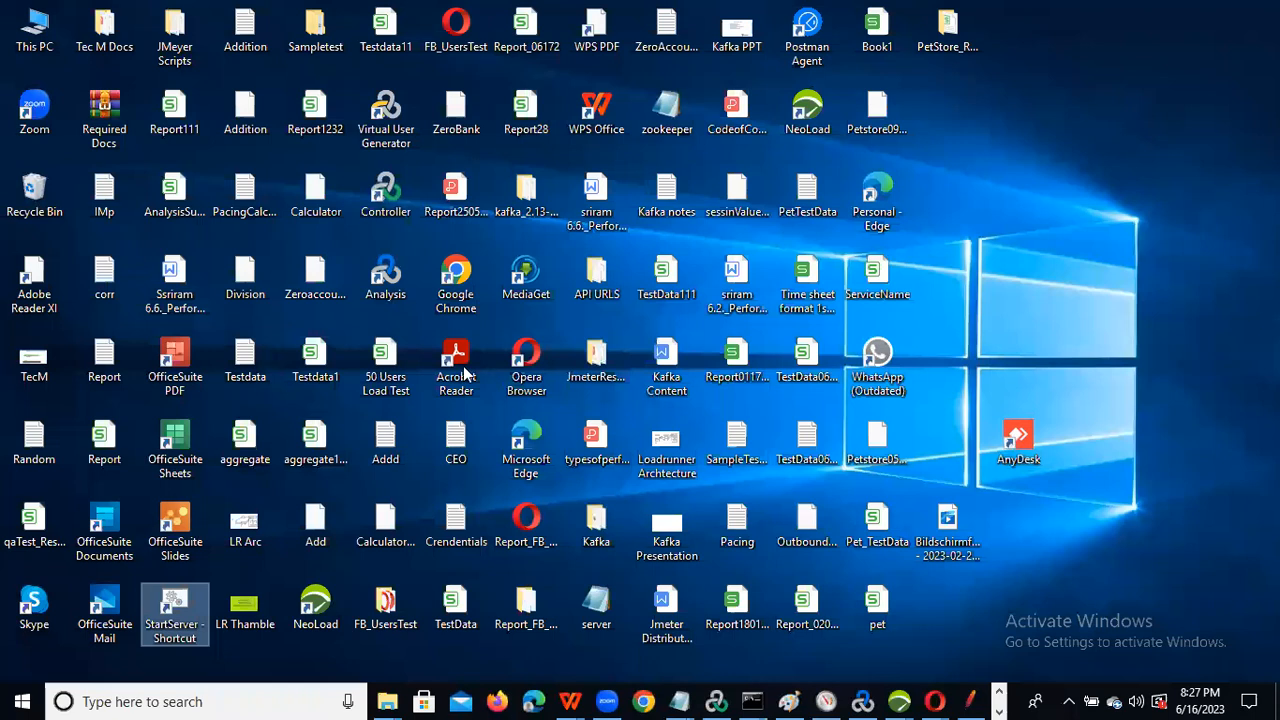
{"action": "left_click", "coordinate": [380, 128]}
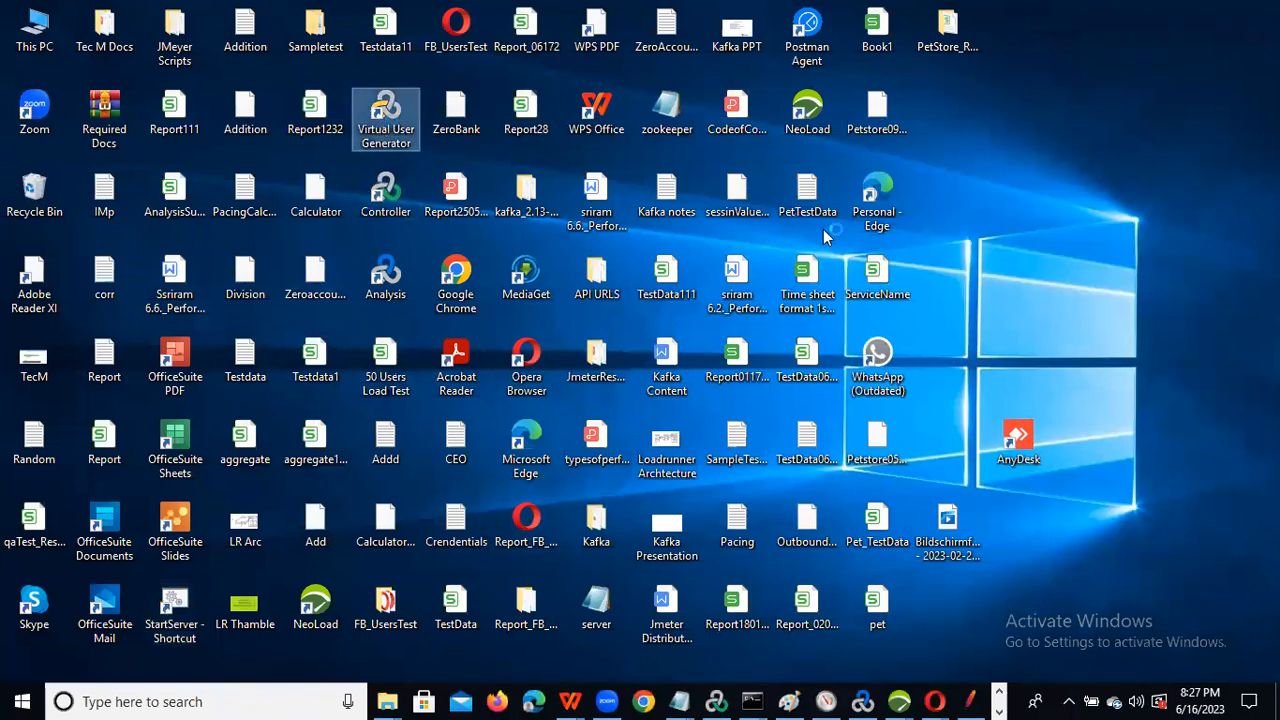
{"action": "left_click", "coordinate": [1012, 201]}
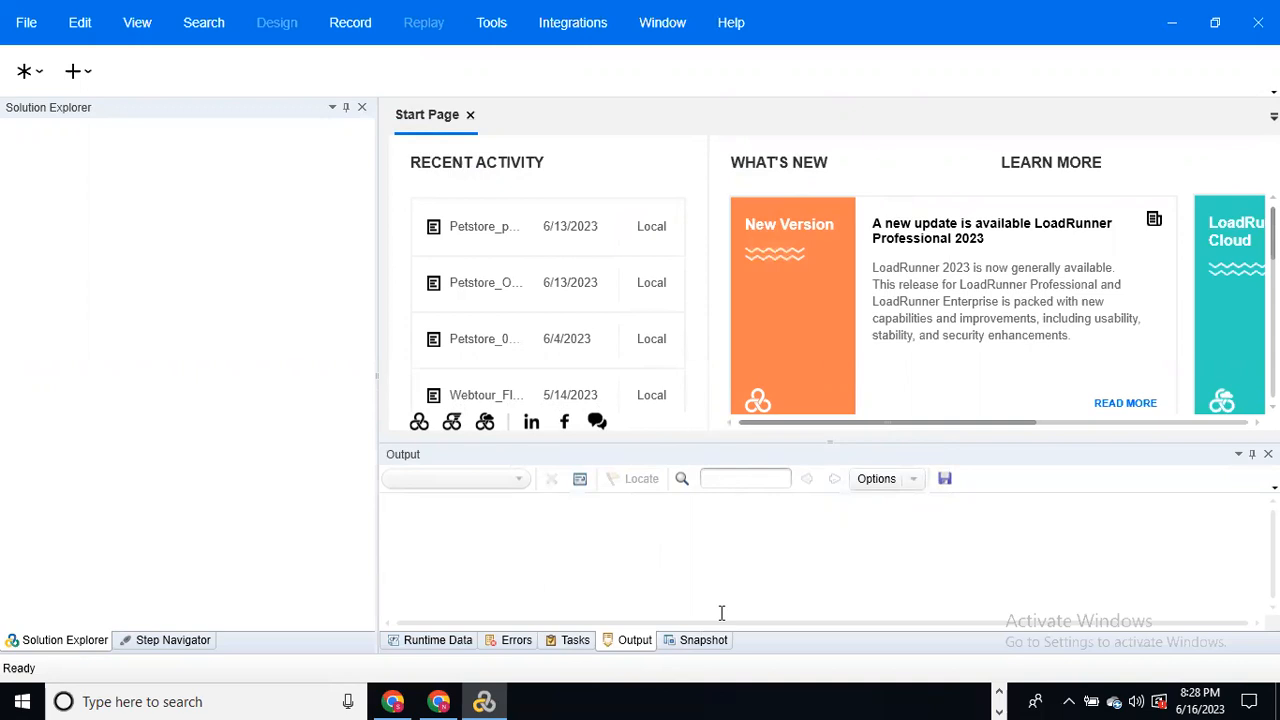
Step: Start a new single-protocol Web - HTTP/HTML script with default name WebHttpHtml18
{"action": "left_click", "coordinate": [81, 77]}
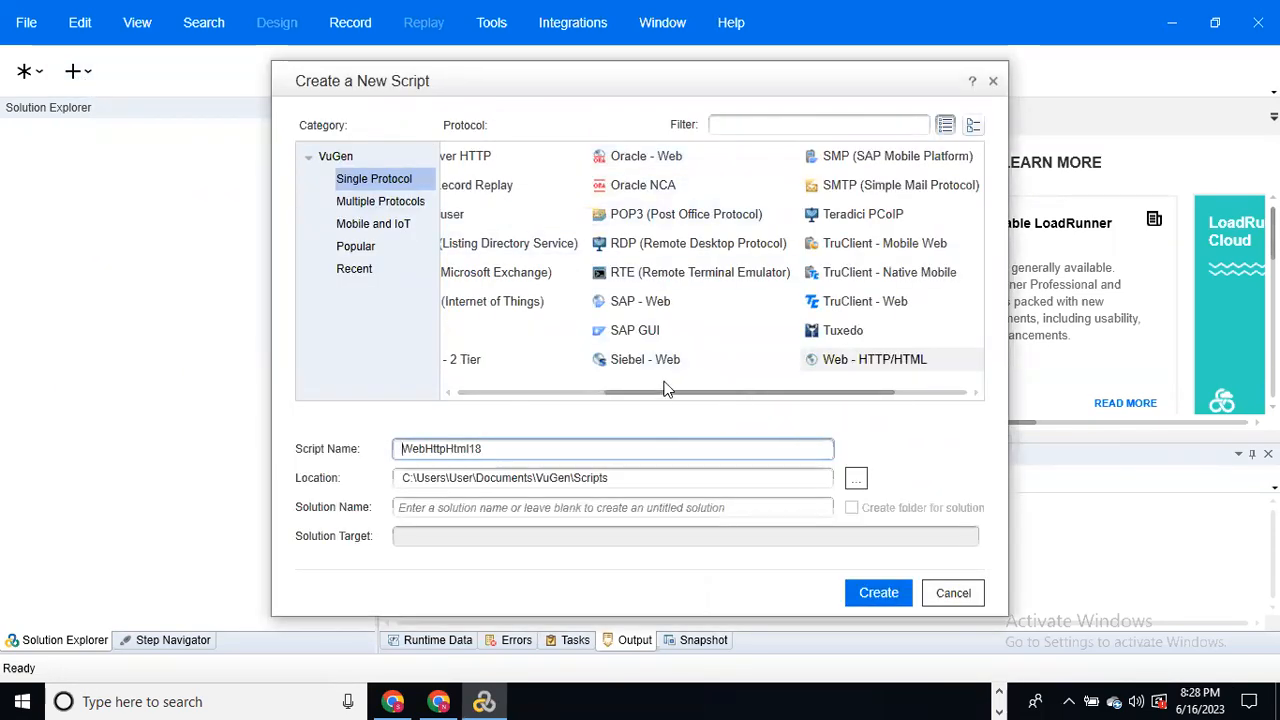
{"action": "left_click_drag", "start_coordinate": [667, 398], "coordinate": [737, 407]}
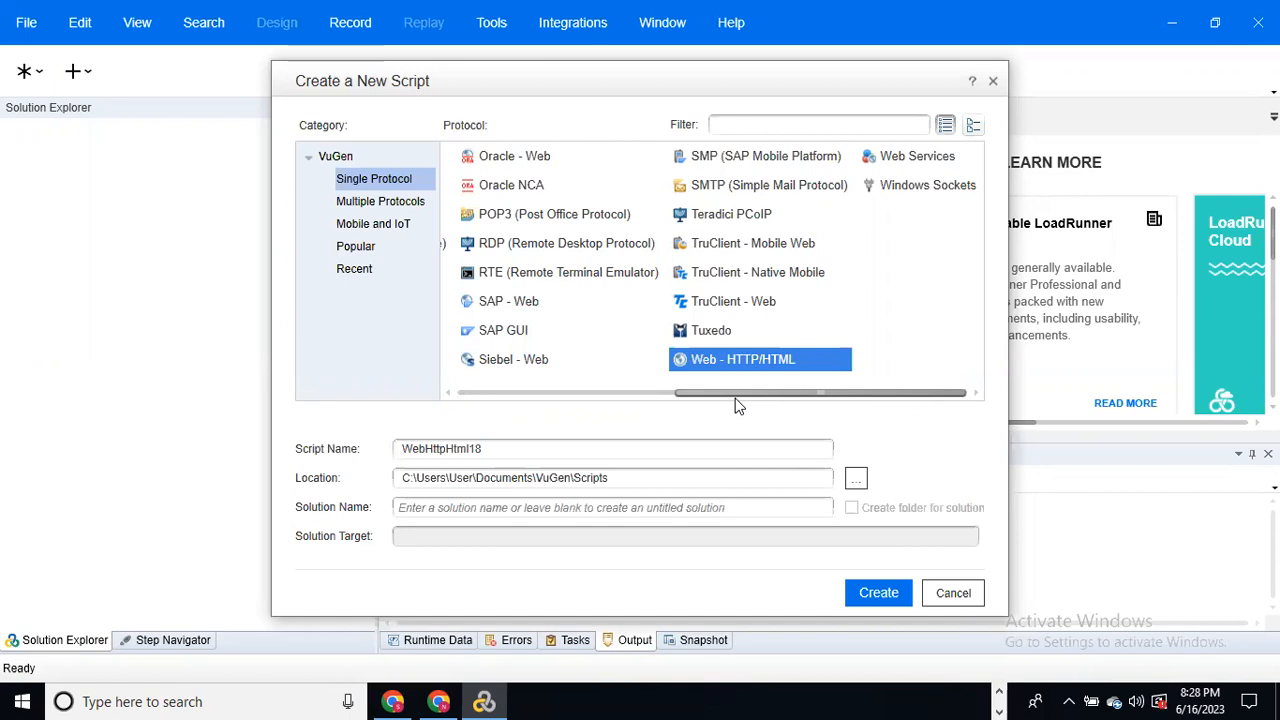
{"action": "left_click_drag", "start_coordinate": [716, 398], "coordinate": [778, 408]}
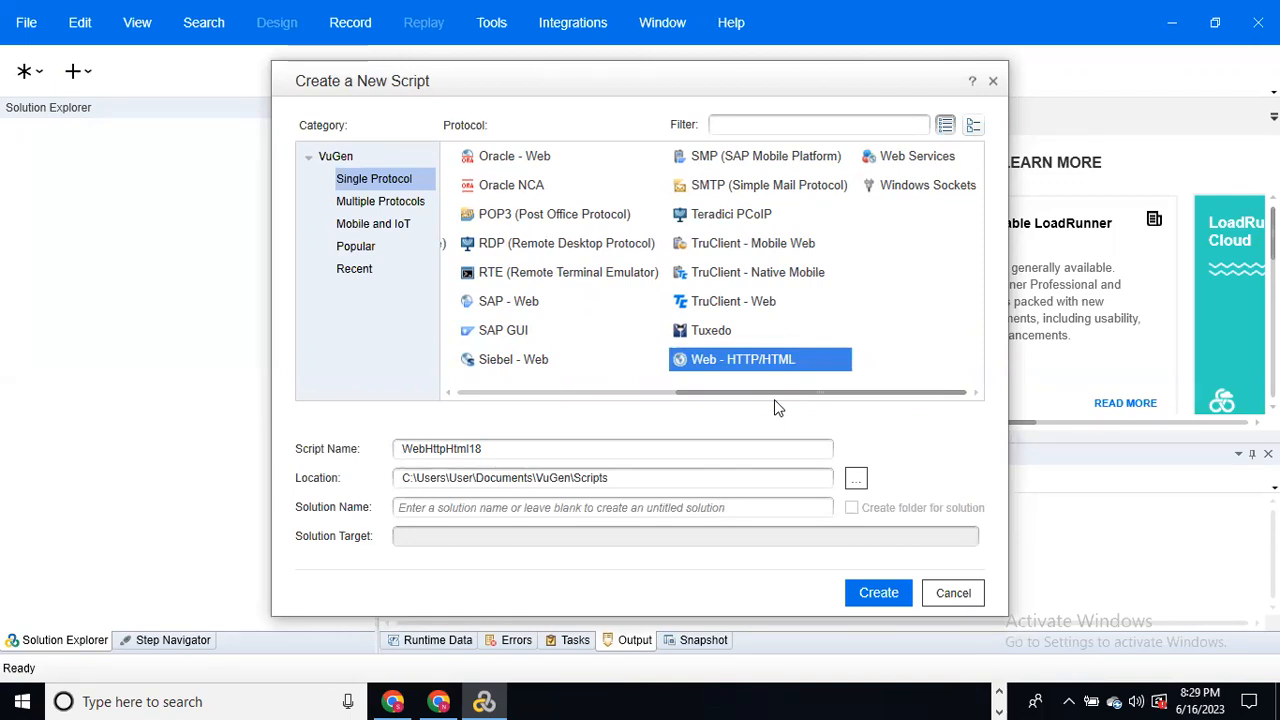
{"action": "left_click", "coordinate": [920, 164]}
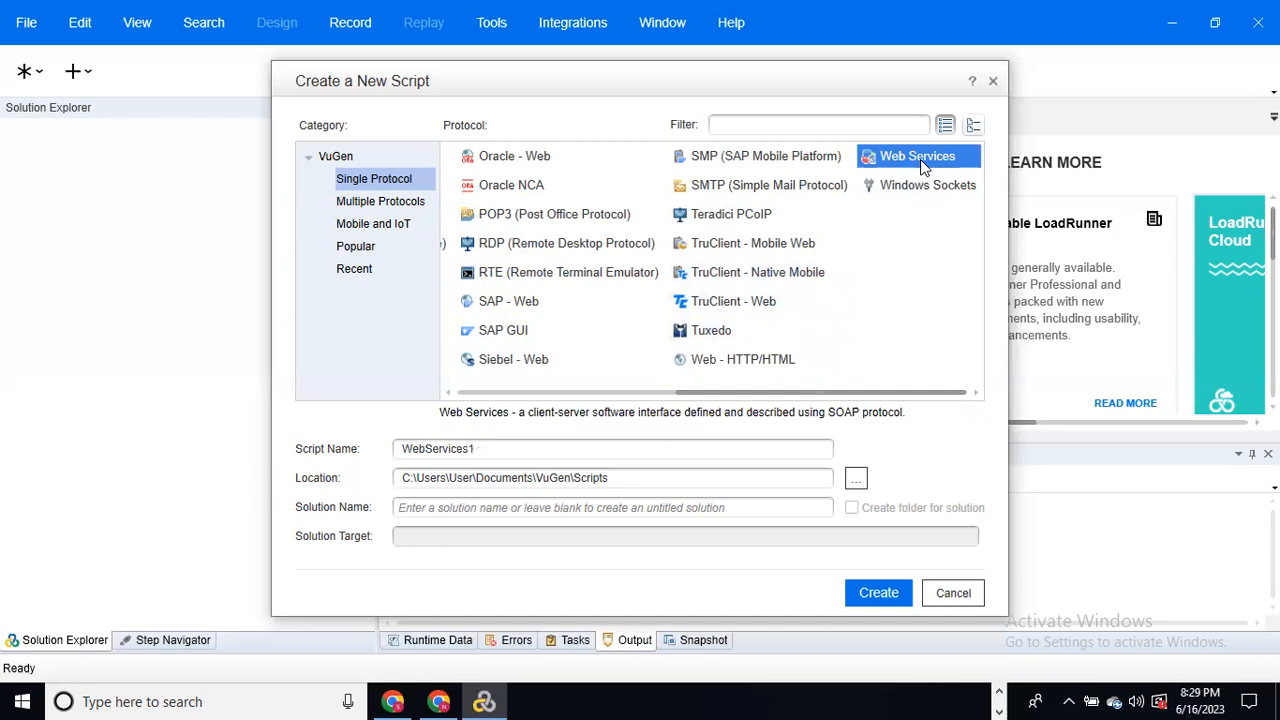
{"action": "left_click", "coordinate": [740, 366]}
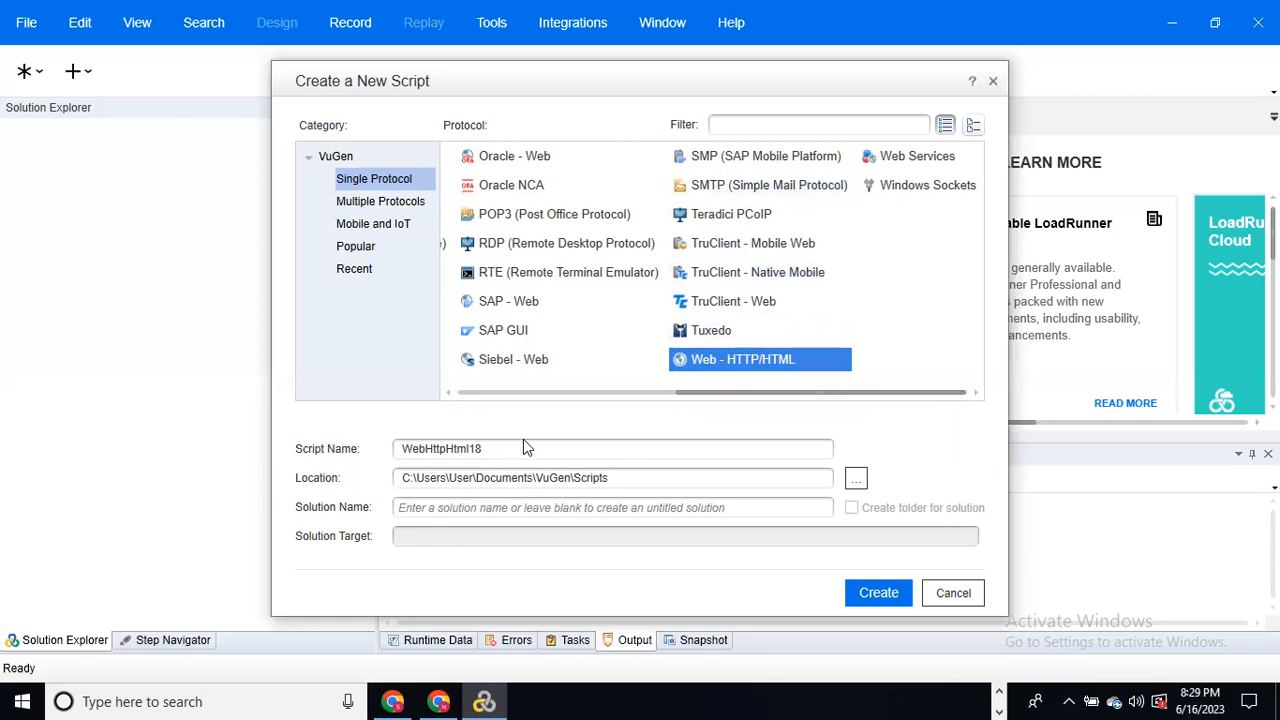
{"action": "left_click", "coordinate": [646, 448]}
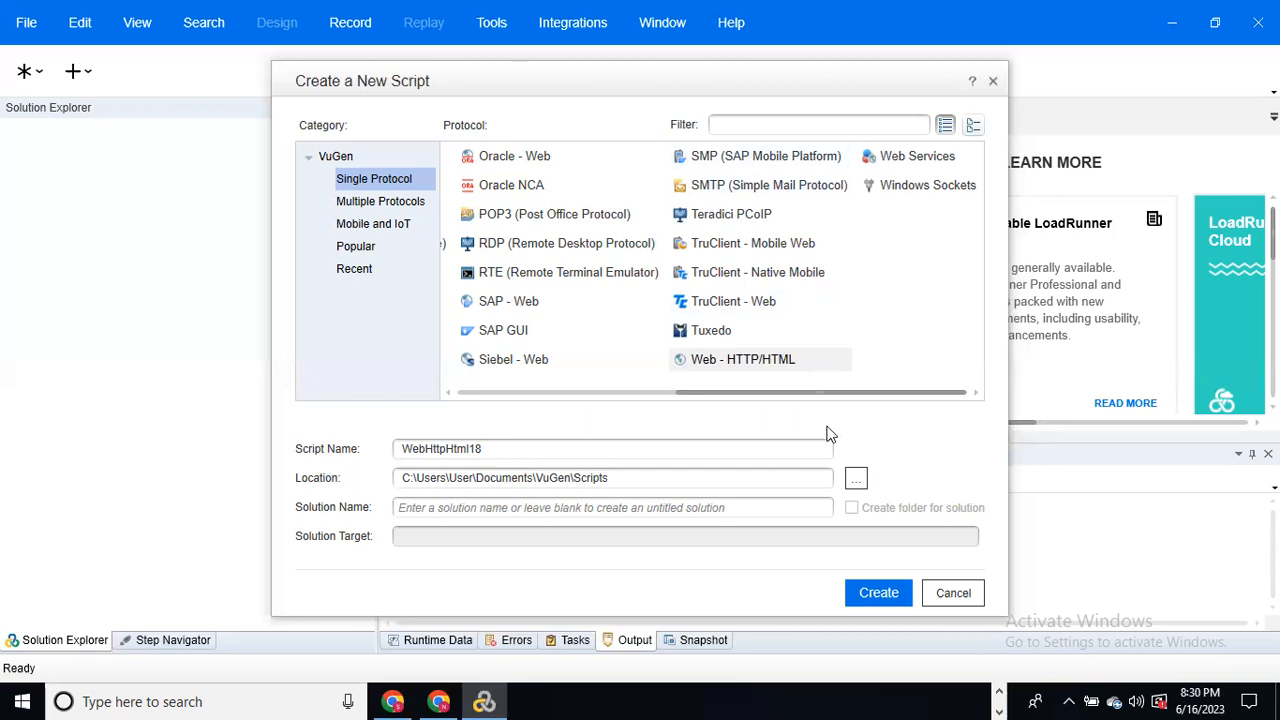
{"action": "left_click", "coordinate": [753, 397]}
{"action": "left_click_drag", "start_coordinate": [753, 397], "coordinate": [470, 403]}
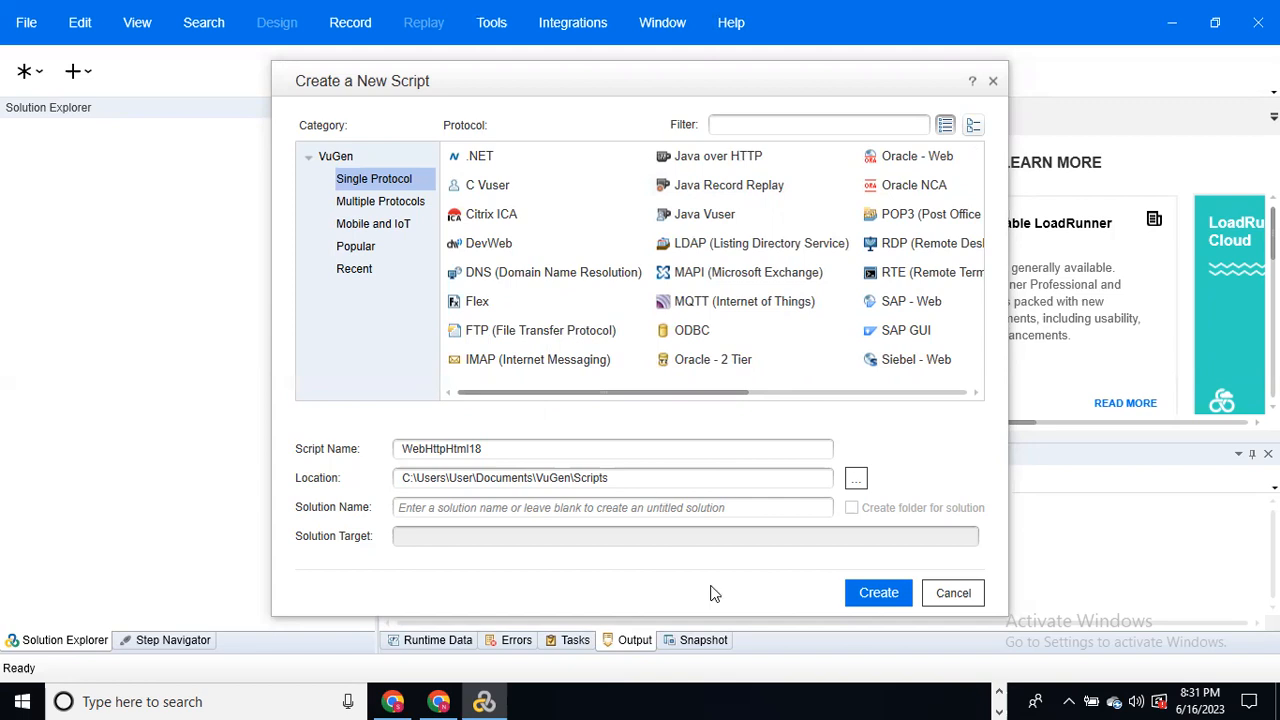
{"action": "left_click", "coordinate": [506, 452]}
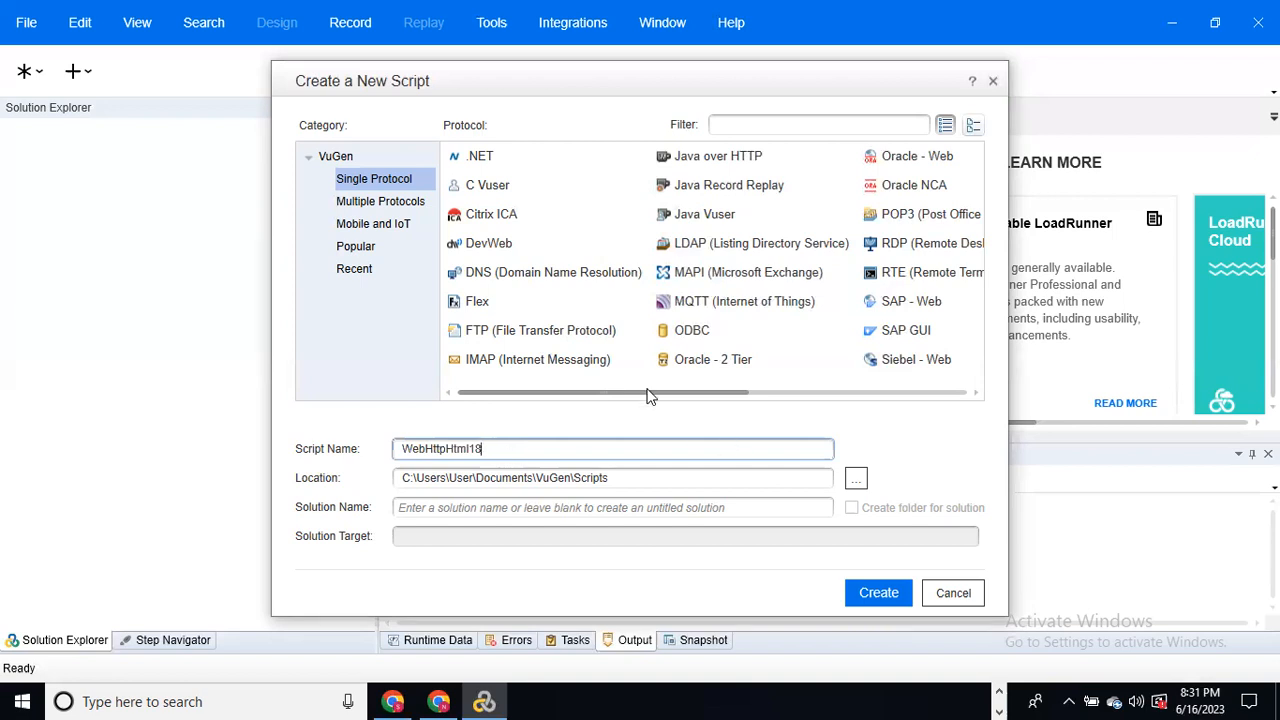
{"action": "left_click_drag", "start_coordinate": [650, 398], "coordinate": [855, 395]}
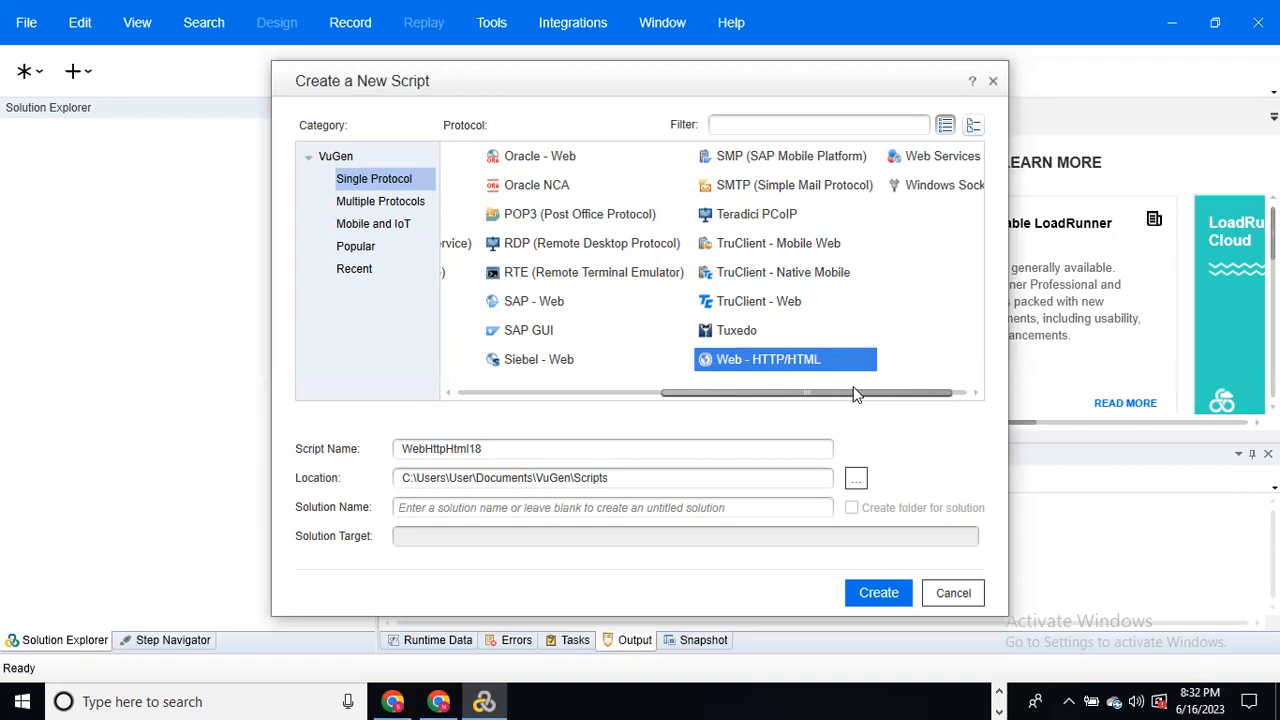
Step: Clear the default WebHttpHtml18 script name and switch to Chrome's JPetStore Demo page
{"action": "left_click_drag", "start_coordinate": [512, 447], "coordinate": [388, 429]}
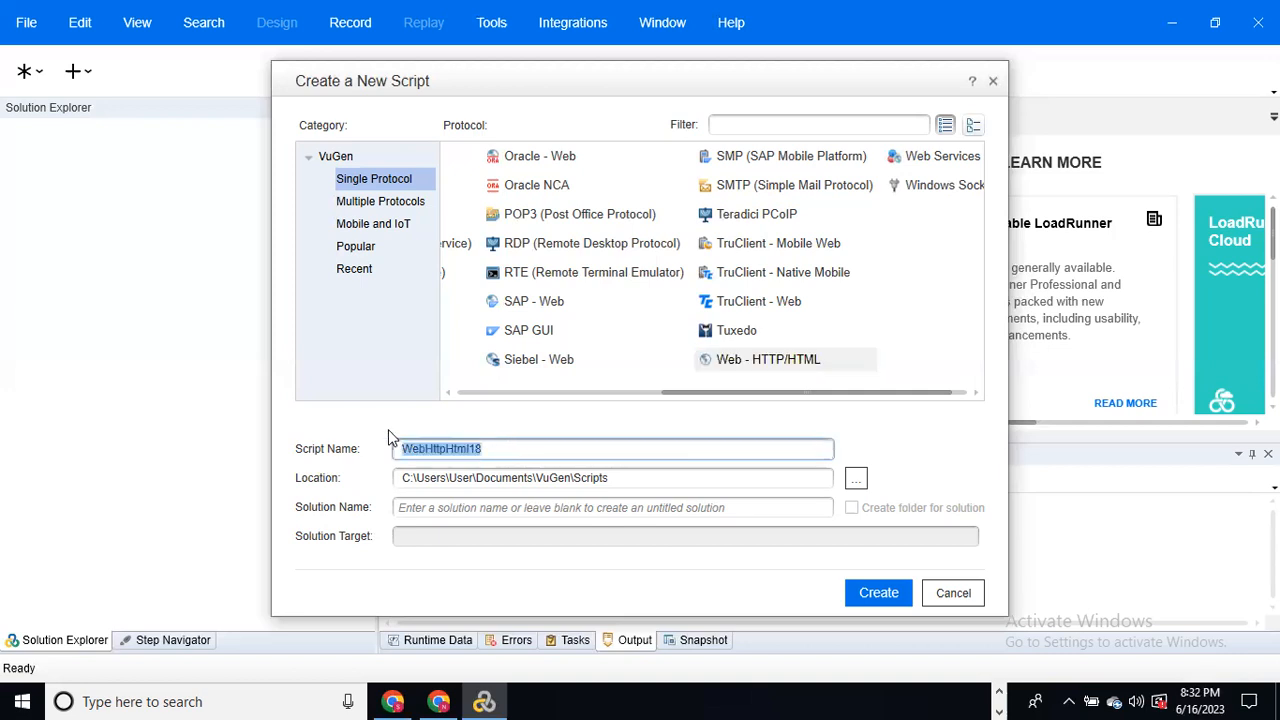
{"action": "key", "text": "BackSpace"}
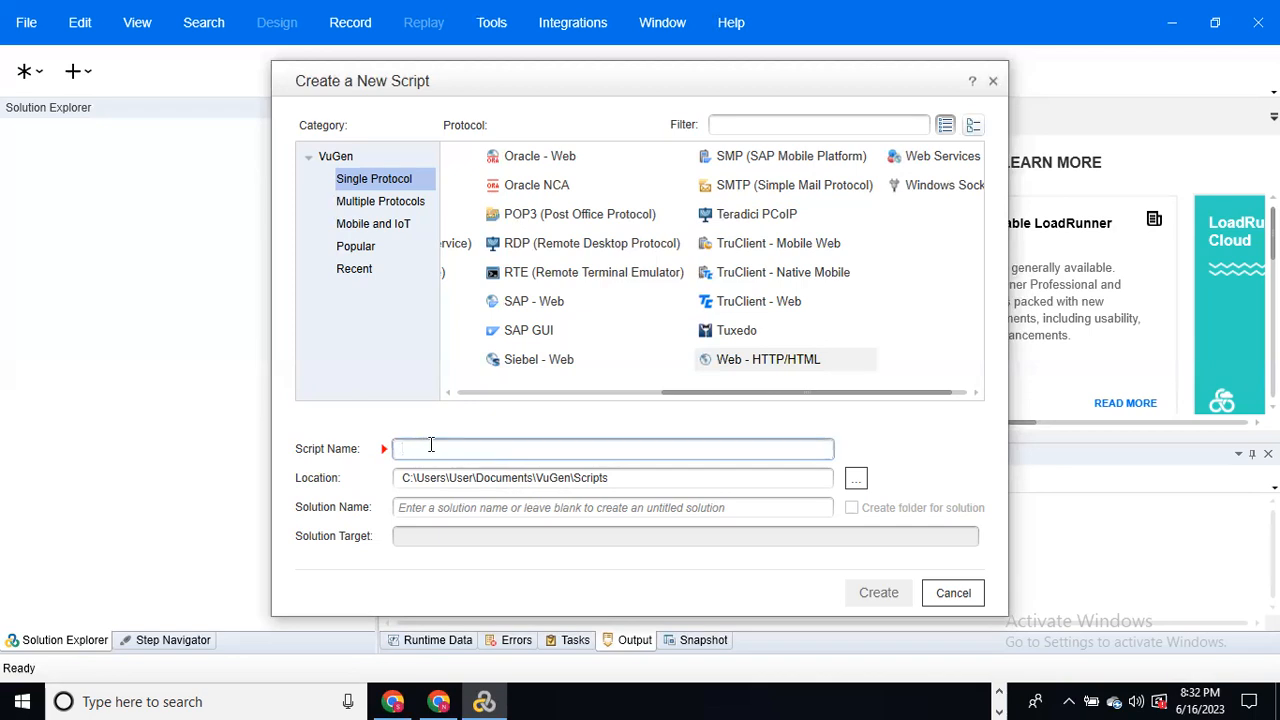
{"action": "left_click", "coordinate": [438, 700]}
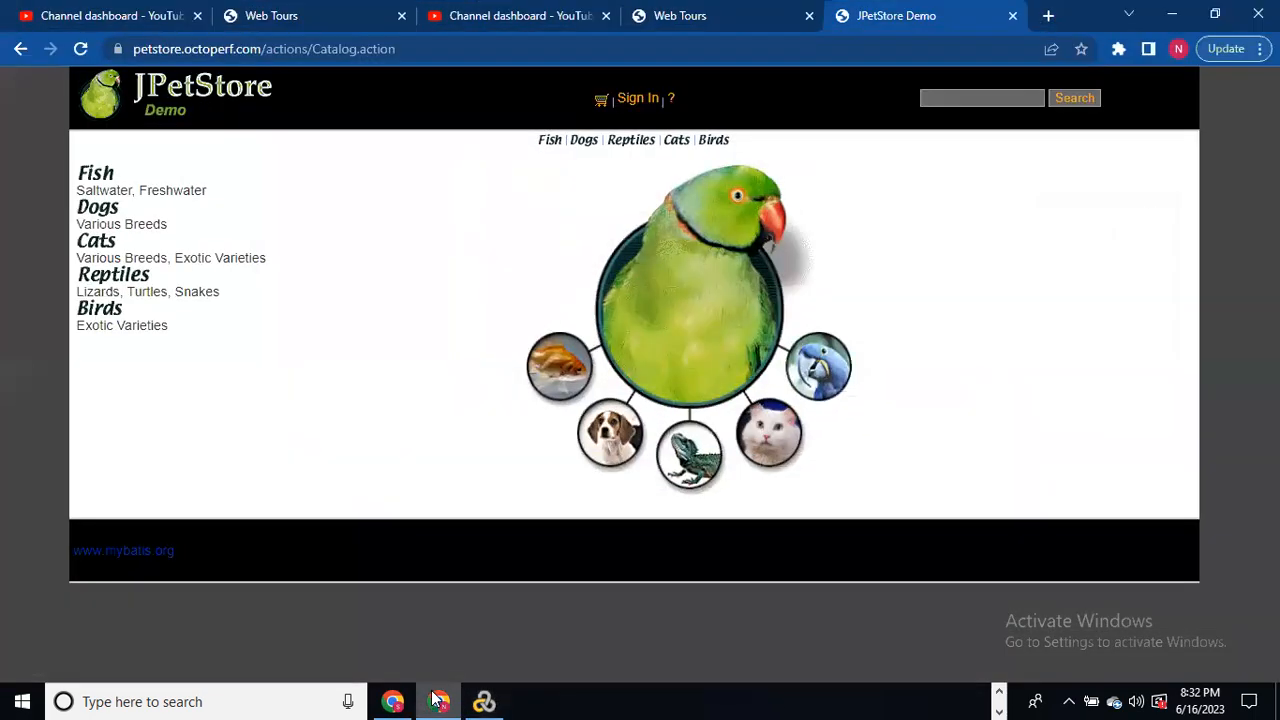
Step: Reload the JPetStore catalog page twice
{"action": "left_click", "coordinate": [422, 58]}
{"action": "key", "text": "Return"}
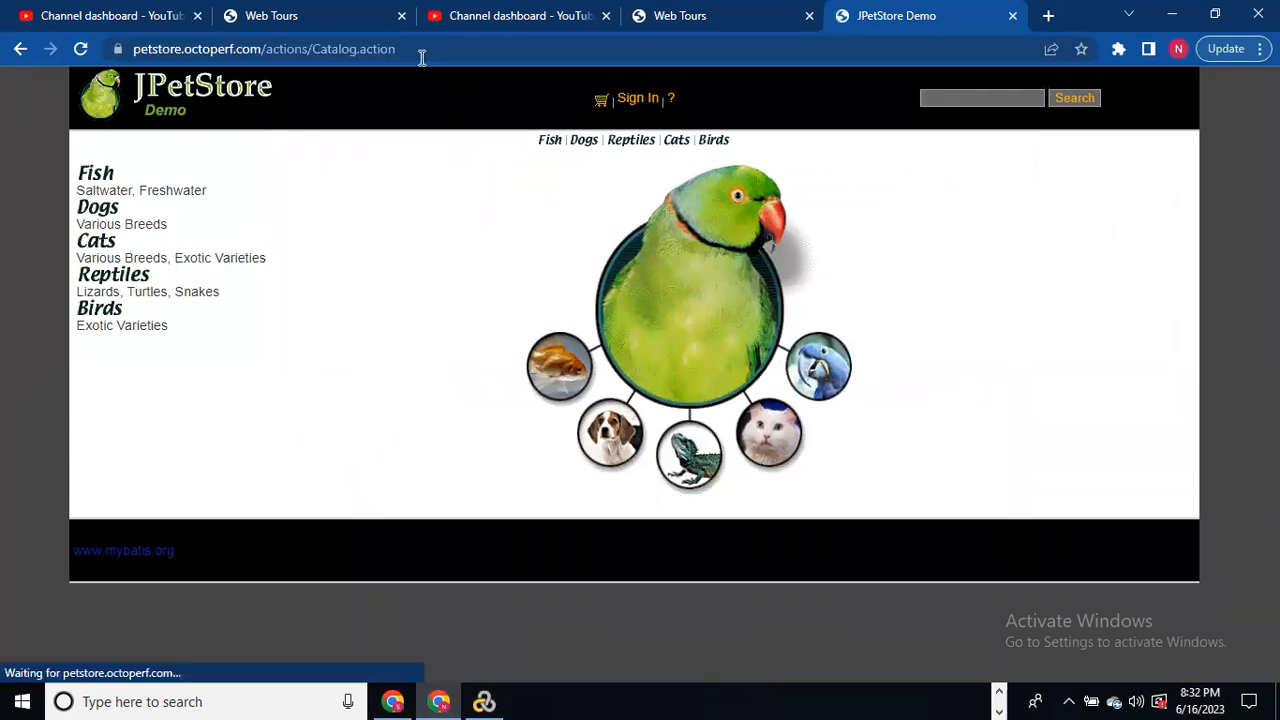
{"action": "left_click", "coordinate": [422, 58]}
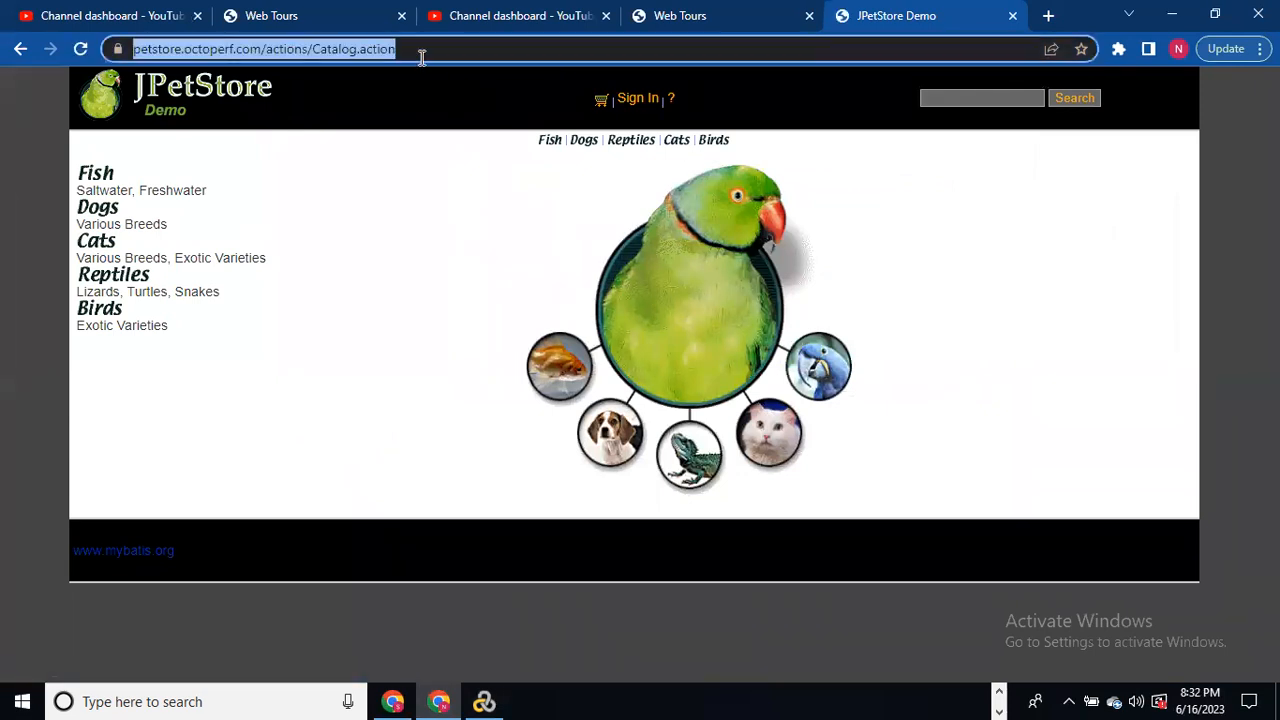
{"action": "key", "text": "Return"}
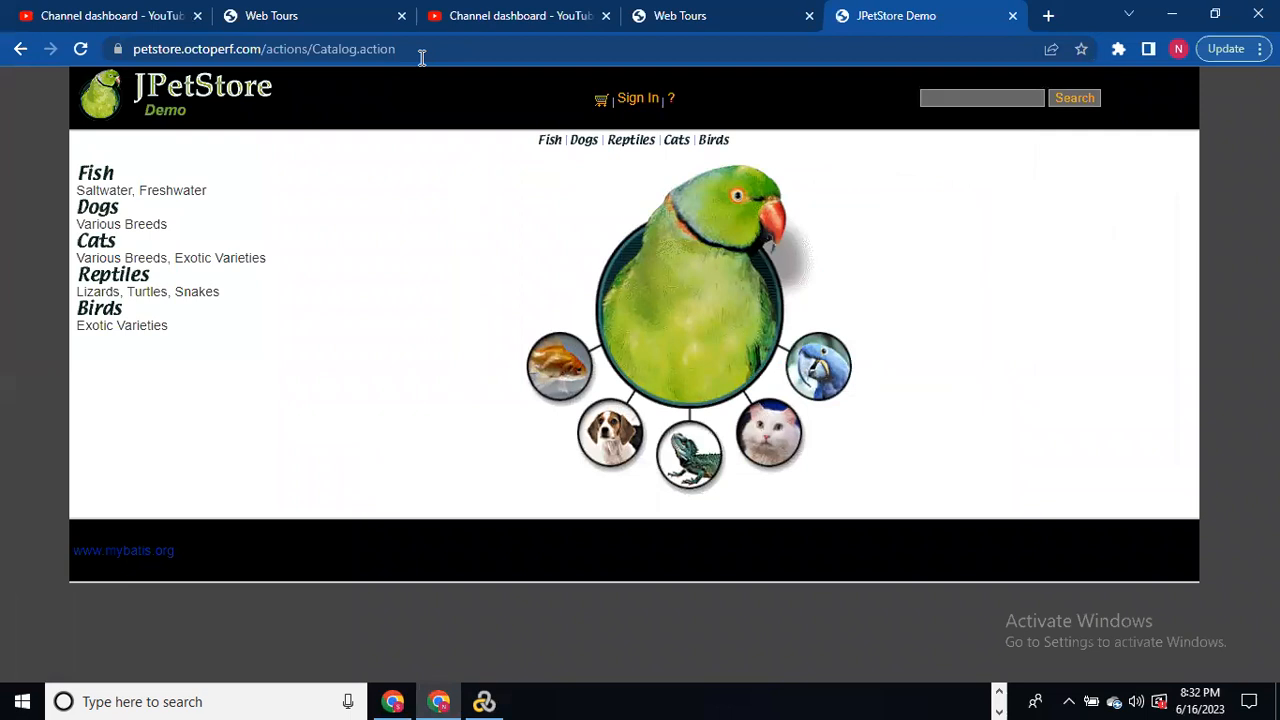
Step: Open the sign-in form and submit it with a saved demo username
{"action": "left_click", "coordinate": [640, 98]}
{"action": "left_click", "coordinate": [639, 249]}
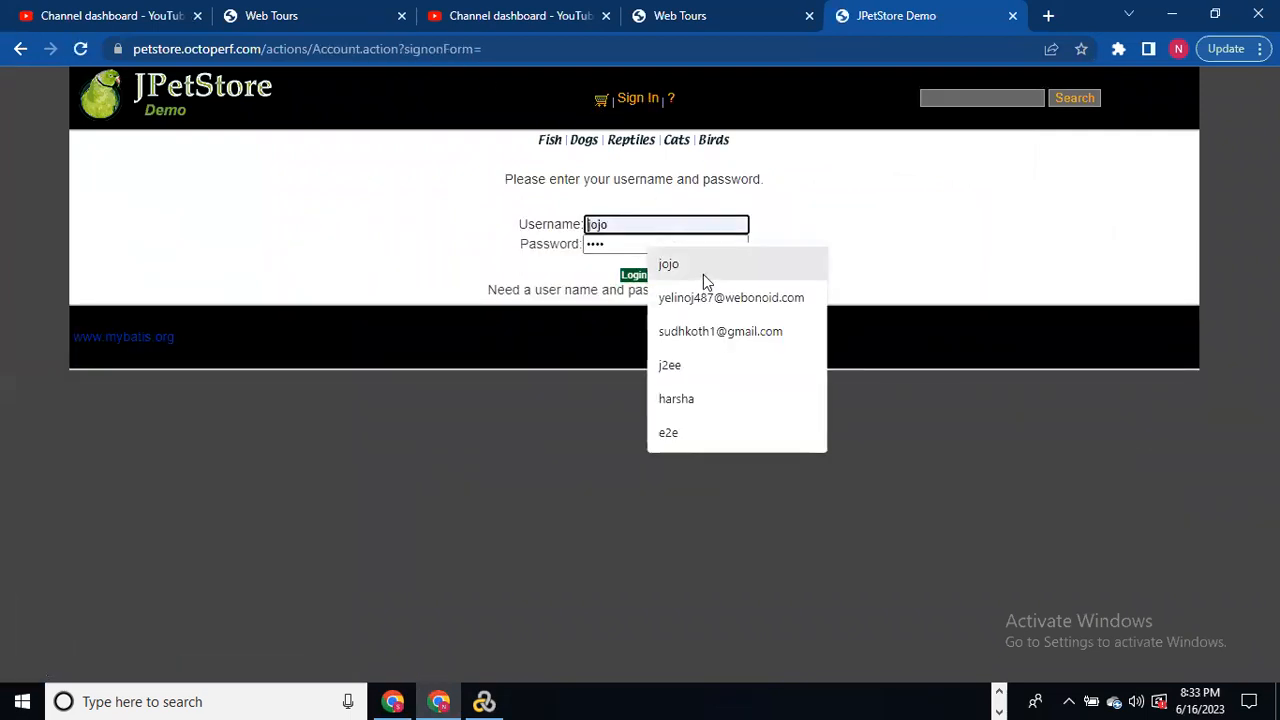
{"action": "left_click", "coordinate": [688, 364]}
{"action": "left_click", "coordinate": [629, 224]}
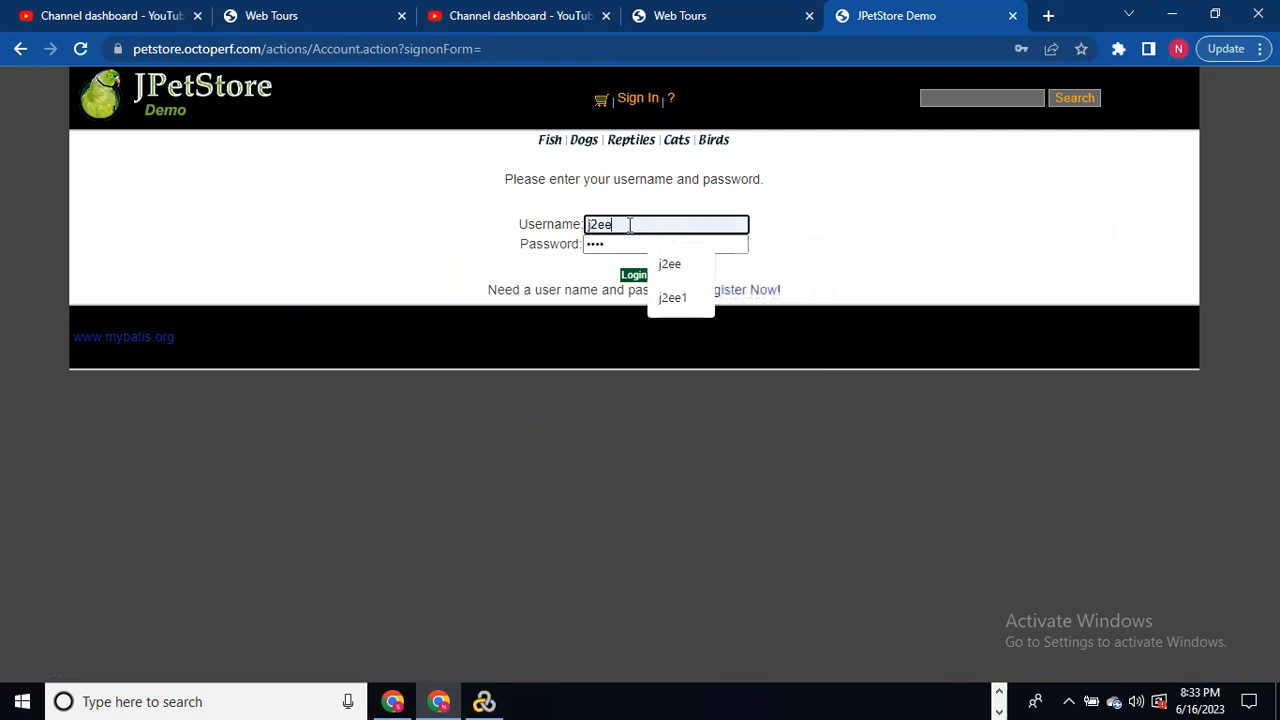
{"action": "left_click", "coordinate": [673, 297]}
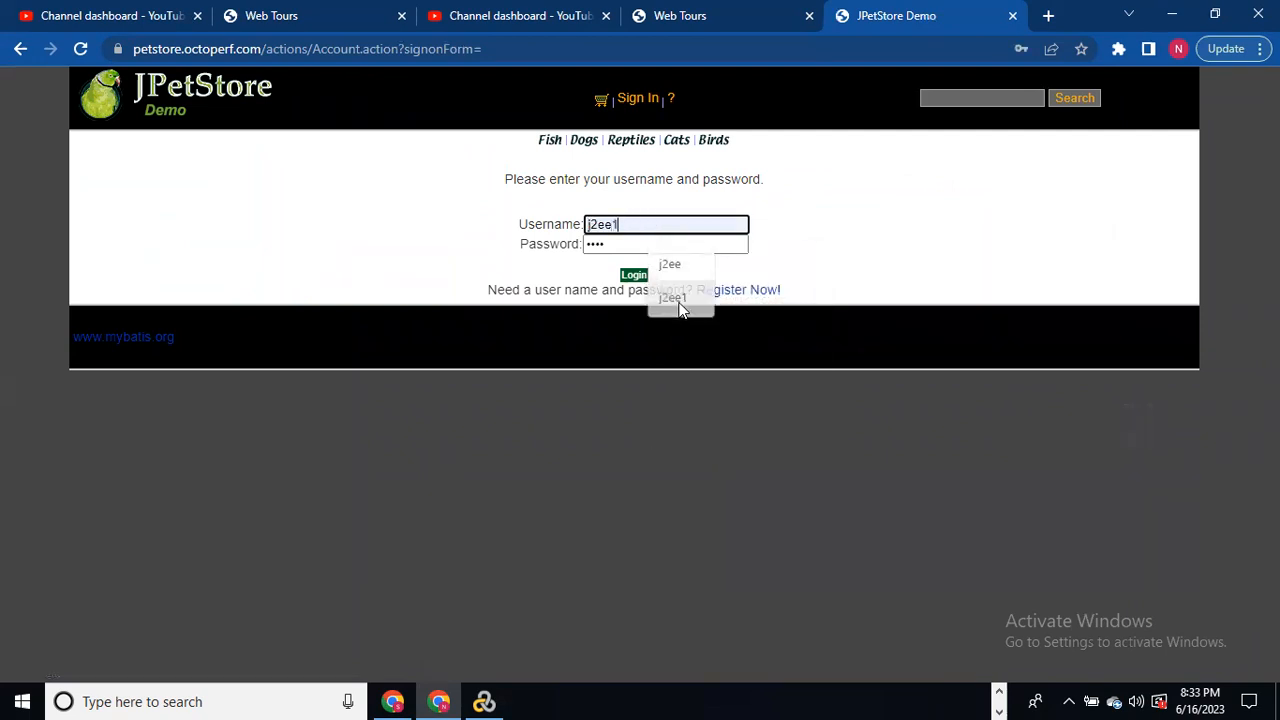
{"action": "left_click", "coordinate": [630, 278]}
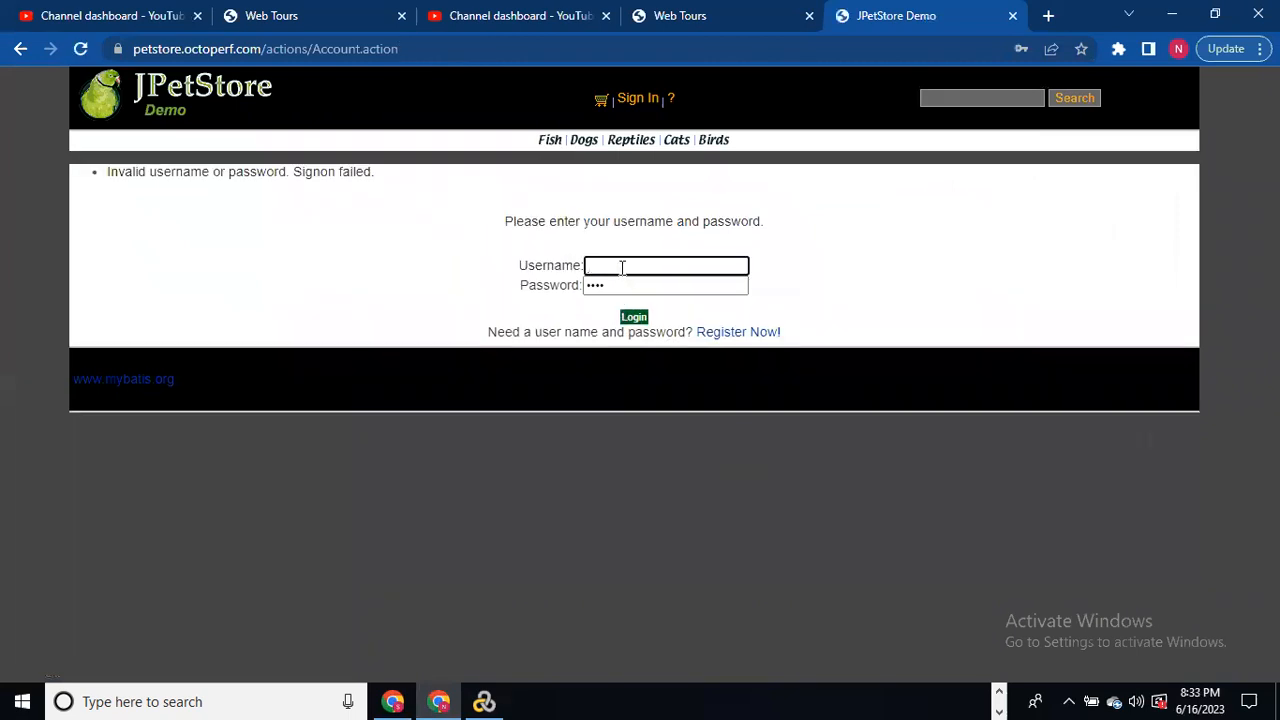
Step: After the failed sign-on, retype the username and a new password and resubmit
{"action": "left_click", "coordinate": [621, 267]}
{"action": "type", "text": "j2ee1"}
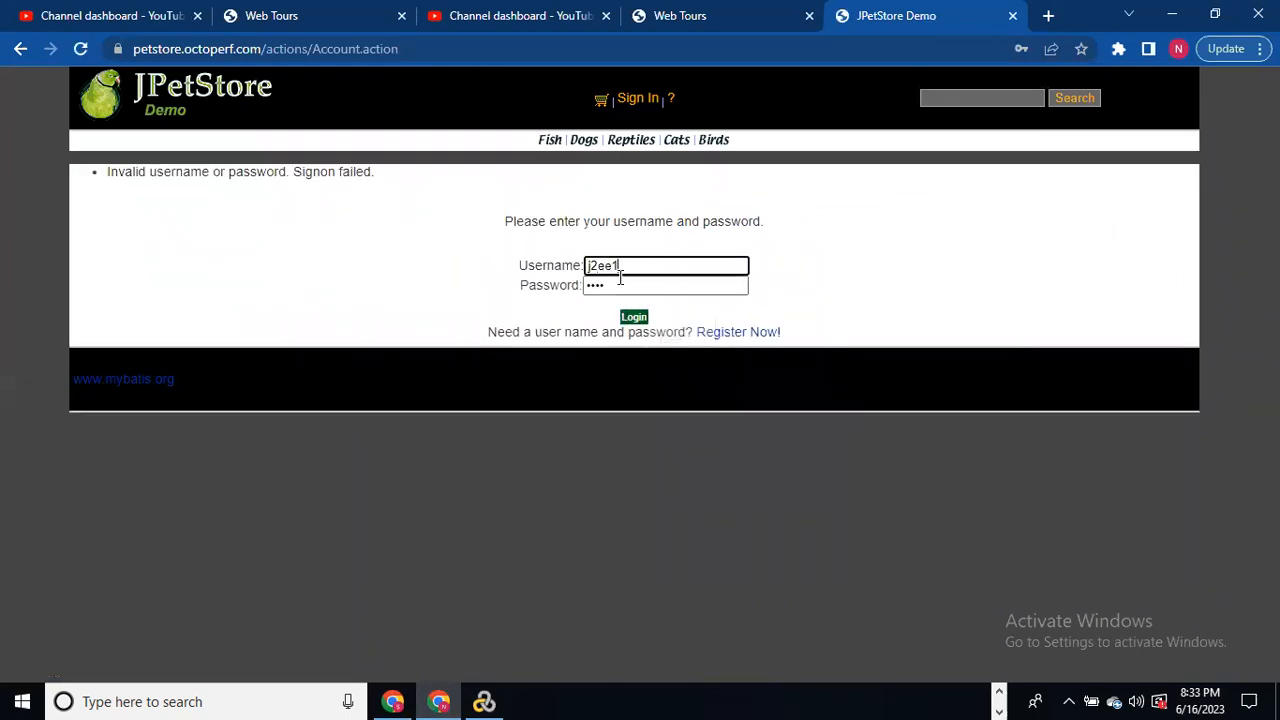
{"action": "left_click", "coordinate": [616, 283]}
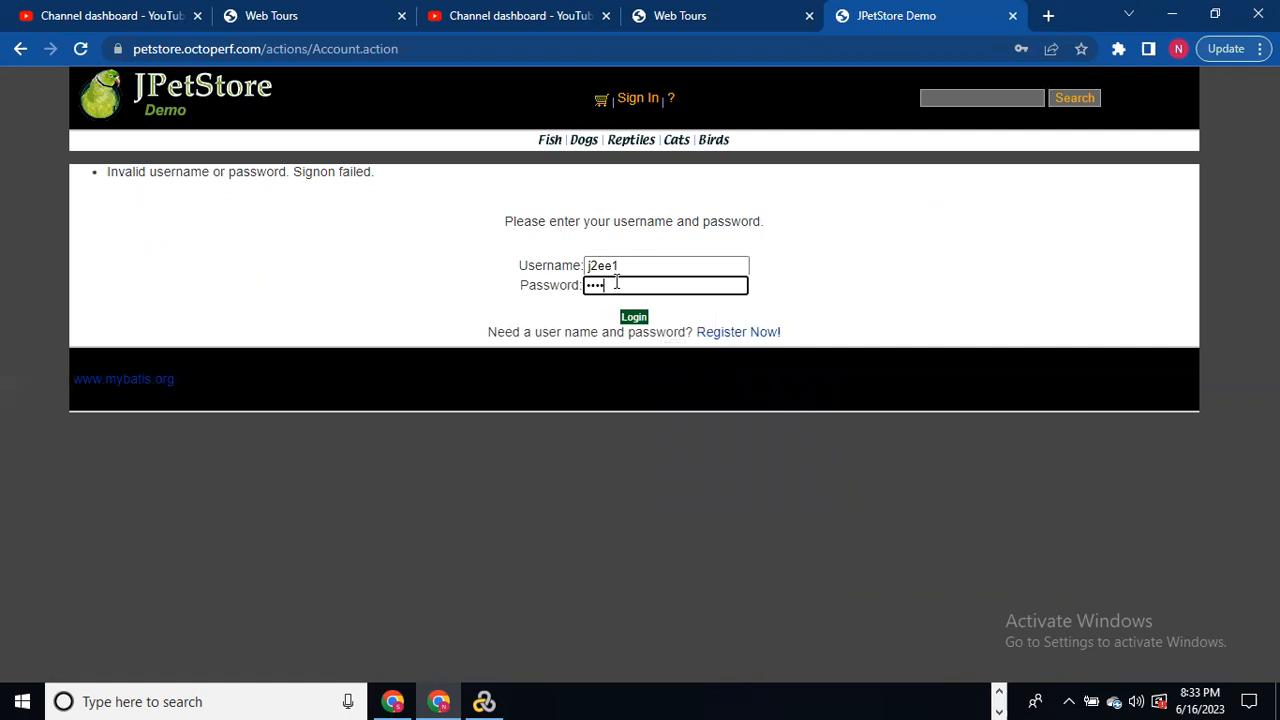
{"action": "key", "text": "BackSpace"}
{"action": "key", "text": "BackSpace"}
{"action": "key", "text": "BackSpace"}
{"action": "type", "text": "j2ee1"}
{"action": "left_click", "coordinate": [634, 318]}
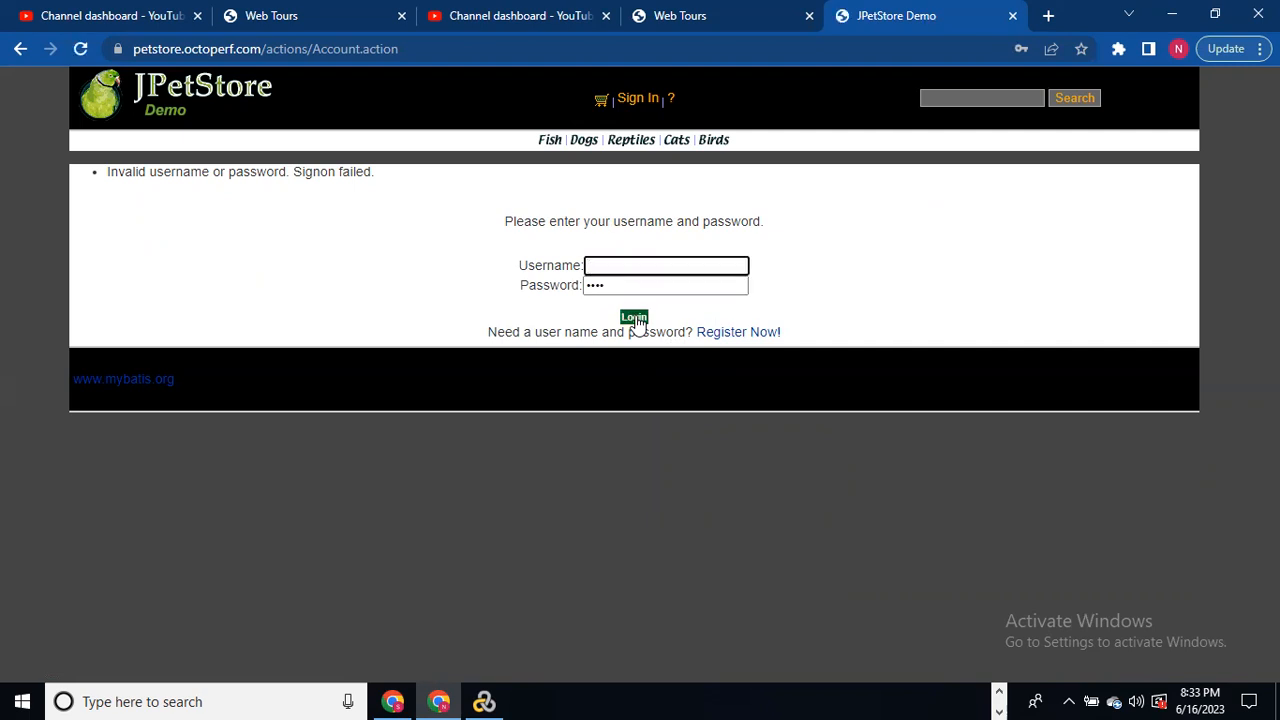
Step: Pick a saved username, replace the password, and sign in to JPetStore
{"action": "left_click", "coordinate": [624, 264]}
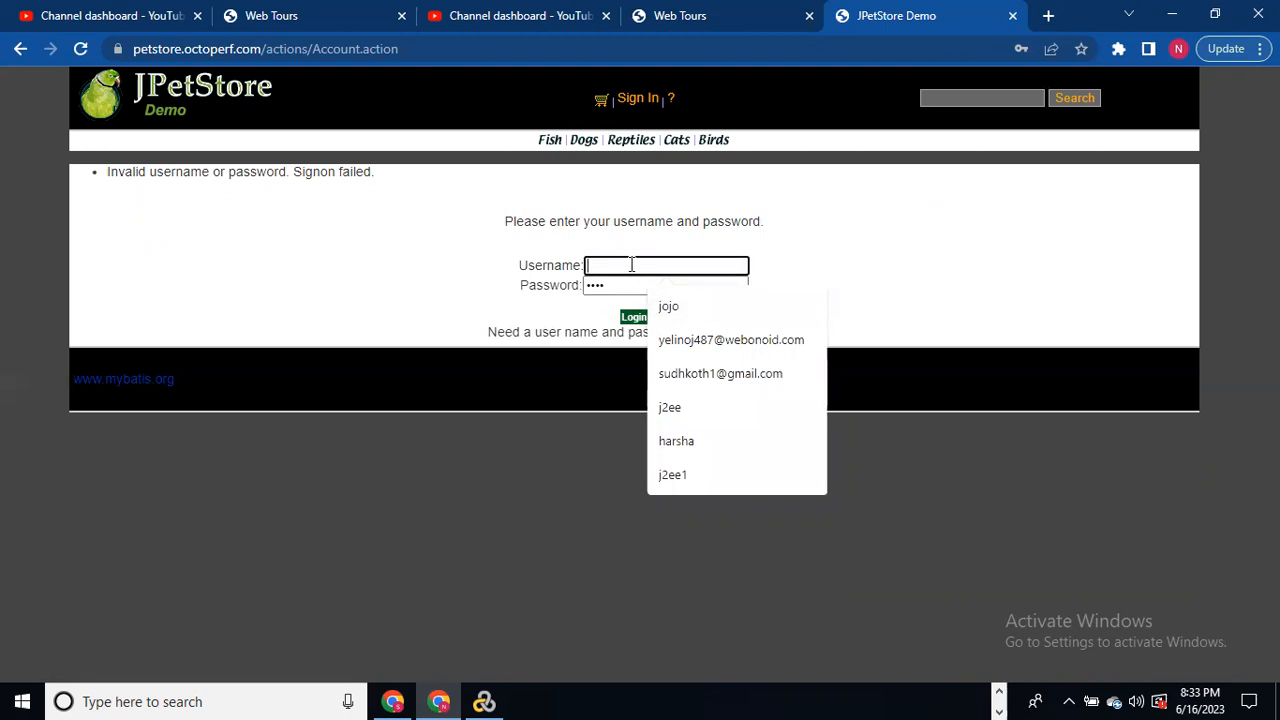
{"action": "left_click", "coordinate": [697, 407]}
{"action": "left_click", "coordinate": [628, 290]}
{"action": "key", "text": "ctrl+a"}
{"action": "key", "text": "BackSpace"}
{"action": "type", "text": "j2ee"}
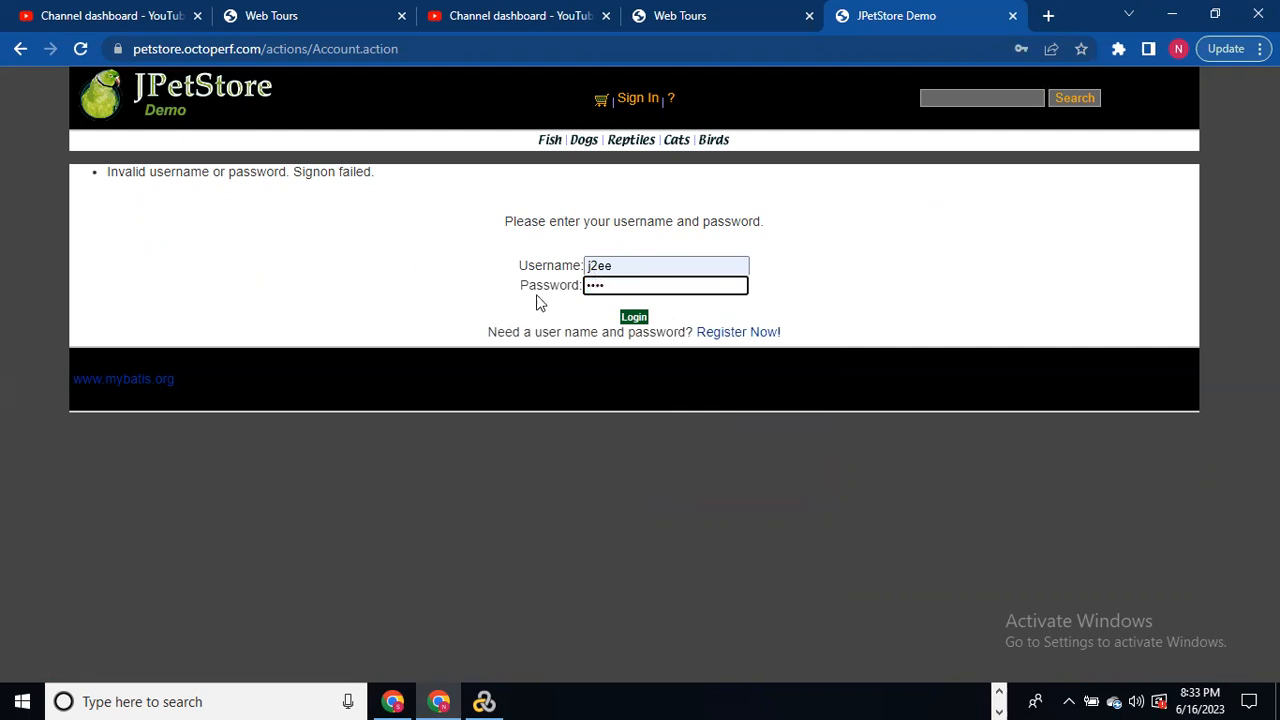
{"action": "left_click", "coordinate": [631, 317]}
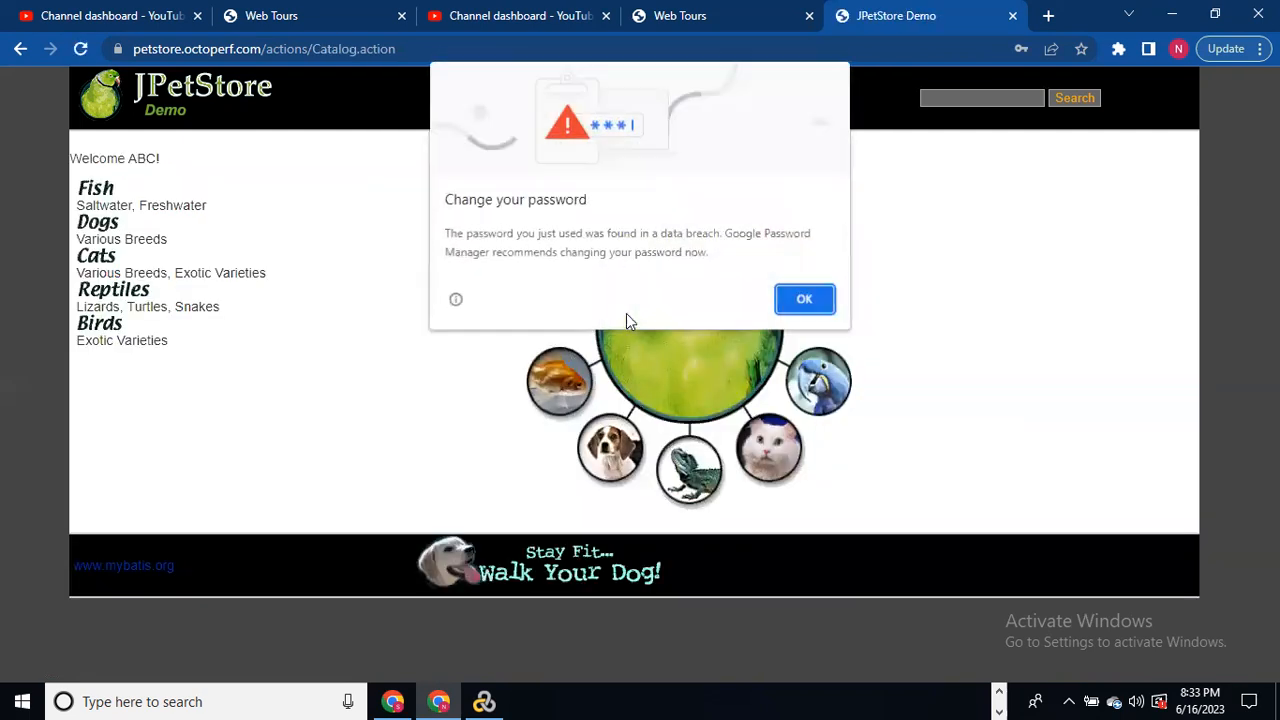
Step: Add one Large Angelfish (EST-1, $16.50) from the Fish category to the cart and proceed to checkout
{"action": "left_click", "coordinate": [803, 297]}
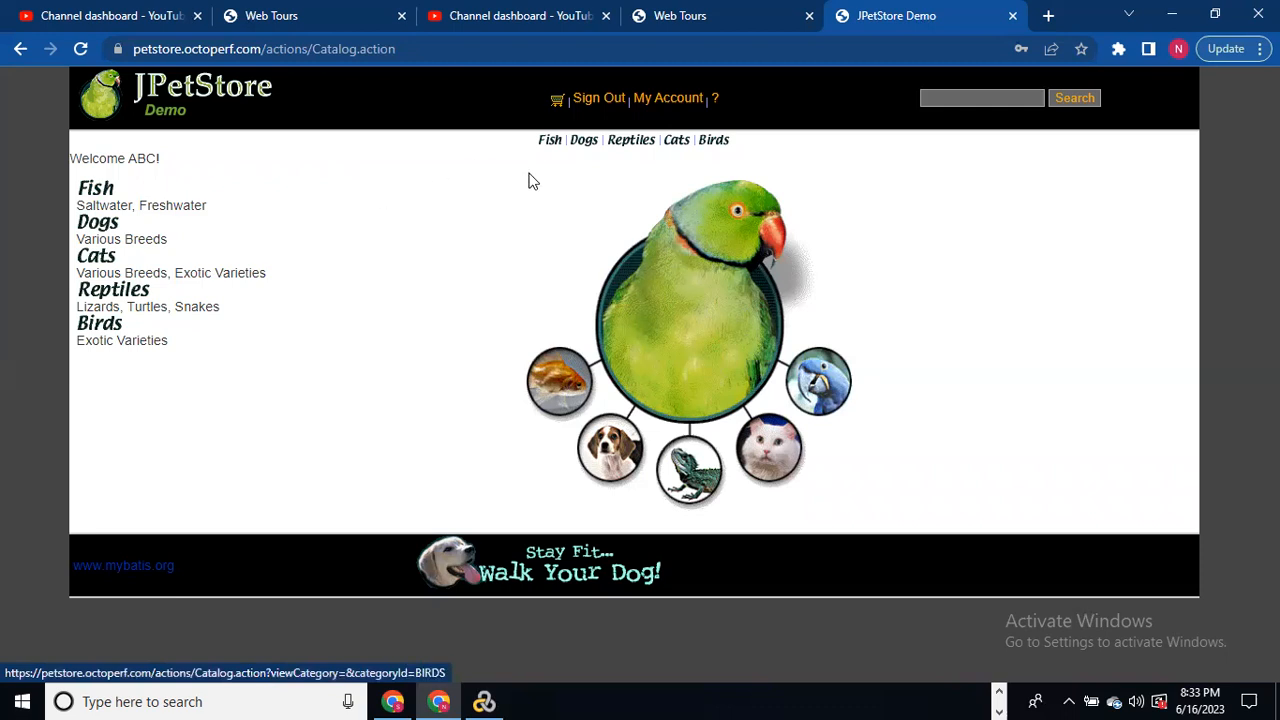
{"action": "left_click", "coordinate": [86, 192]}
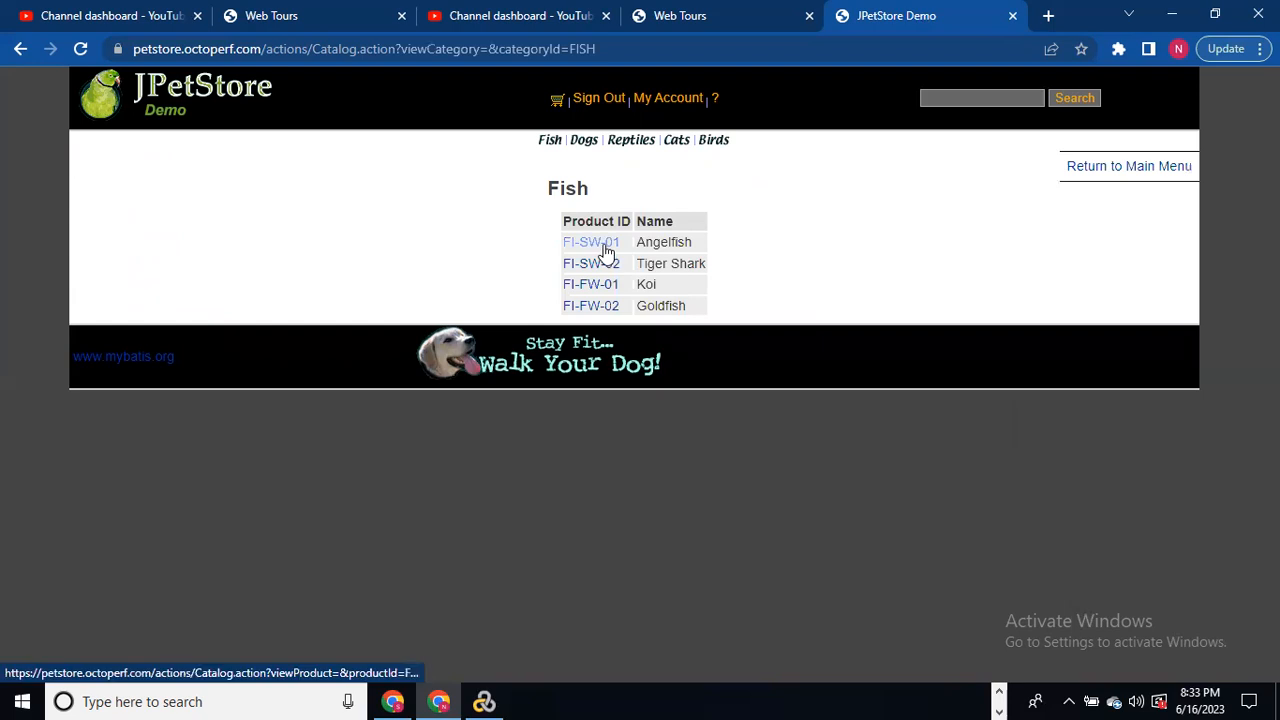
{"action": "left_click", "coordinate": [596, 243]}
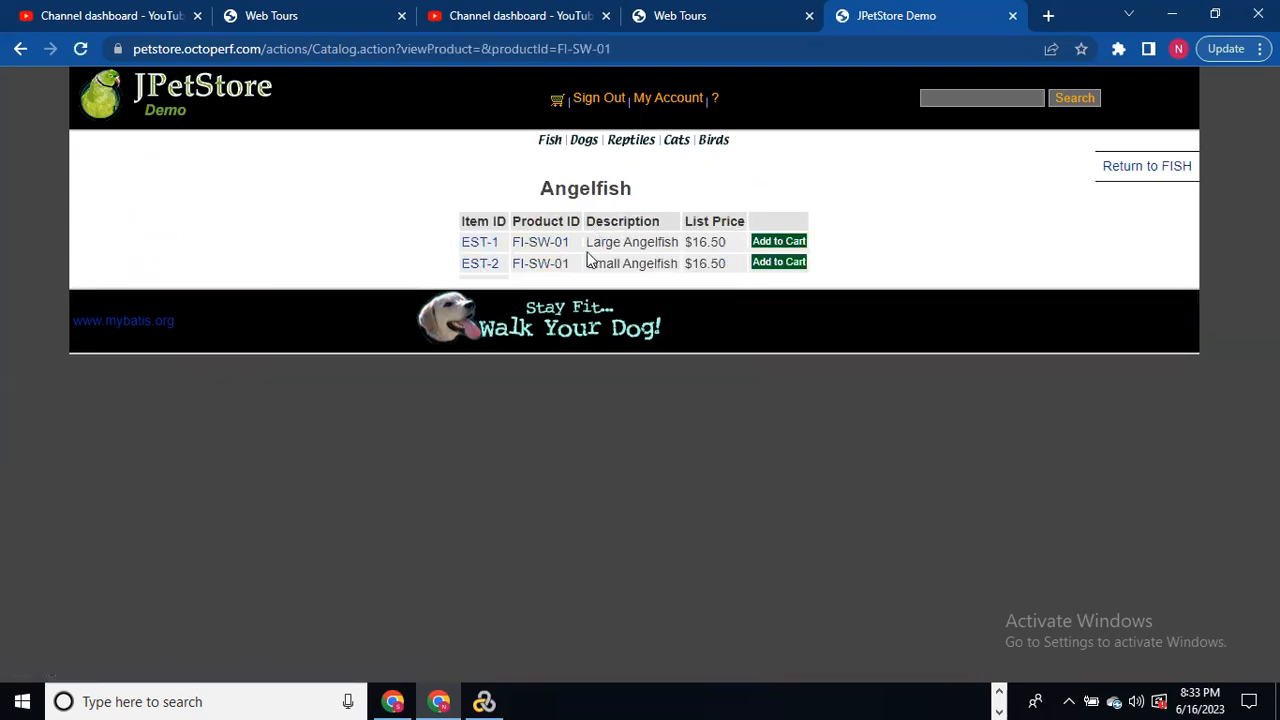
{"action": "left_click", "coordinate": [790, 243]}
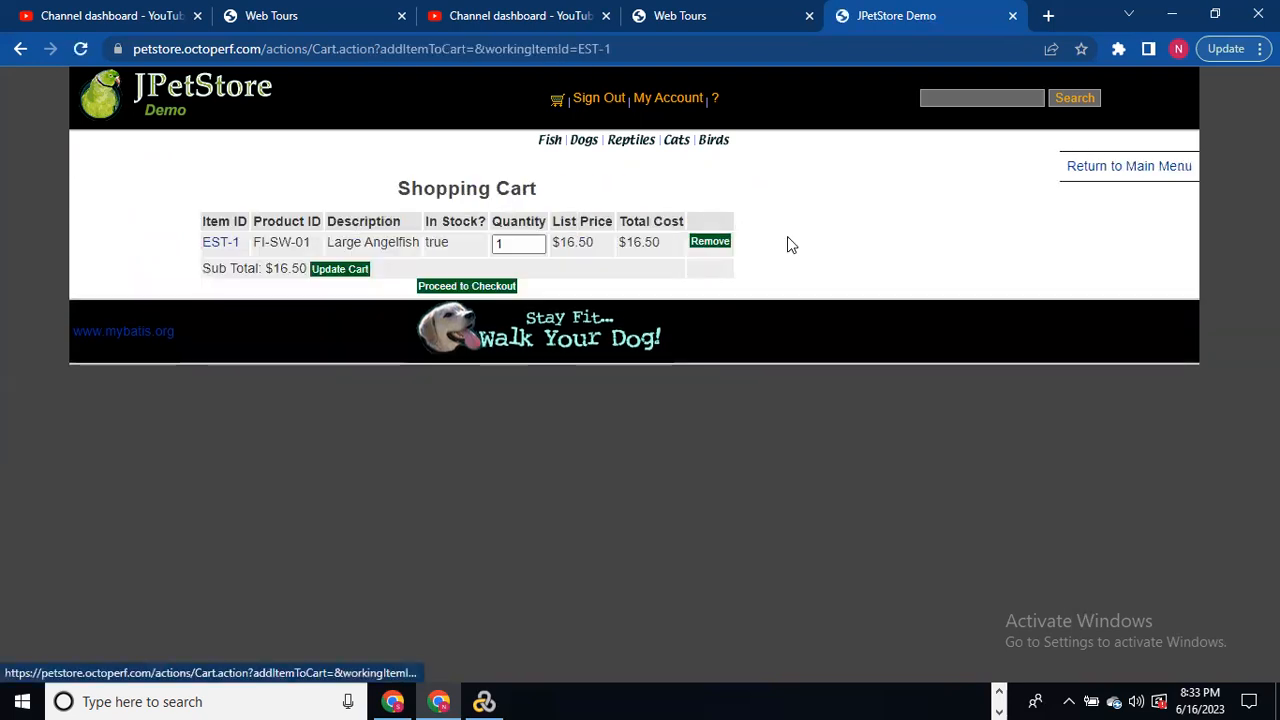
{"action": "left_click", "coordinate": [465, 287]}
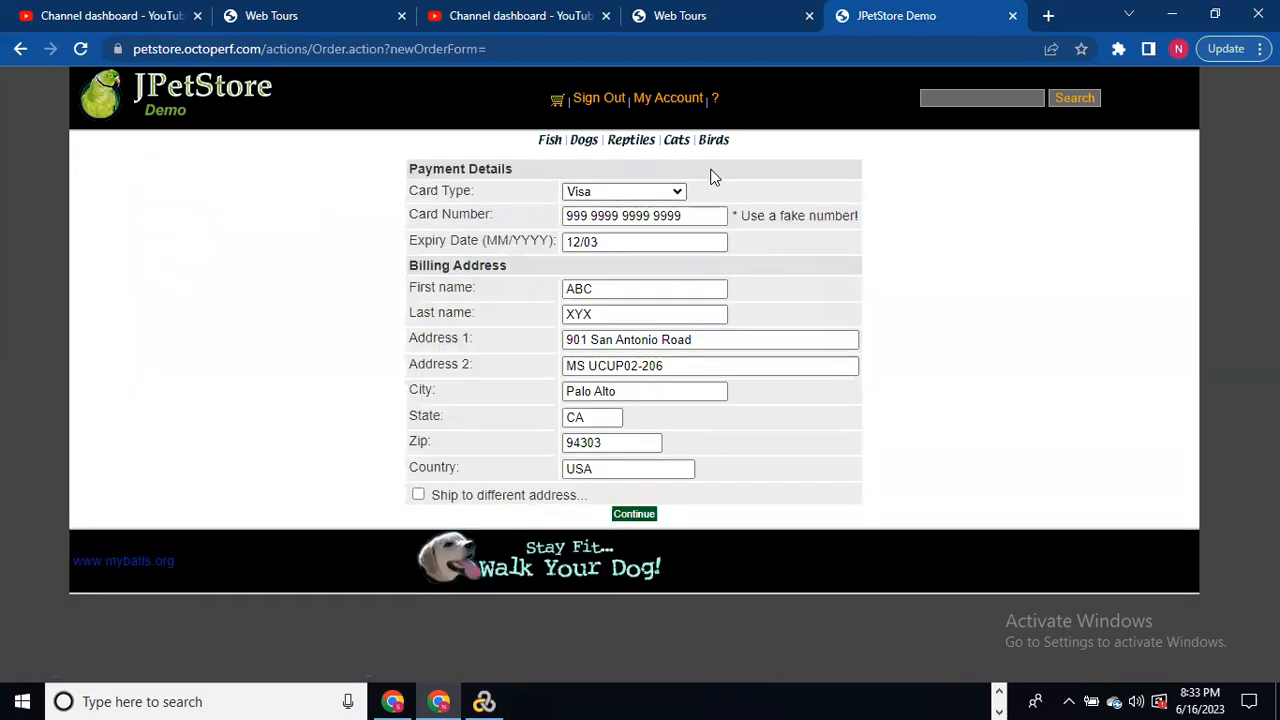
Step: Keep Visa and the prefilled card details, and submit the payment and billing form
{"action": "left_click", "coordinate": [683, 191]}
{"action": "left_click", "coordinate": [683, 191]}
{"action": "left_click", "coordinate": [685, 214]}
{"action": "left_click", "coordinate": [643, 242]}
{"action": "left_click", "coordinate": [618, 282]}
{"action": "left_click", "coordinate": [640, 509]}
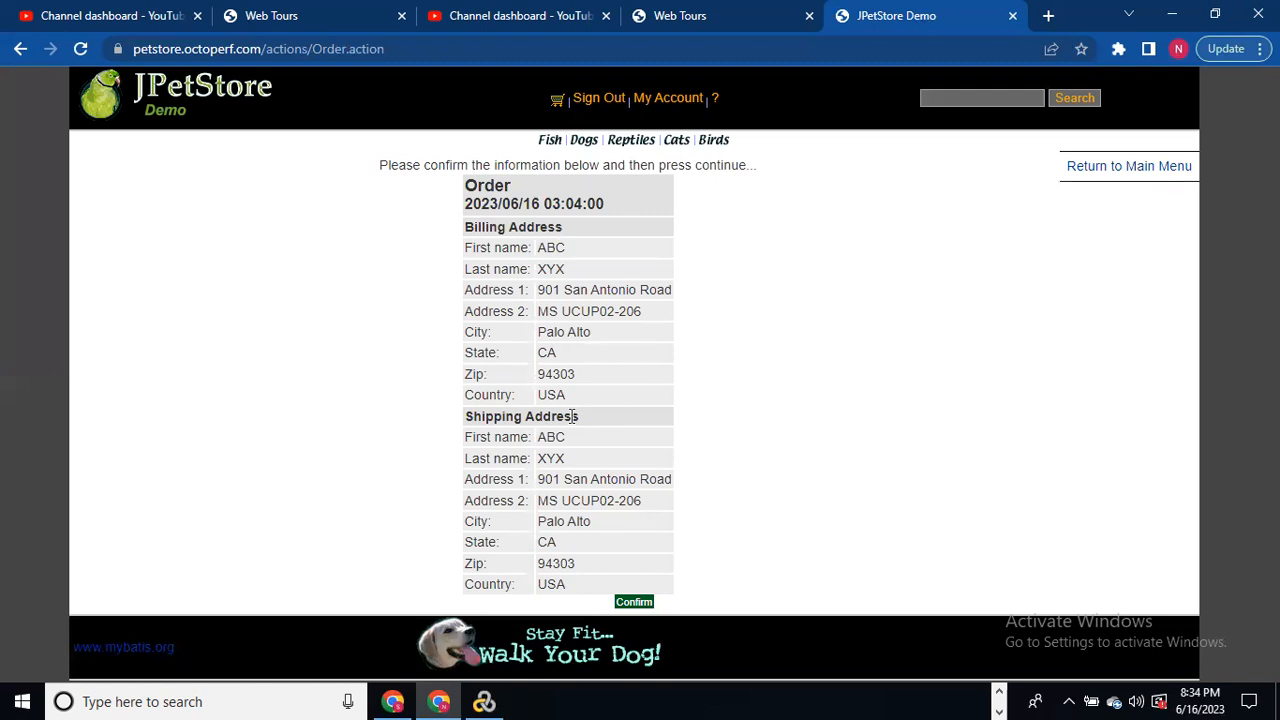
Step: Confirm the order, sign out of JPetStore, and return to VuGen
{"action": "left_click", "coordinate": [634, 601]}
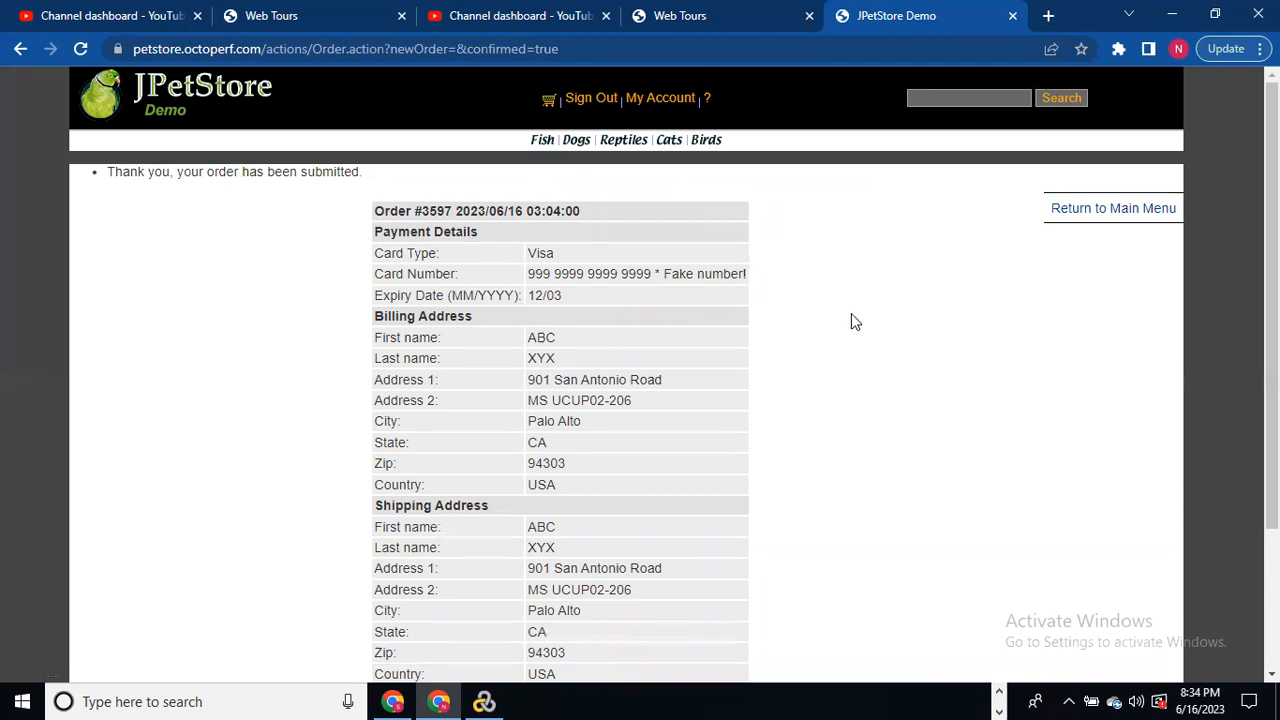
{"action": "left_click", "coordinate": [603, 96]}
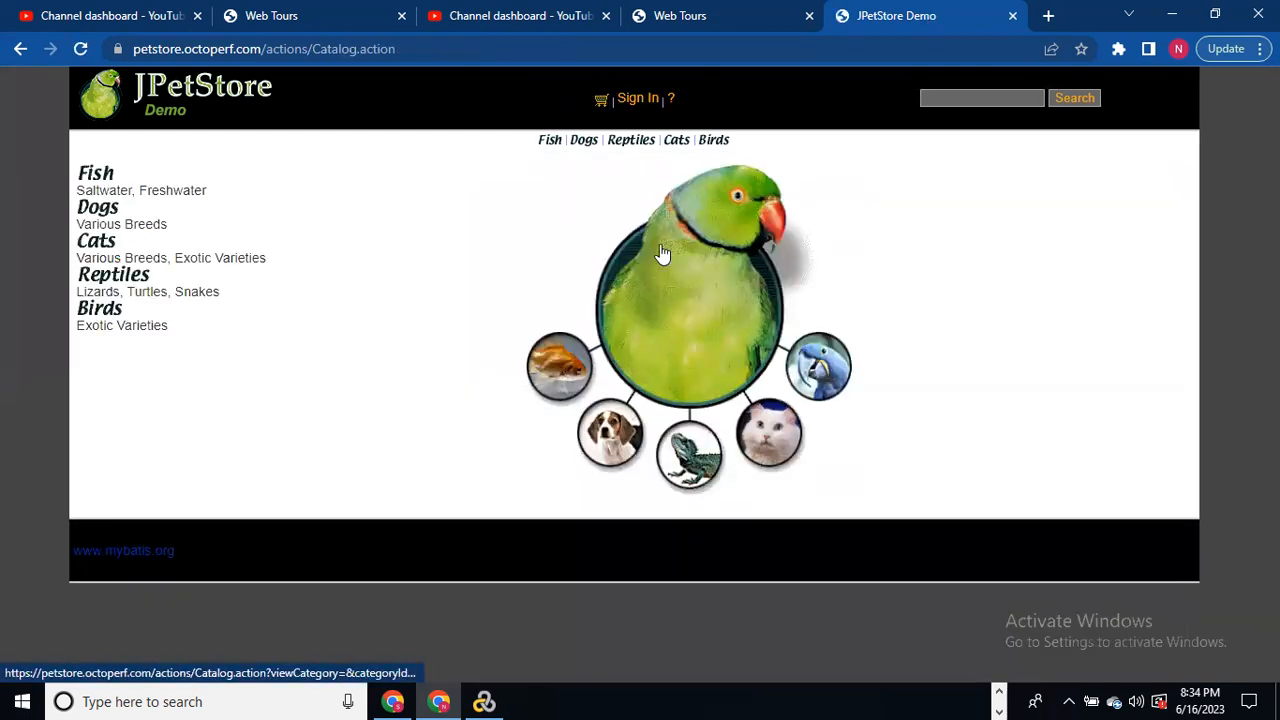
{"action": "key", "text": "alt+Tab"}
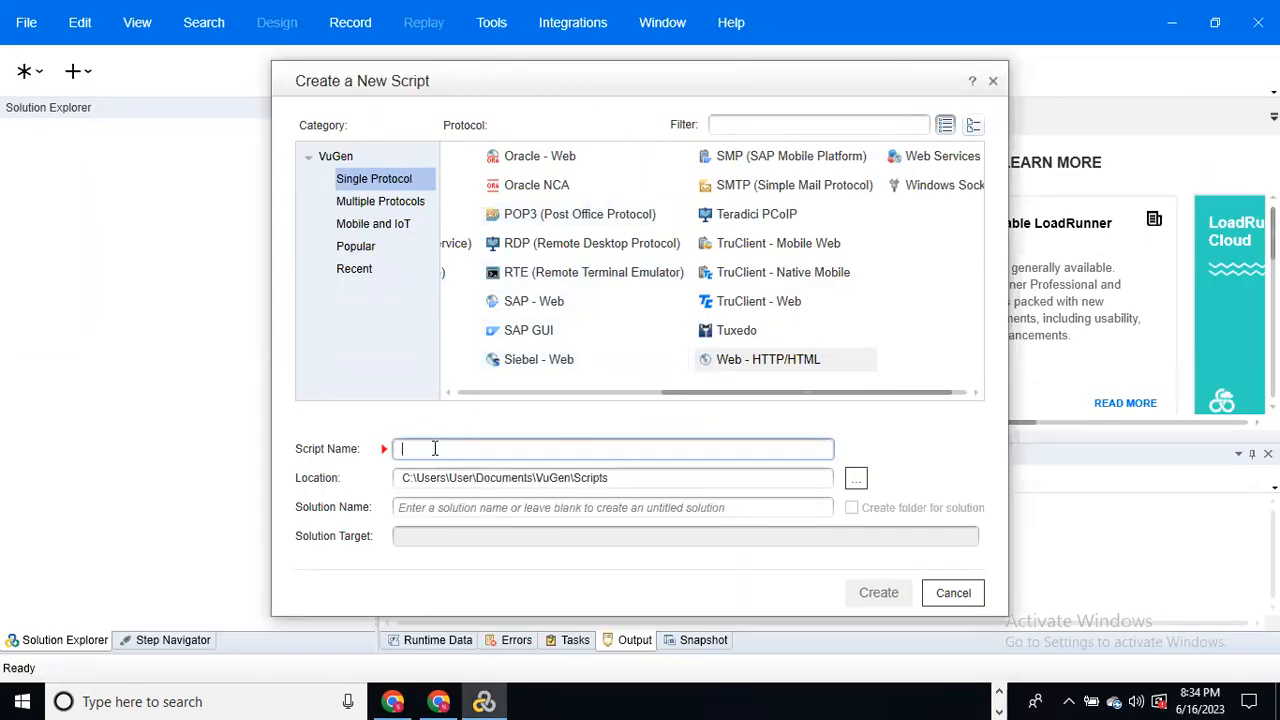
Step: Name the script Petstore_PetBooking_16062023 and browse for its storage folder
{"action": "type", "text": "Petstore"}
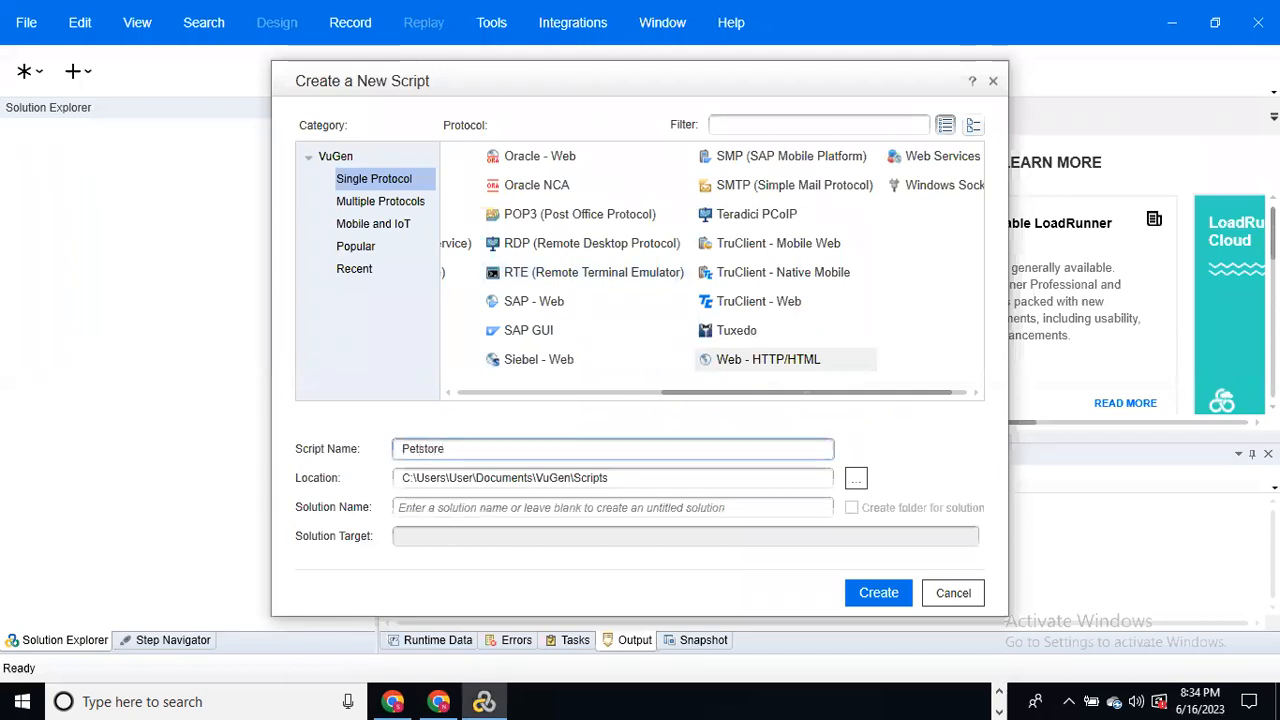
{"action": "type", "text": "_"}
{"action": "type", "text": "PetBooking"}
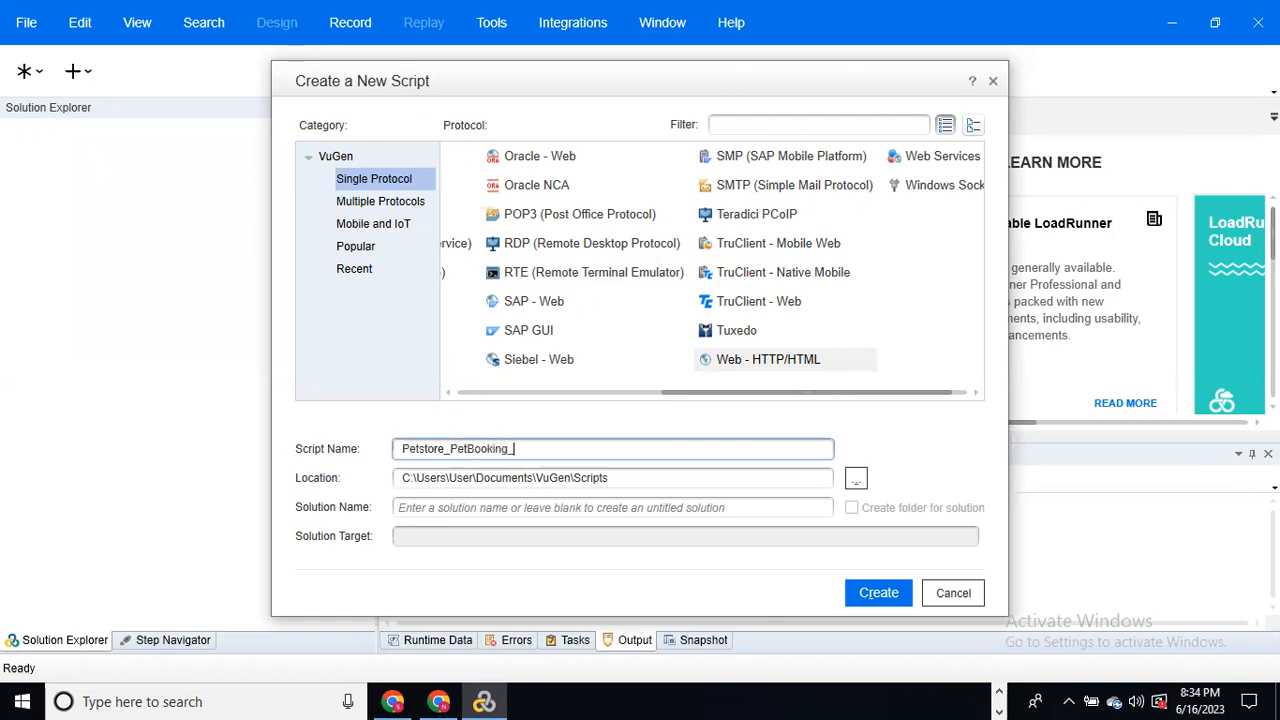
{"action": "type", "text": "_16062023"}
{"action": "left_click_drag", "start_coordinate": [632, 480], "coordinate": [370, 482]}
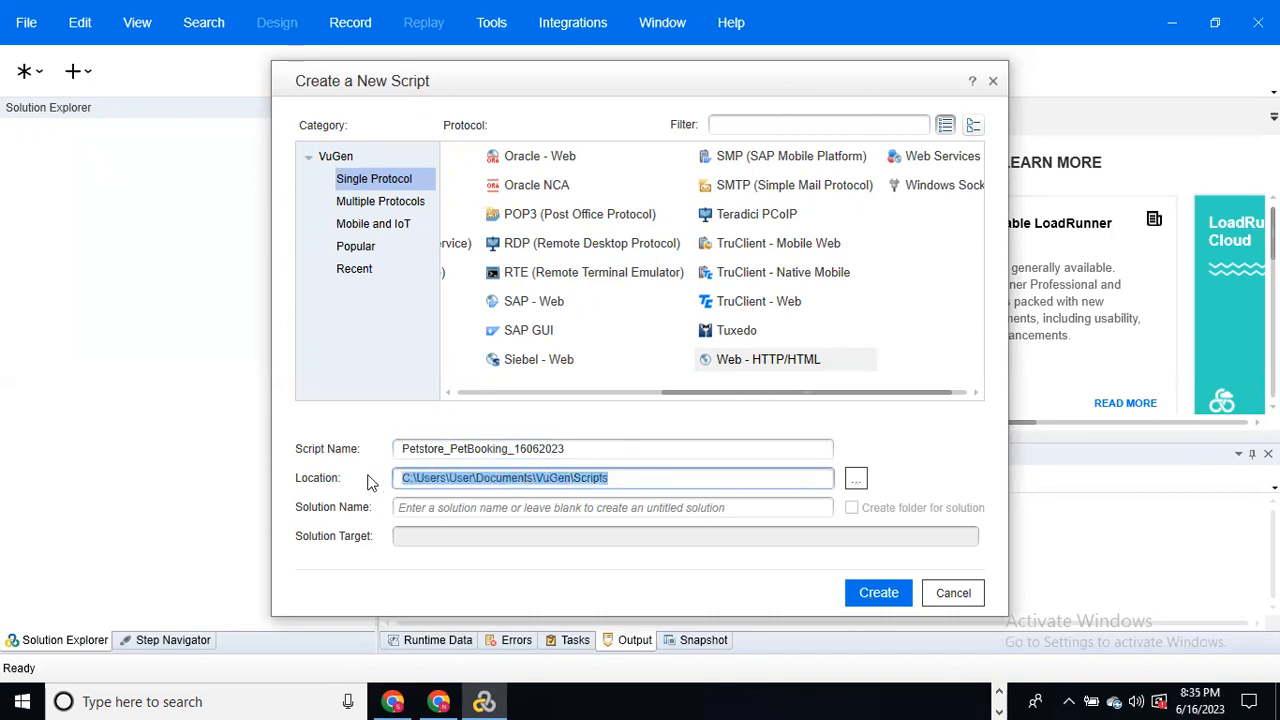
{"action": "left_click", "coordinate": [644, 476]}
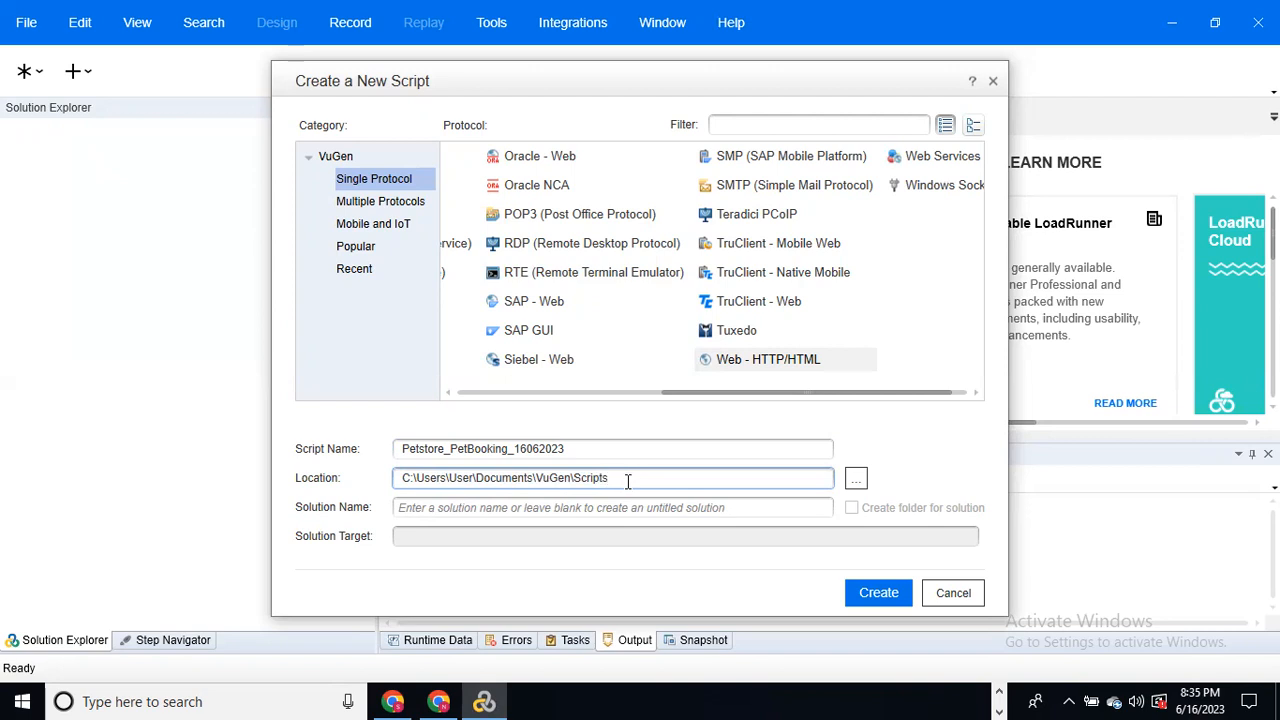
{"action": "left_click", "coordinate": [856, 482]}
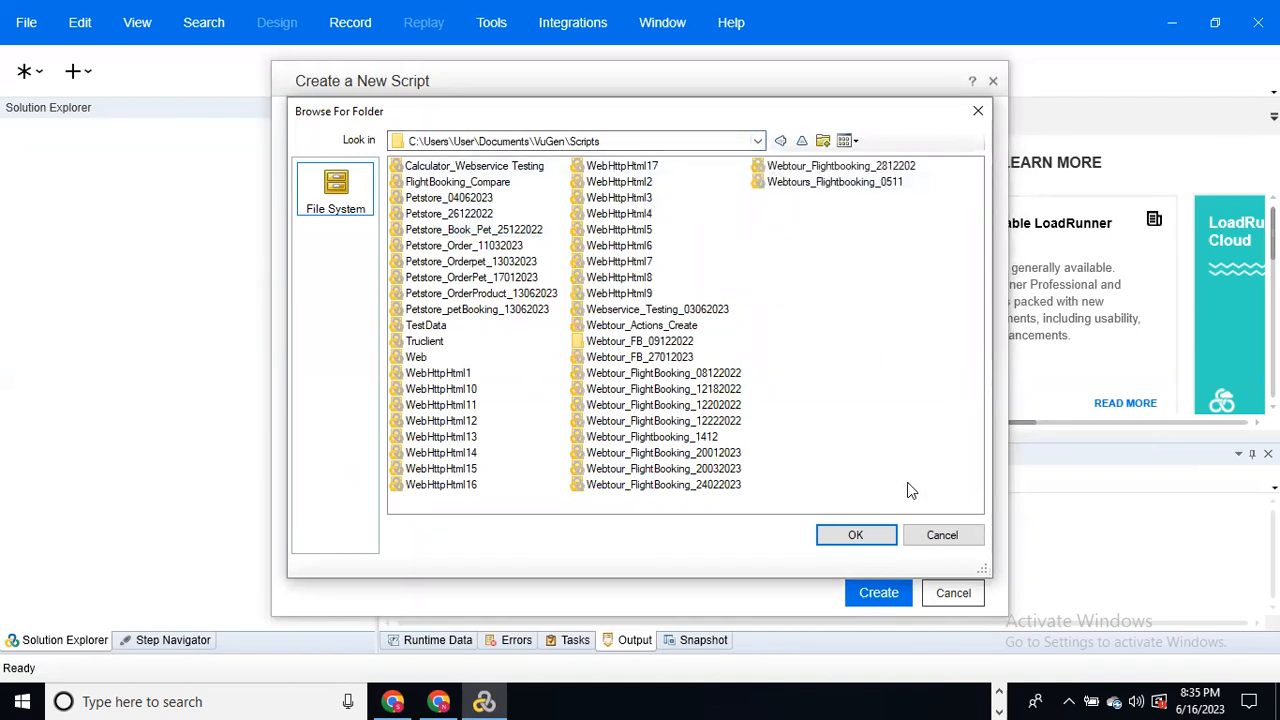
{"action": "left_click", "coordinate": [985, 111]}
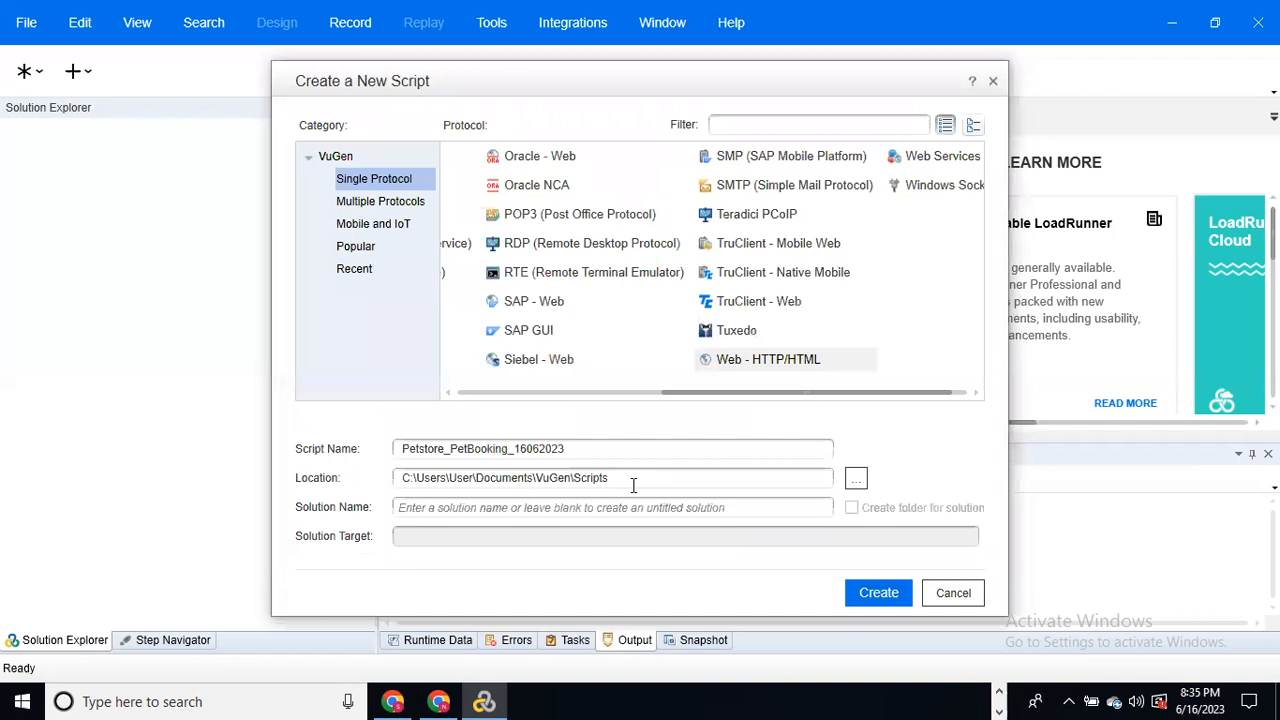
{"action": "left_click_drag", "start_coordinate": [620, 477], "coordinate": [335, 490]}
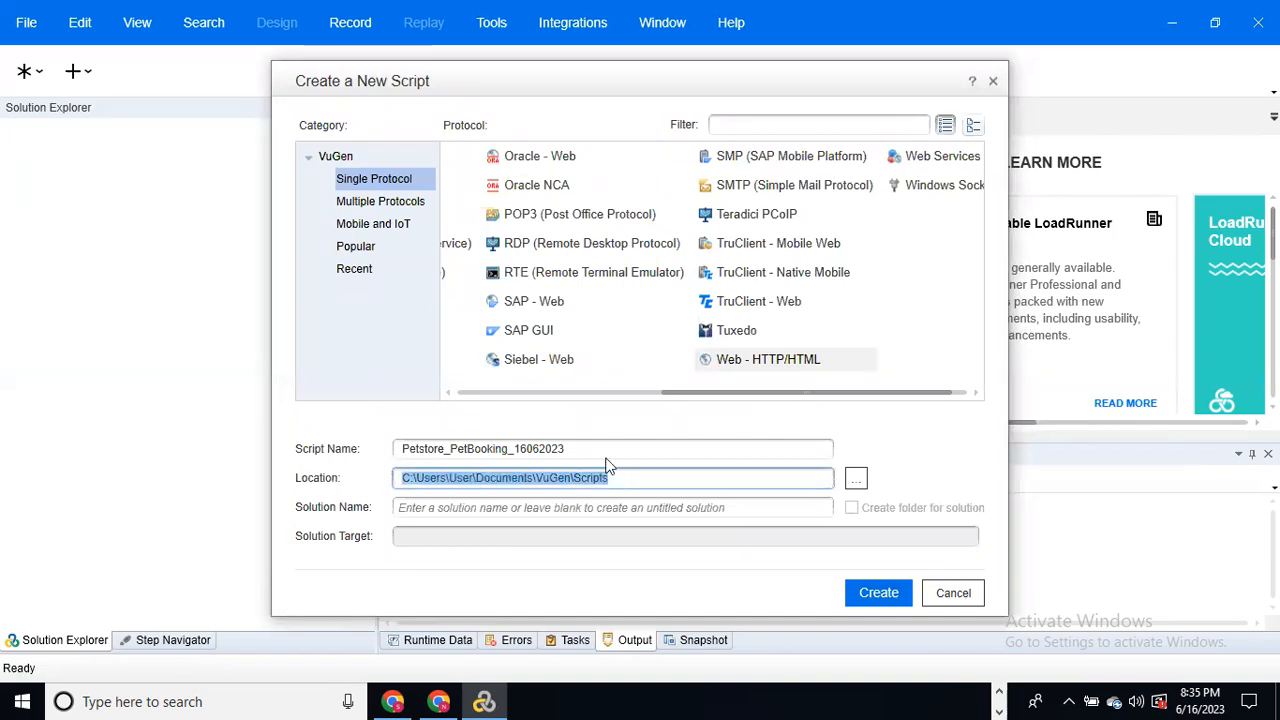
{"action": "left_click", "coordinate": [666, 472]}
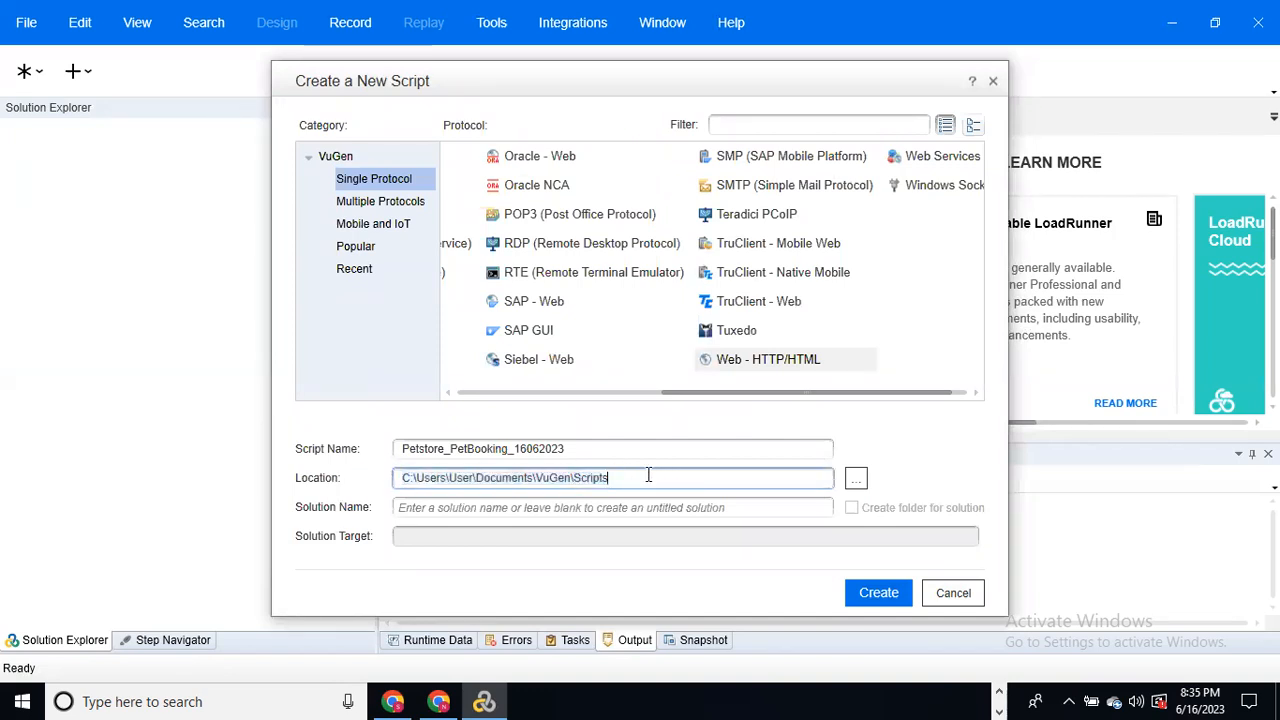
{"action": "left_click", "coordinate": [873, 596]}
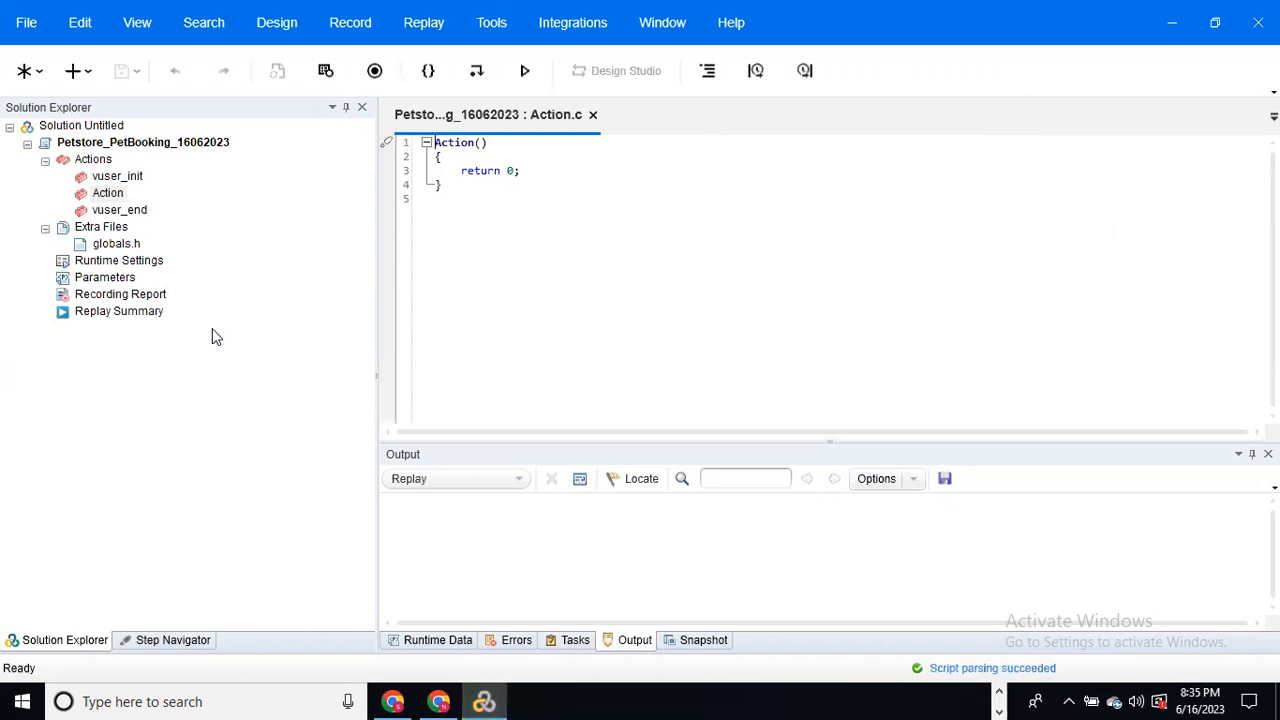
Step: Inspect the empty Action function and start setting up a recording
{"action": "left_click_drag", "start_coordinate": [449, 165], "coordinate": [445, 156]}
{"action": "left_click", "coordinate": [374, 72]}
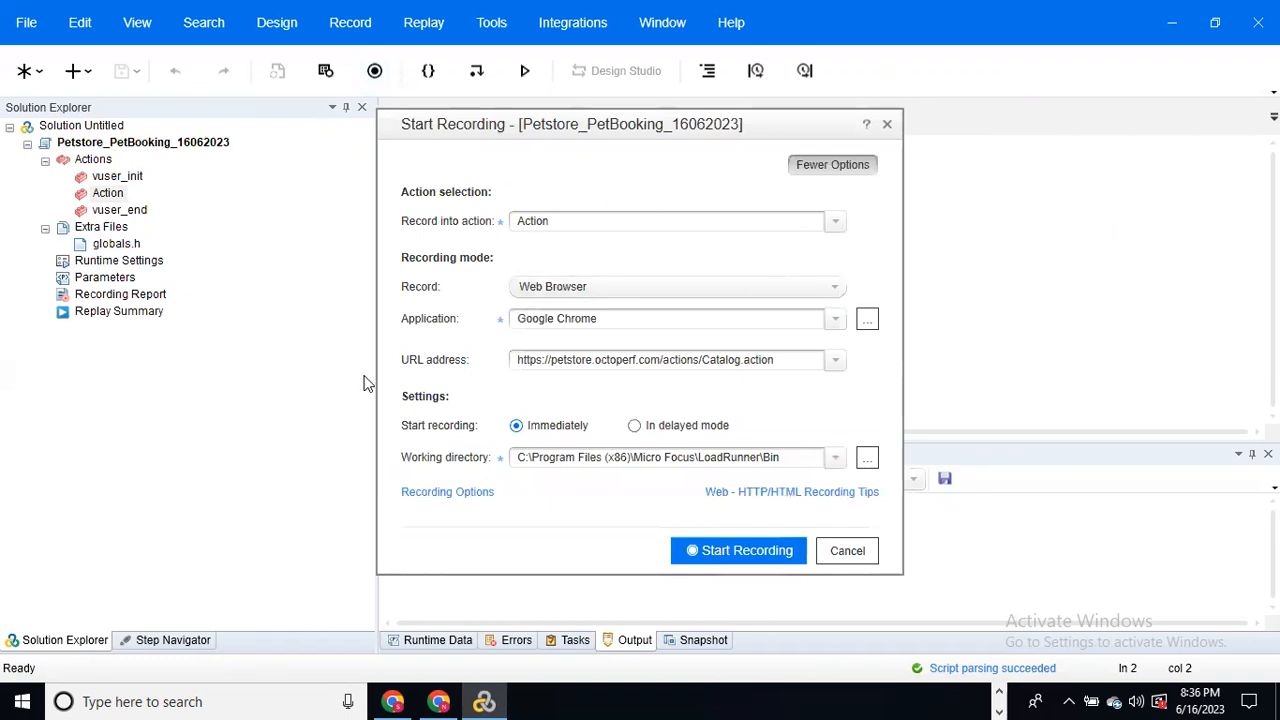
Step: Review the actions available in the Record into action dropdown
{"action": "left_click", "coordinate": [836, 223]}
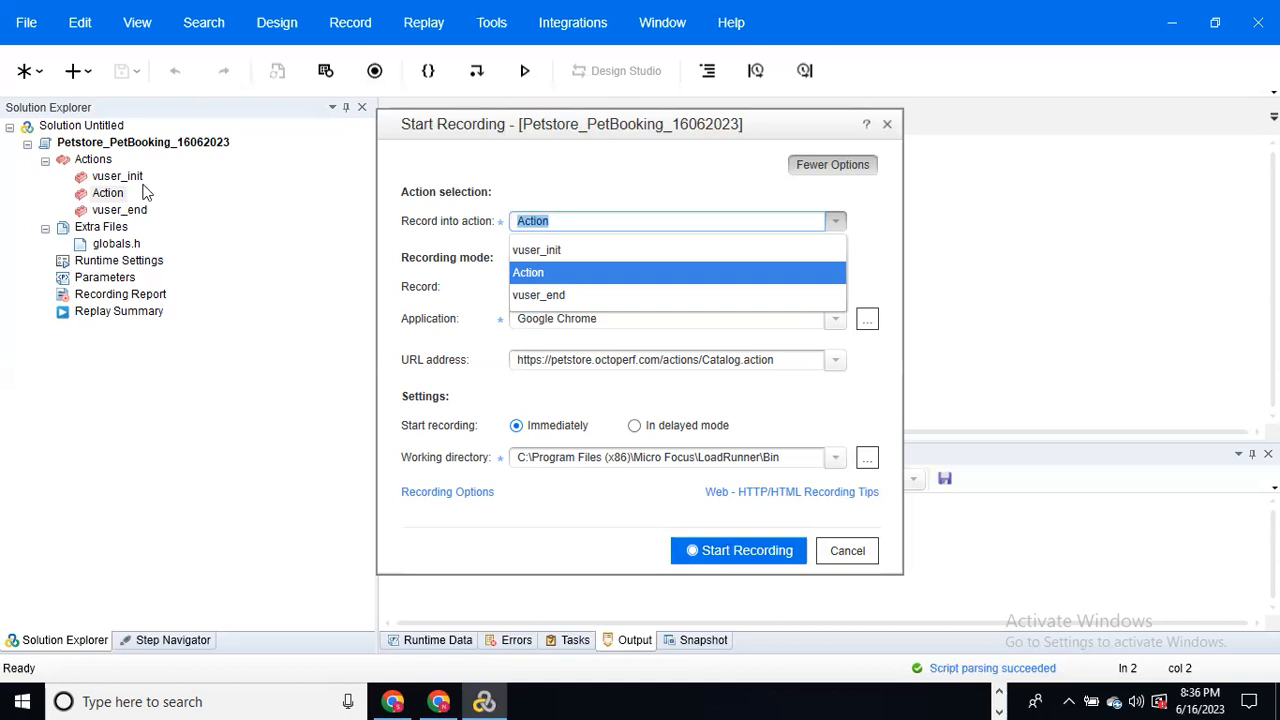
{"action": "left_click", "coordinate": [125, 195]}
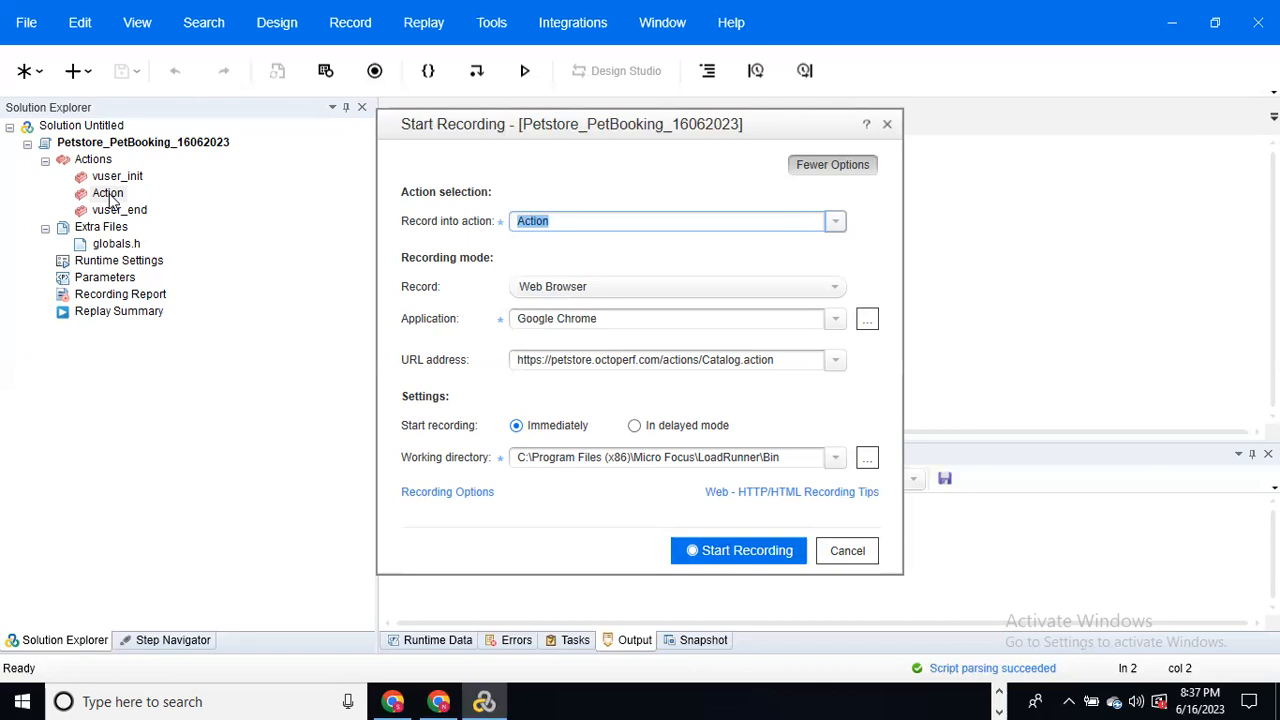
{"action": "left_click", "coordinate": [555, 222]}
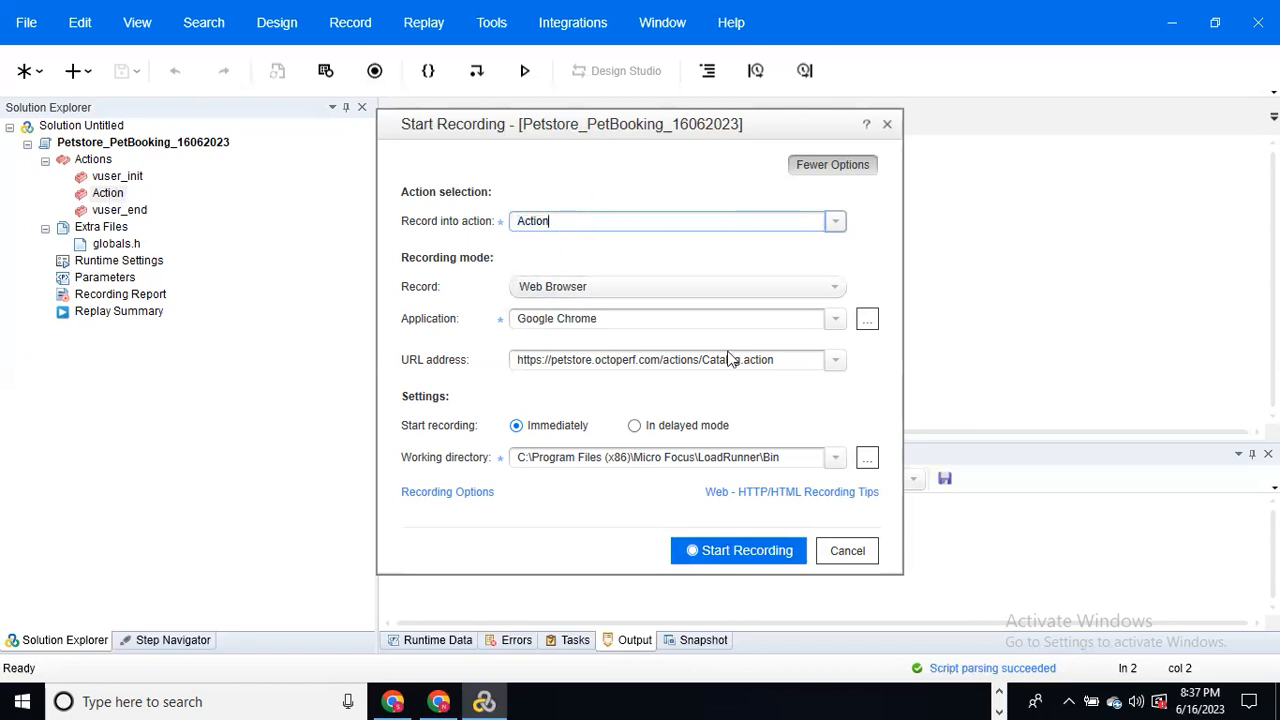
{"action": "left_click", "coordinate": [841, 295]}
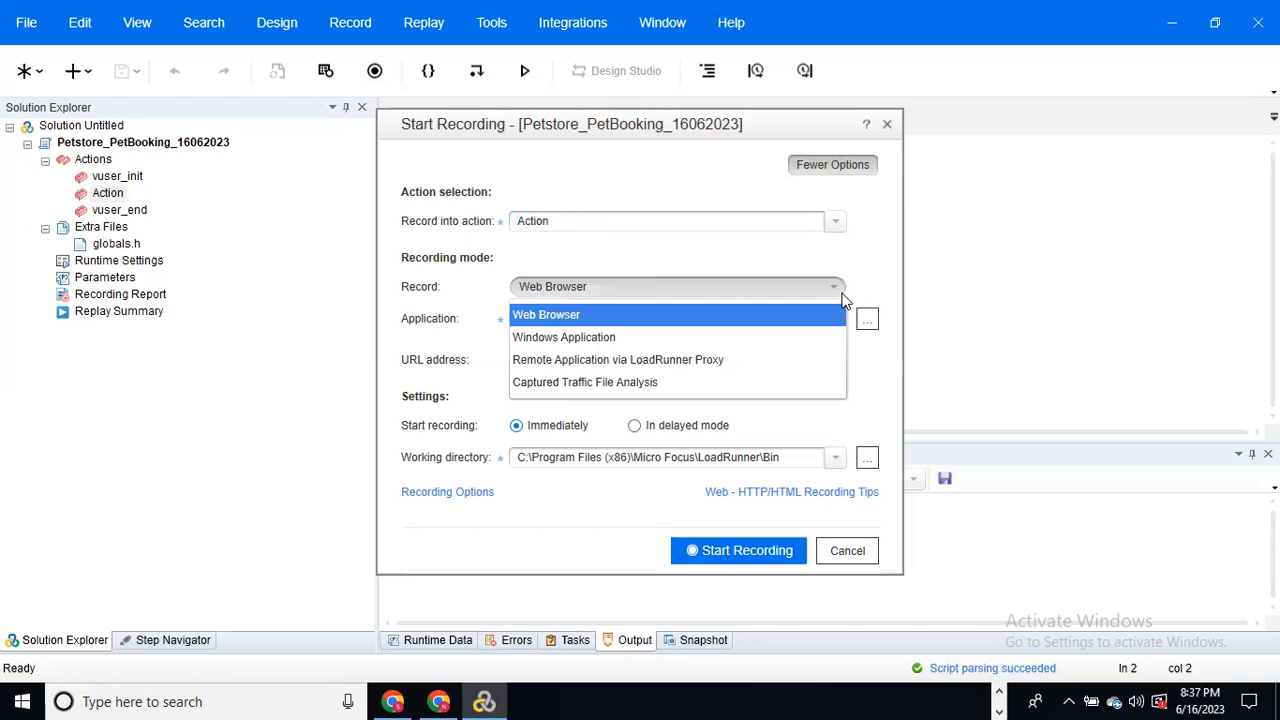
{"action": "left_click", "coordinate": [841, 295]}
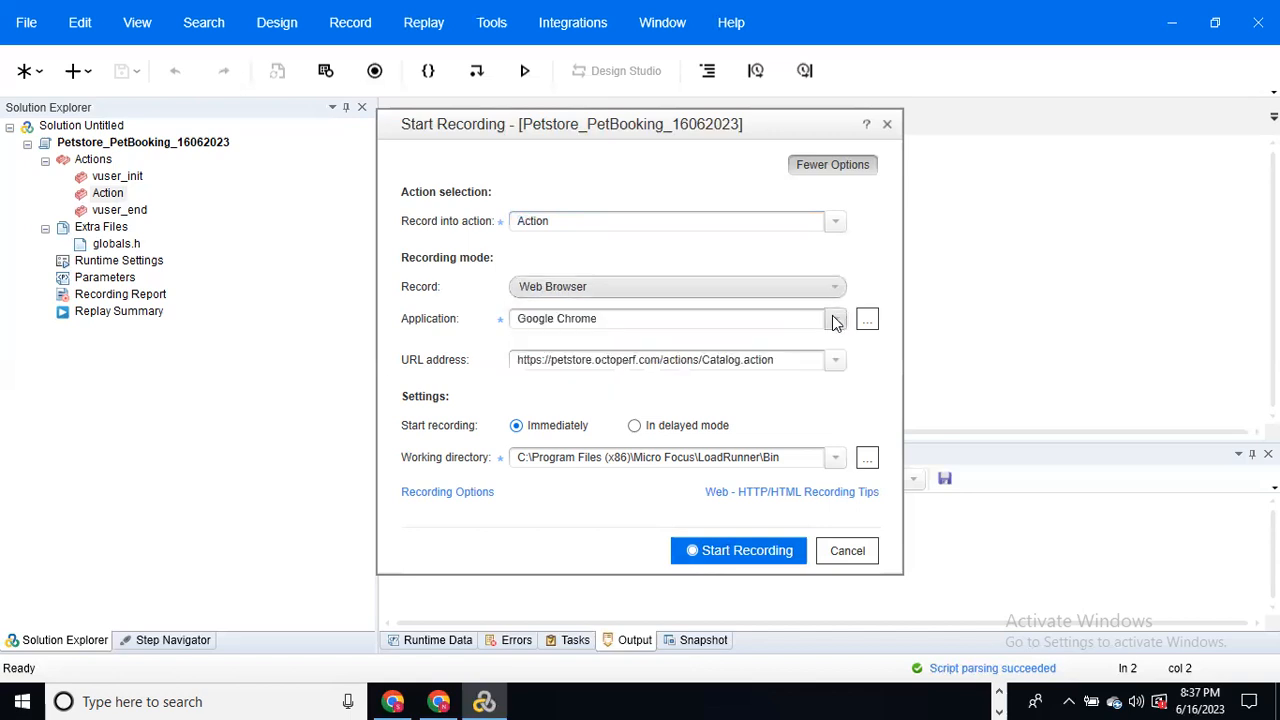
Step: Keep Google Chrome as the recording browser and erase the start URL
{"action": "left_click", "coordinate": [835, 320]}
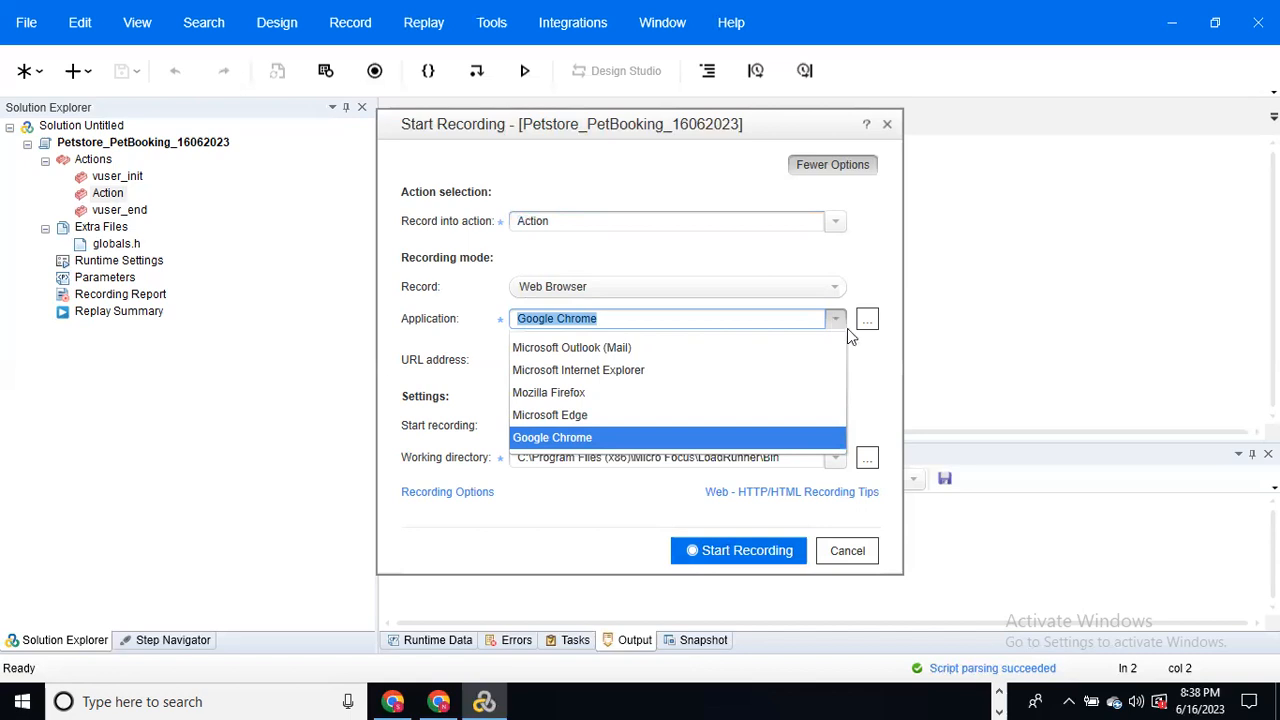
{"action": "left_click", "coordinate": [874, 374]}
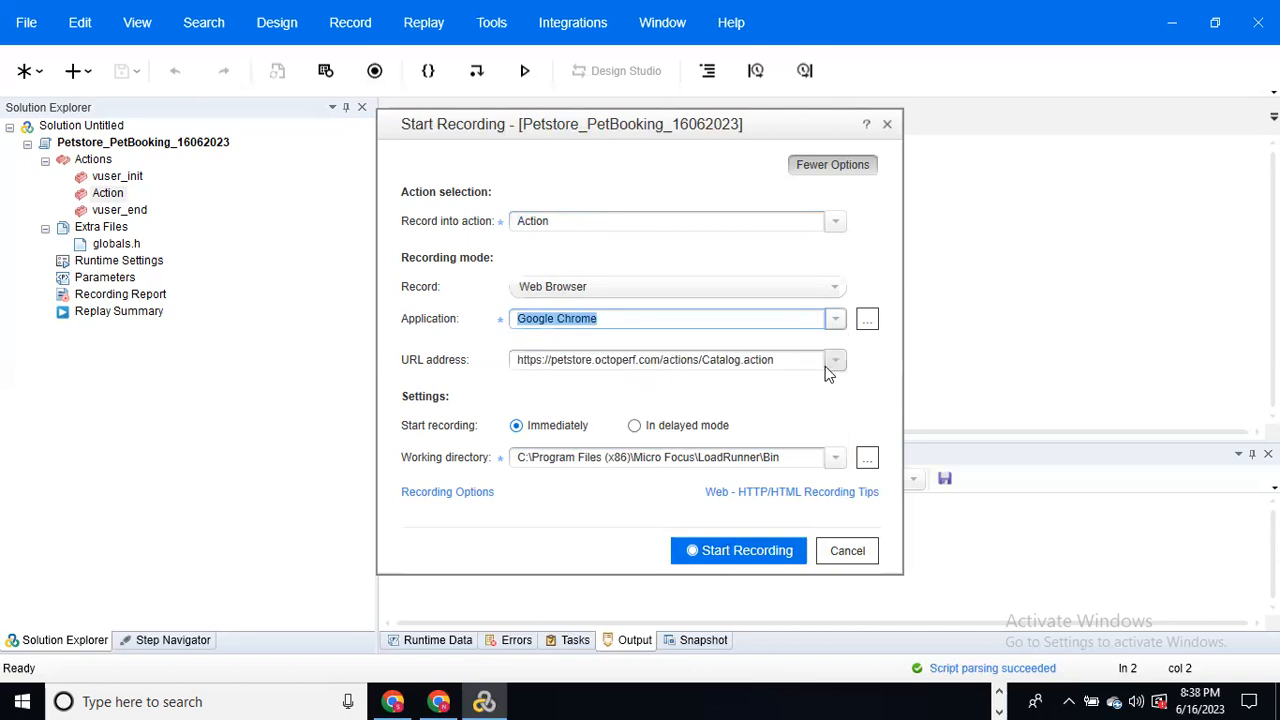
{"action": "left_click", "coordinate": [783, 360]}
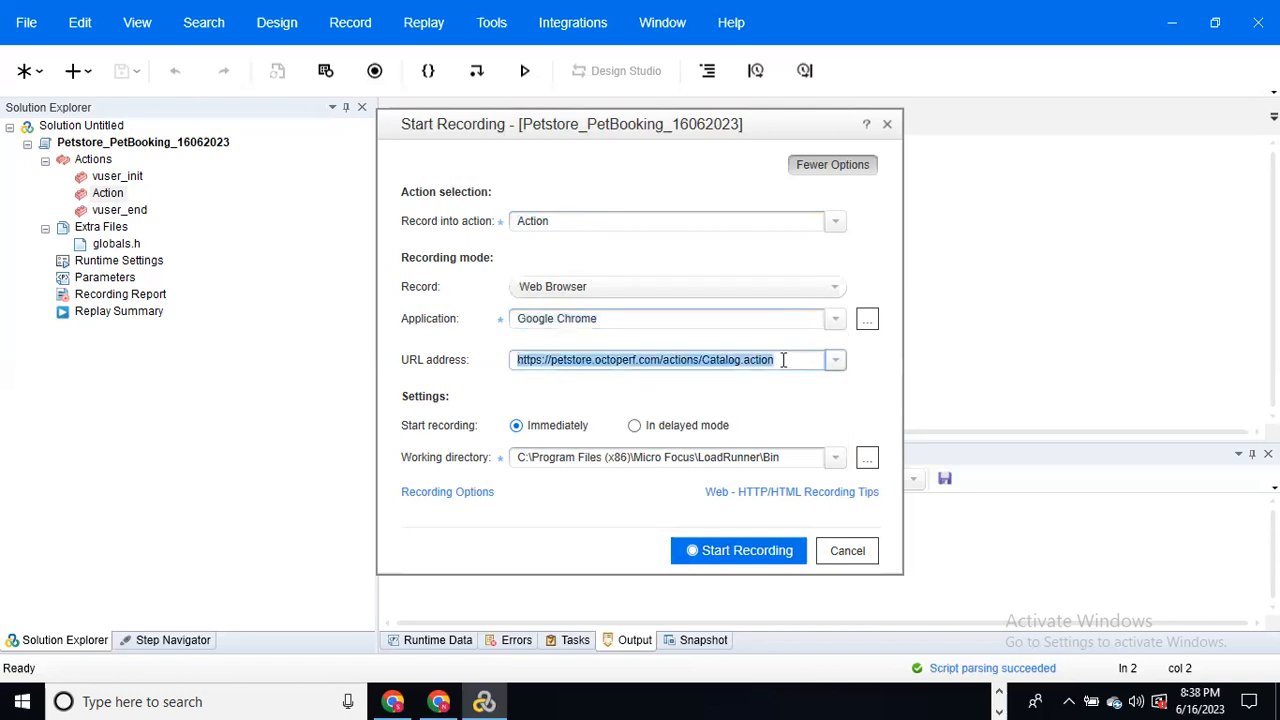
{"action": "key", "text": "BackSpace"}
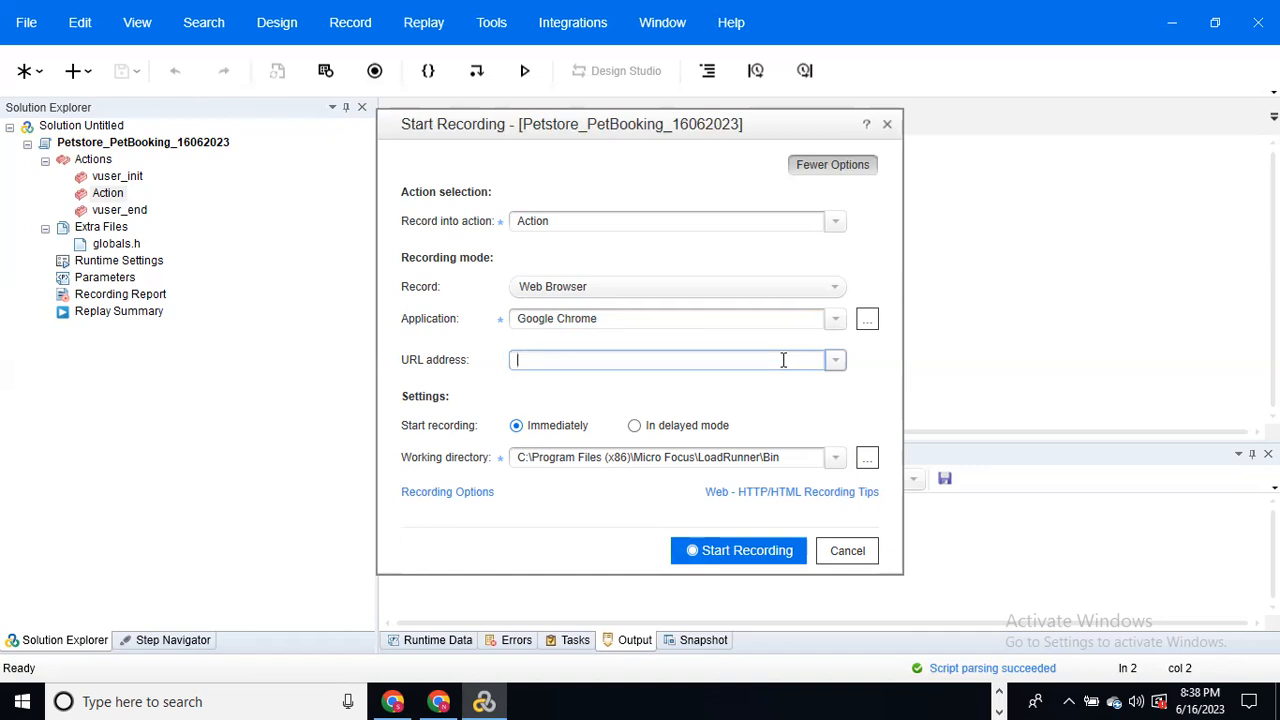
{"action": "type", "text": "www.amazon.in"}
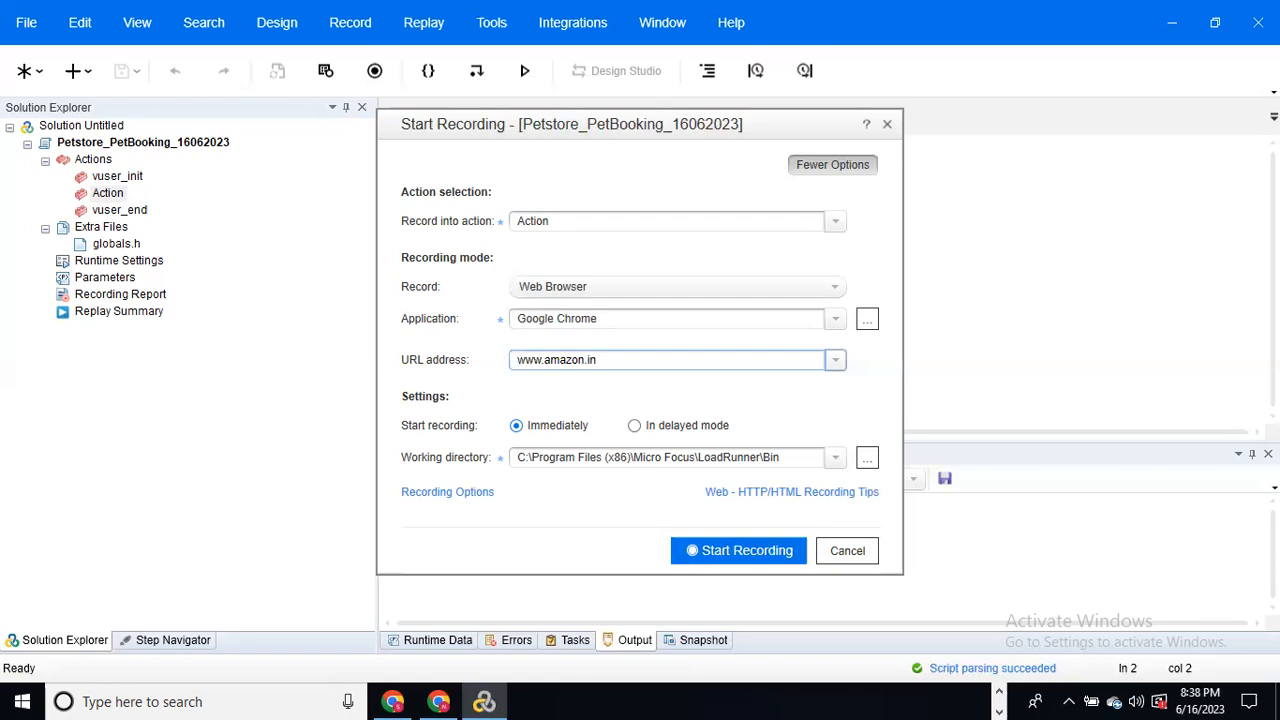
{"action": "key", "text": "BackSpace"}
{"action": "key", "text": "BackSpace"}
{"action": "key", "text": "BackSpace"}
{"action": "key", "text": "BackSpace"}
{"action": "key", "text": "BackSpace"}
{"action": "key", "text": "BackSpace"}
{"action": "key", "text": "BackSpace"}
{"action": "key", "text": "BackSpace"}
{"action": "key", "text": "BackSpace"}
{"action": "key", "text": "BackSpace"}
{"action": "key", "text": "BackSpace"}
{"action": "key", "text": "BackSpace"}
{"action": "key", "text": "BackSpace"}
{"action": "left_click", "coordinate": [440, 701]}
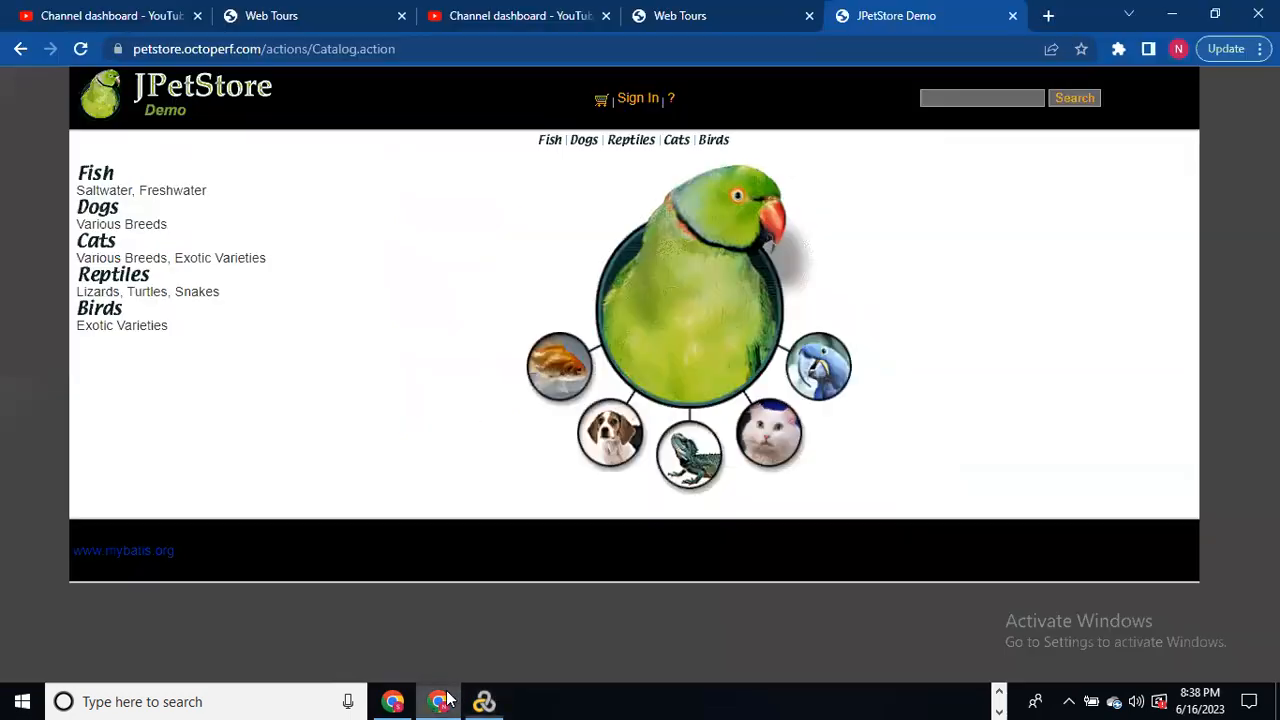
{"action": "left_click", "coordinate": [425, 49]}
{"action": "key", "text": "ctrl+c"}
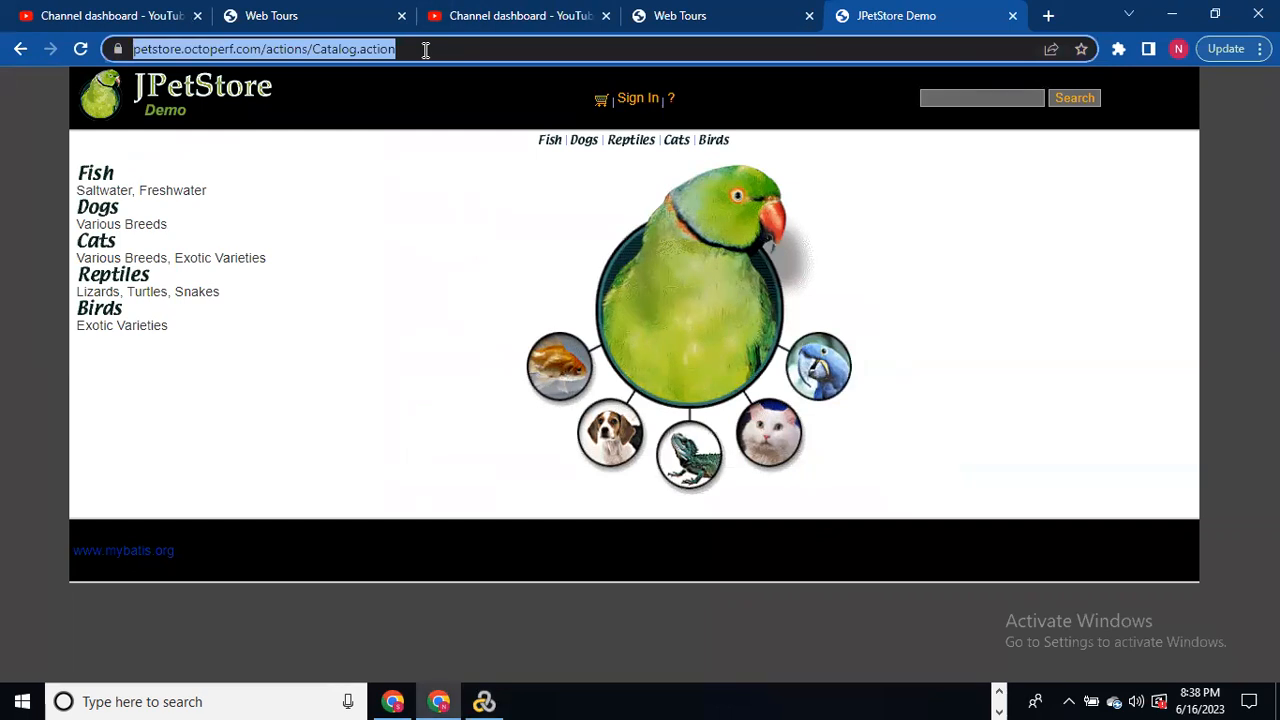
{"action": "key", "text": "alt+Tab"}
{"action": "left_click", "coordinate": [539, 362]}
{"action": "key", "text": "ctrl+v"}
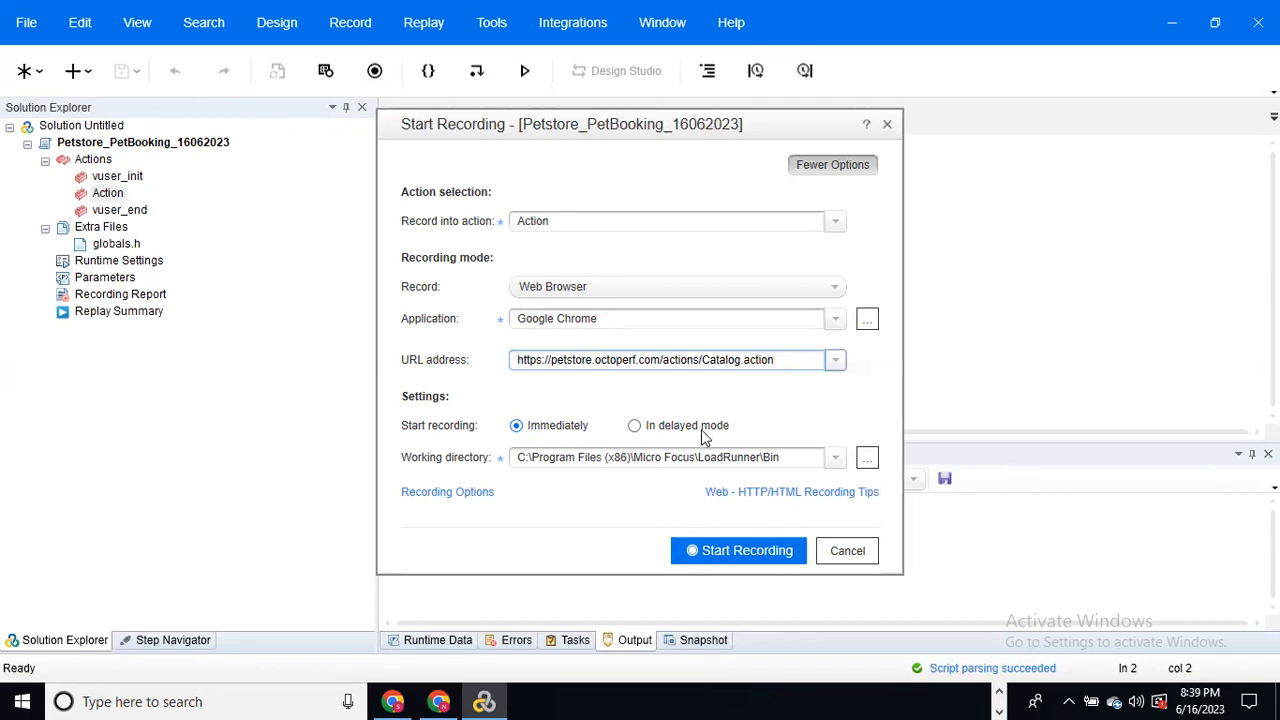
{"action": "left_click", "coordinate": [637, 428]}
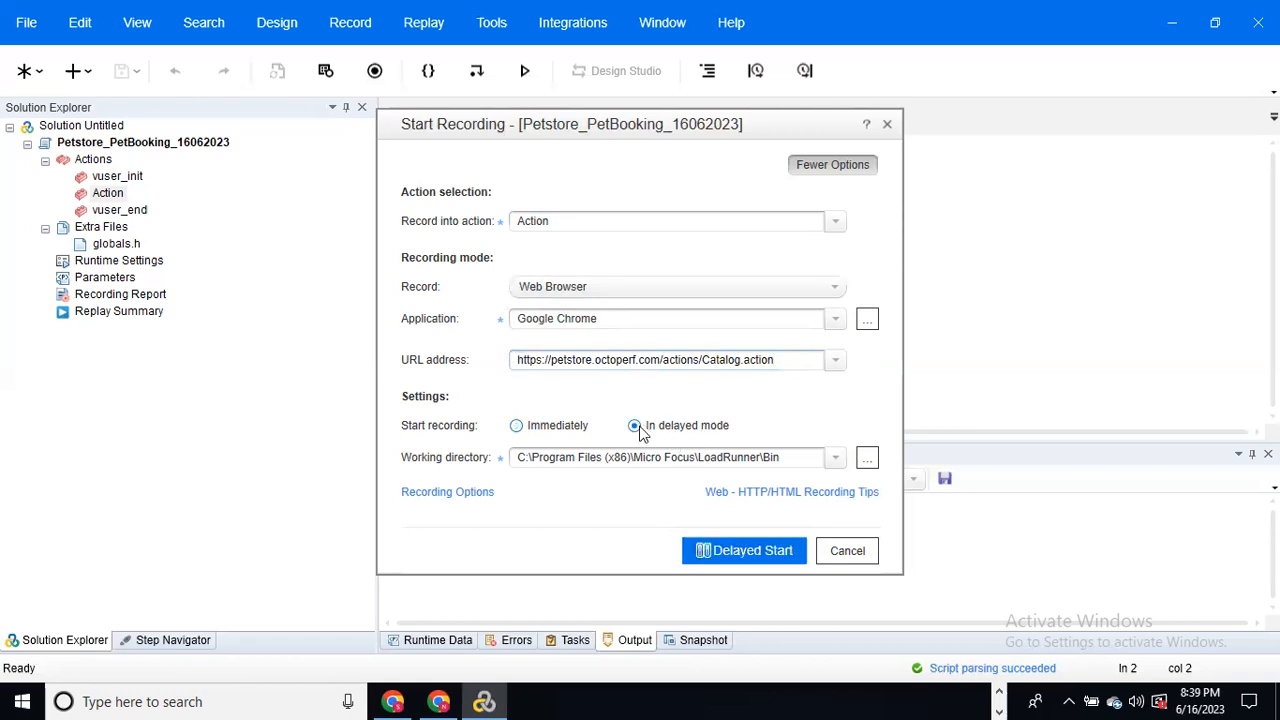
{"action": "left_click", "coordinate": [517, 427]}
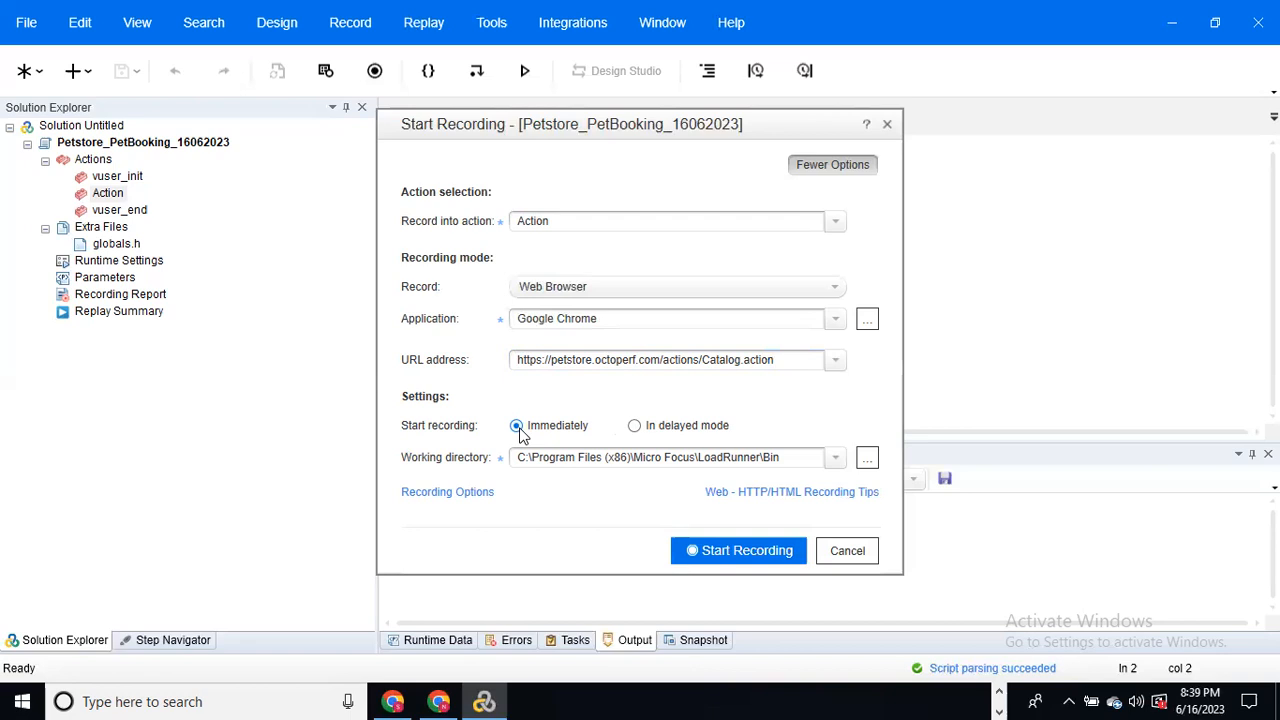
Step: Open Recording Options at the Network Mapping and Filtering page
{"action": "left_click", "coordinate": [460, 497]}
{"action": "left_click", "coordinate": [459, 491]}
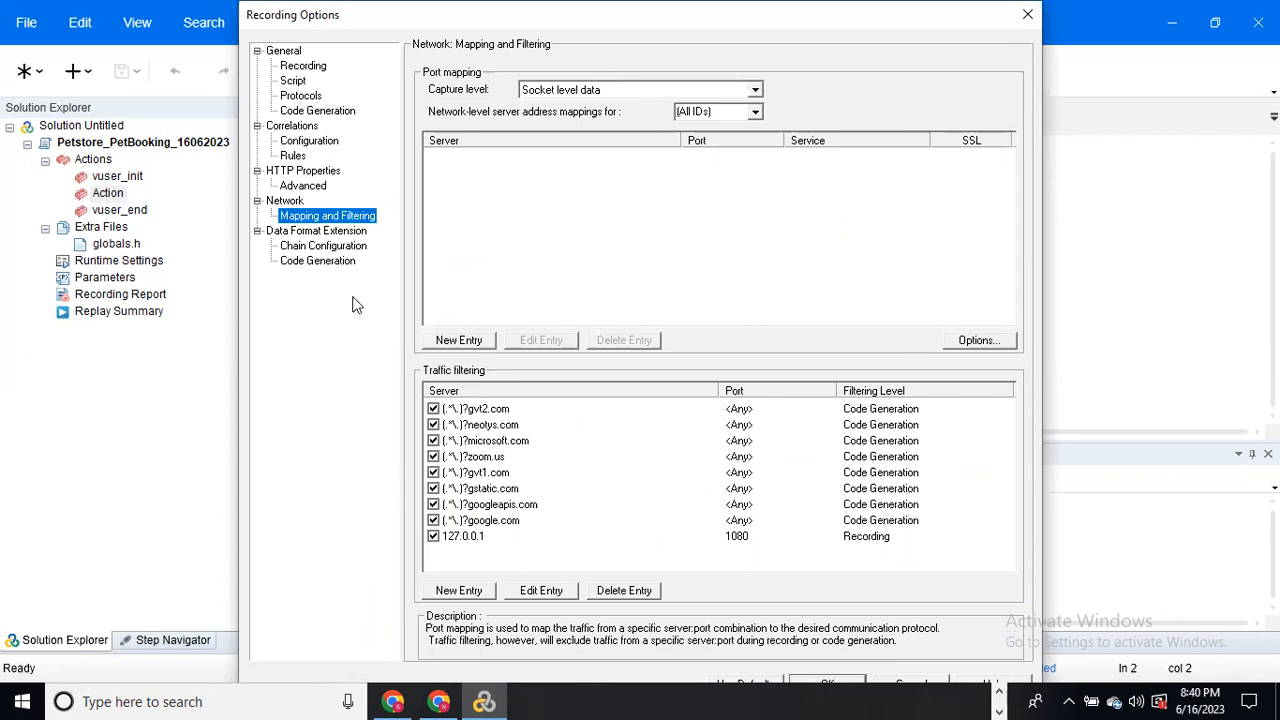
Step: Show the General > Recording page, where HTML-based script is selected
{"action": "left_click", "coordinate": [311, 70]}
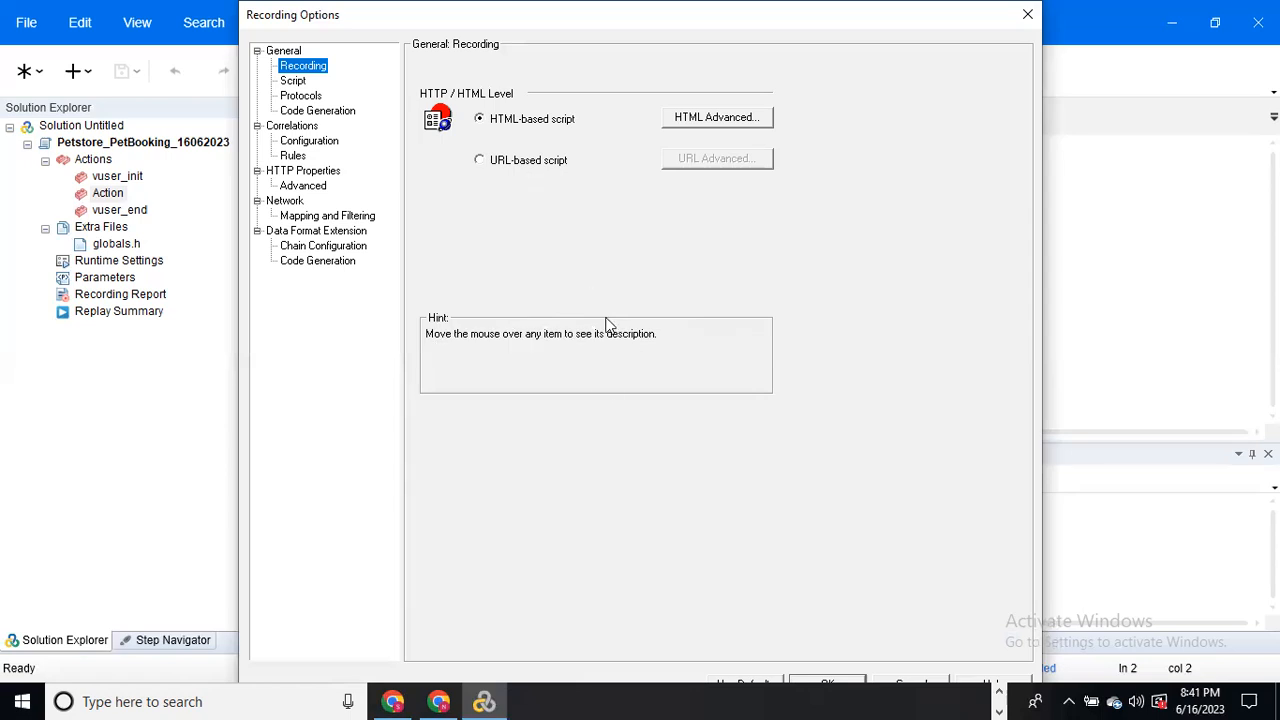
Step: Browse to the Fish category in JPetStore, then bring up VuGen's Advanced HTML settings
{"action": "left_click", "coordinate": [448, 700]}
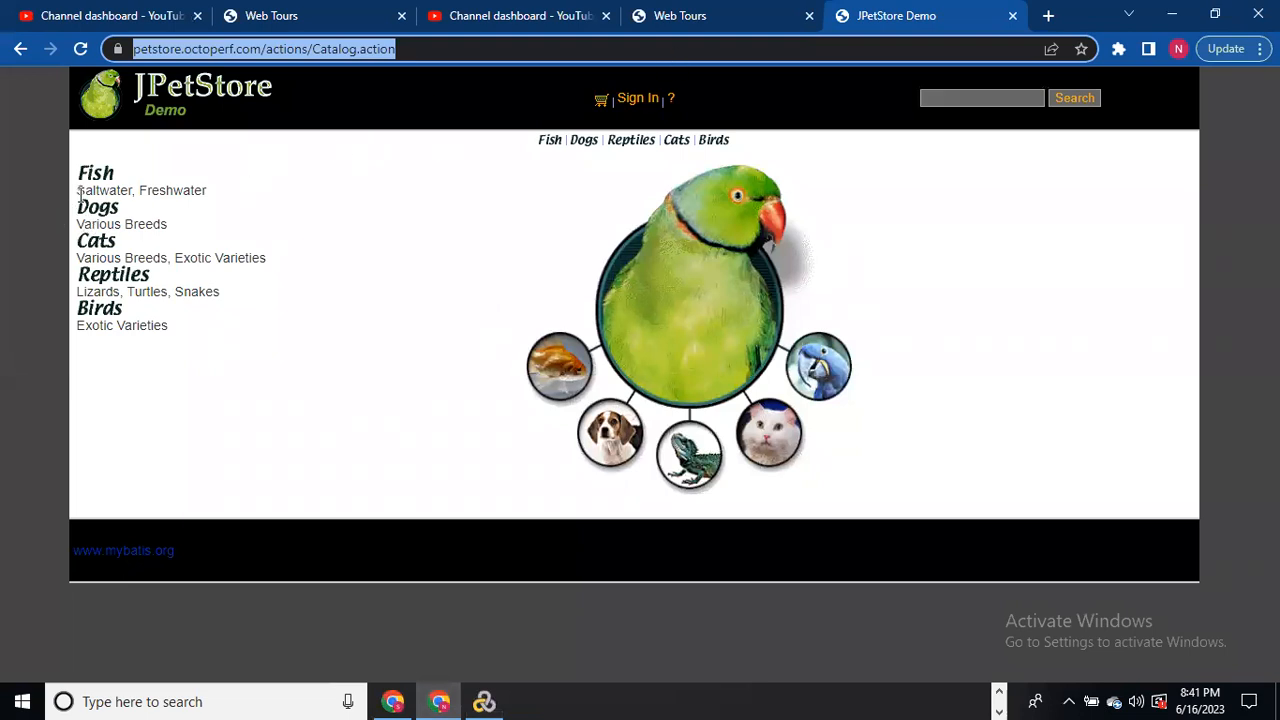
{"action": "left_click", "coordinate": [97, 177]}
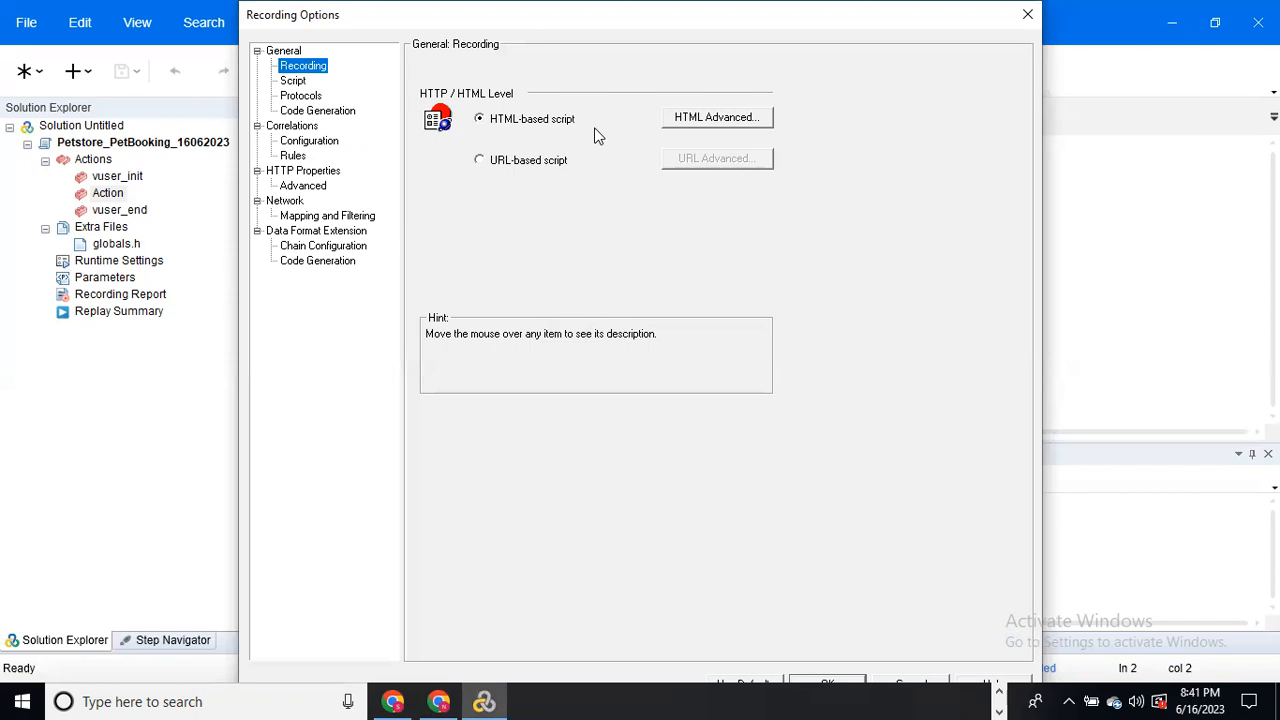
{"action": "left_click", "coordinate": [706, 122]}
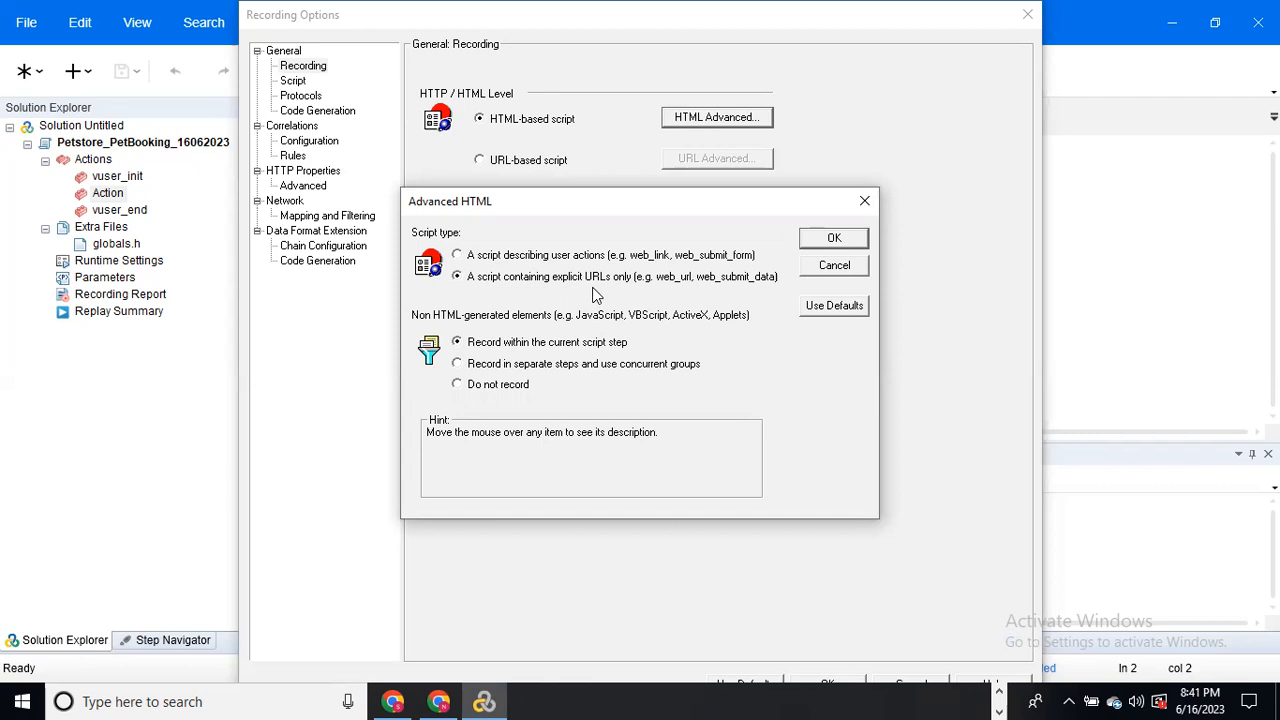
Step: Read each Advanced HTML option's hint and accept the dialog, keeping the explicit-URLs-only script type
{"action": "mouse_move", "coordinate": [484, 278]}
{"action": "mouse_move", "coordinate": [736, 288]}
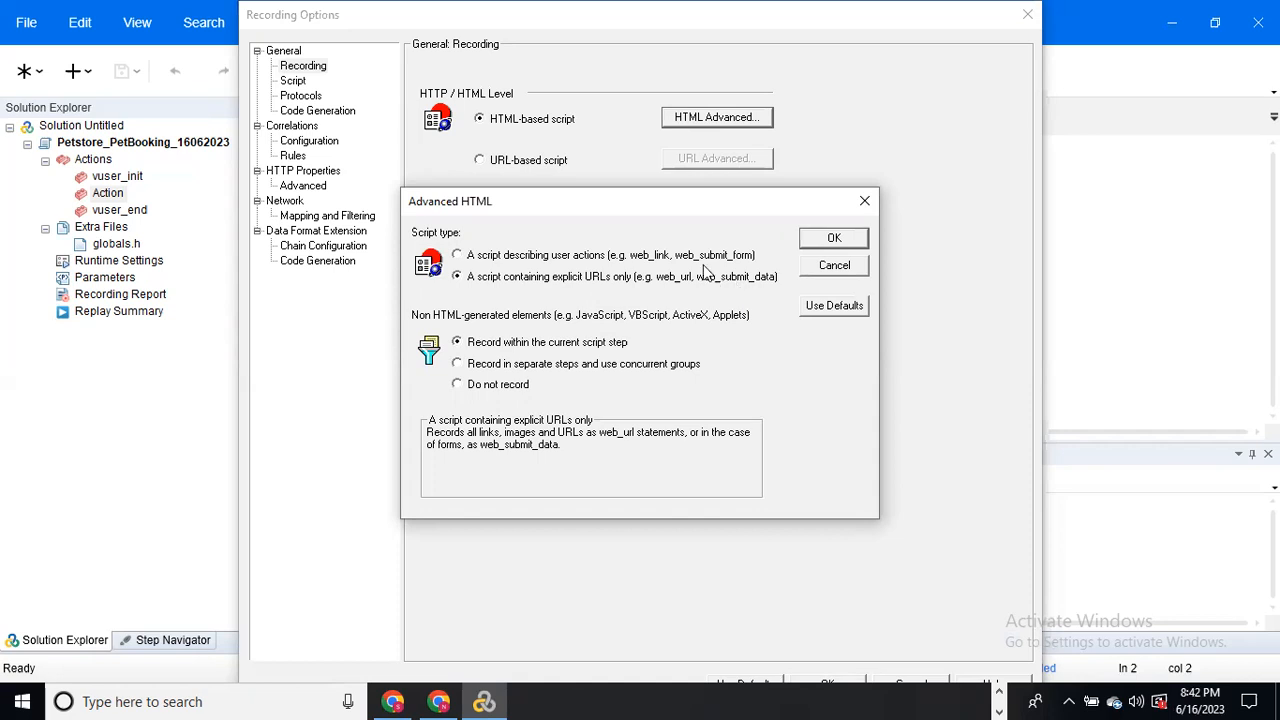
{"action": "mouse_move", "coordinate": [662, 266]}
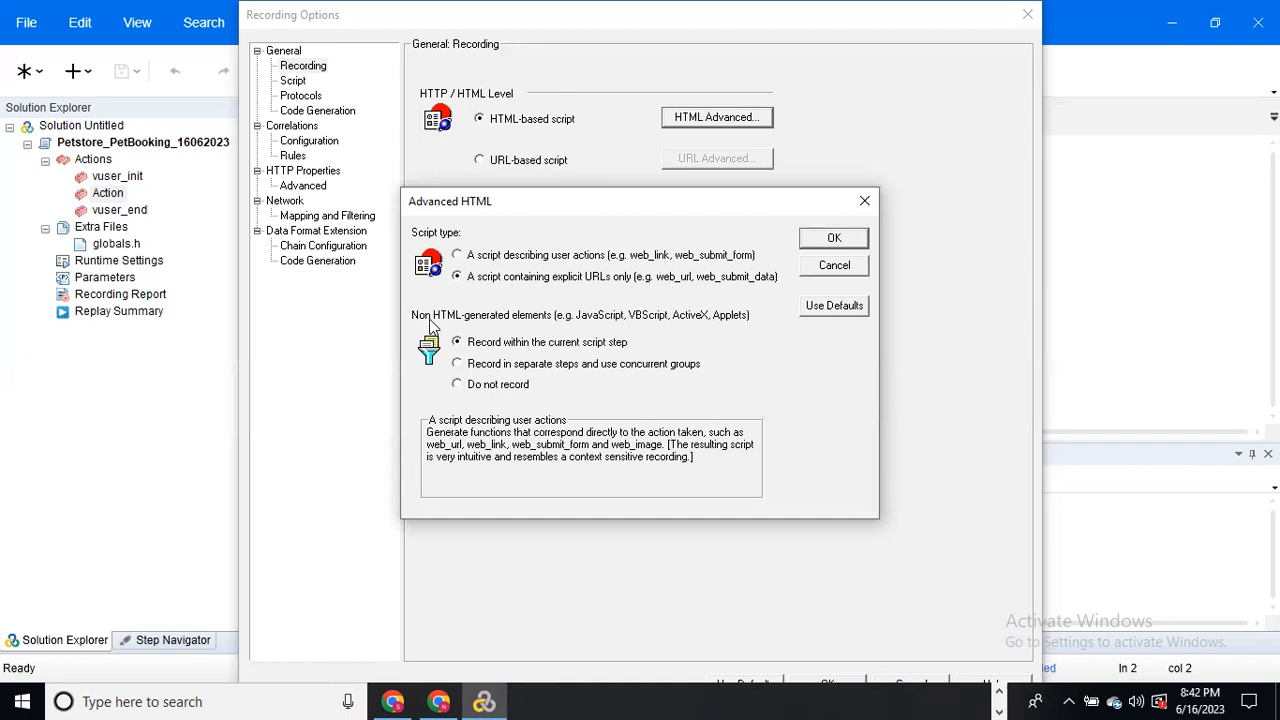
{"action": "mouse_move", "coordinate": [508, 397]}
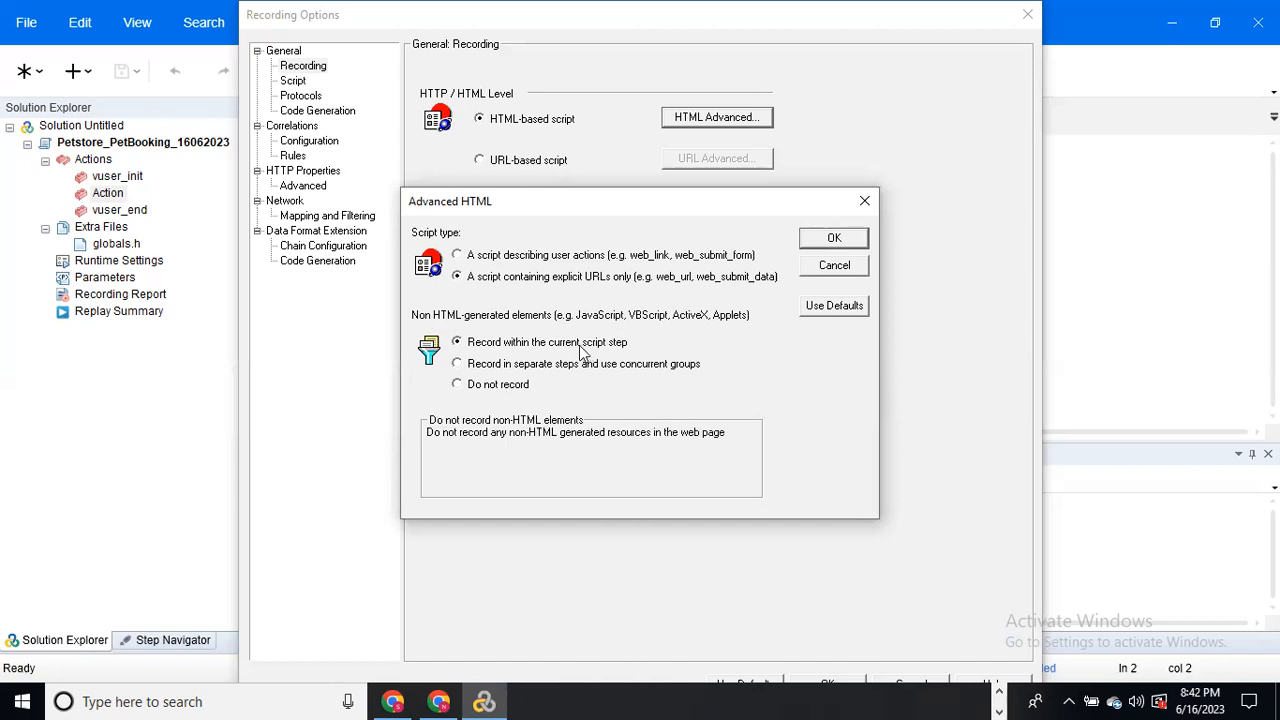
{"action": "mouse_move", "coordinate": [514, 348]}
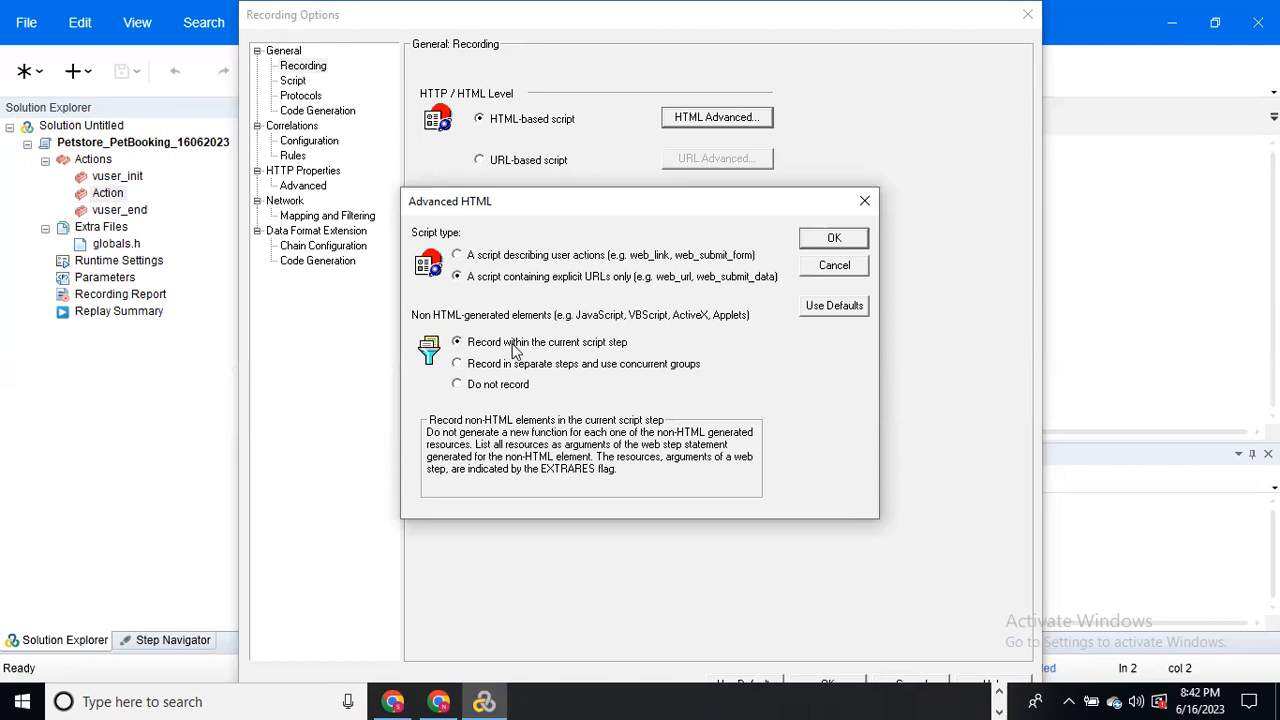
{"action": "mouse_move", "coordinate": [553, 285]}
{"action": "left_click", "coordinate": [821, 242]}
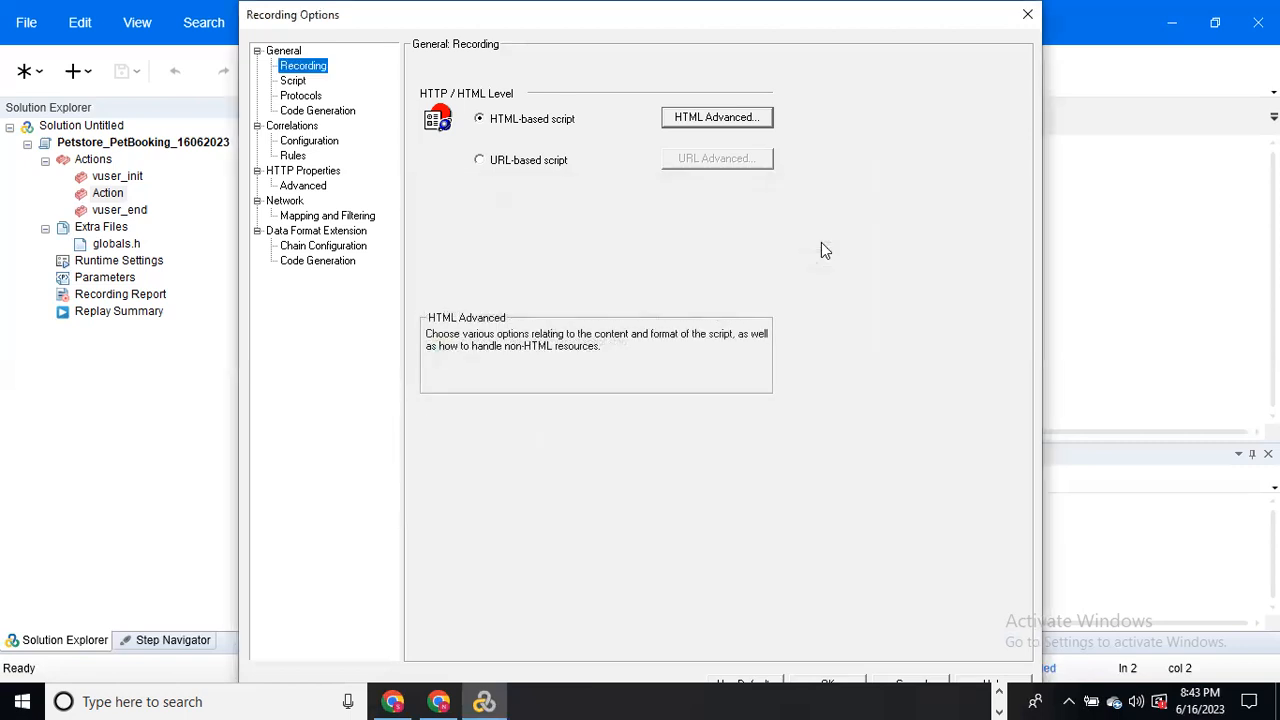
Step: Review the General Script page, then the Protocols page showing only Web - HTTP/HTML active
{"action": "left_click", "coordinate": [295, 82]}
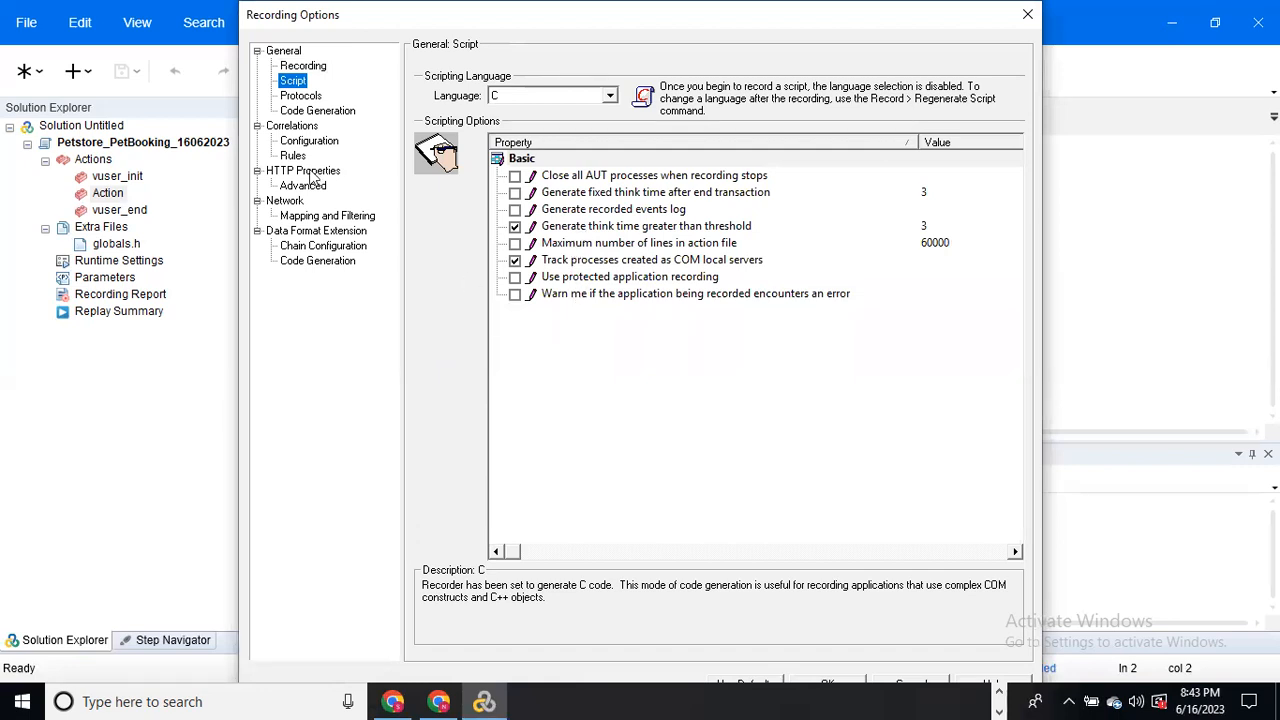
{"action": "left_click", "coordinate": [301, 97]}
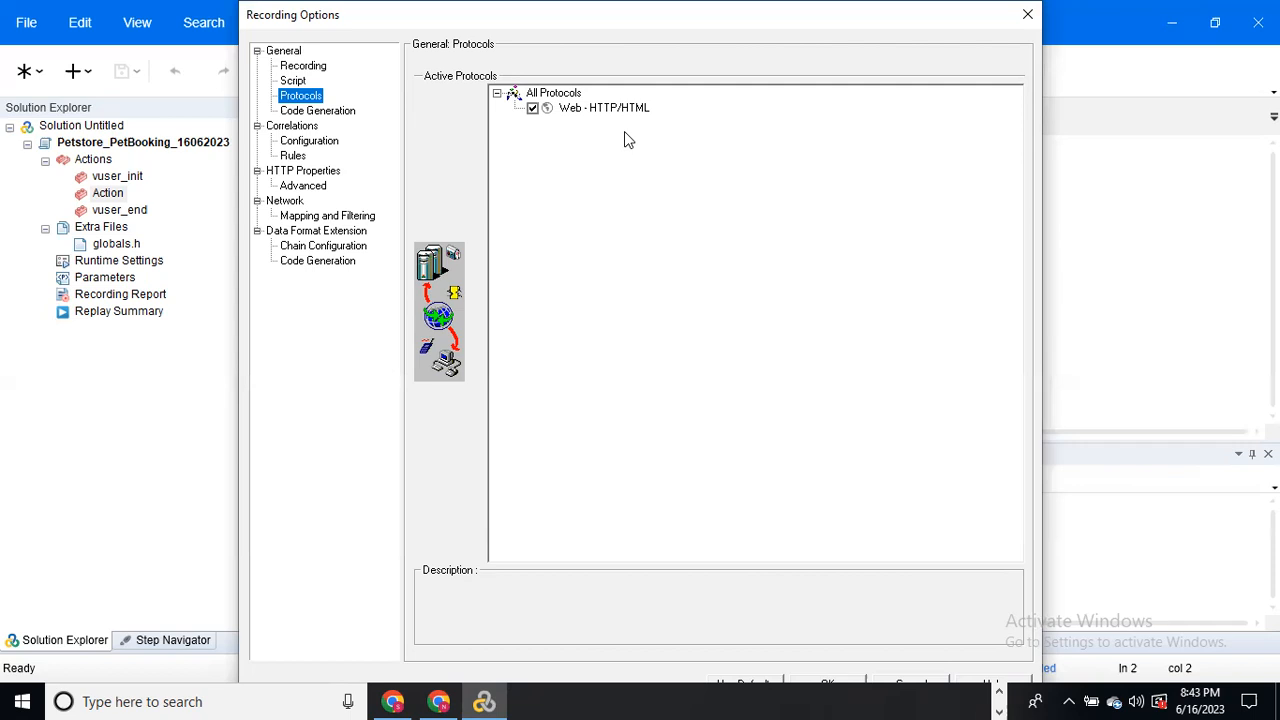
Step: Check HTTP Properties Advanced, then Network Mapping and Filtering with Socket level data capture
{"action": "left_click", "coordinate": [312, 187]}
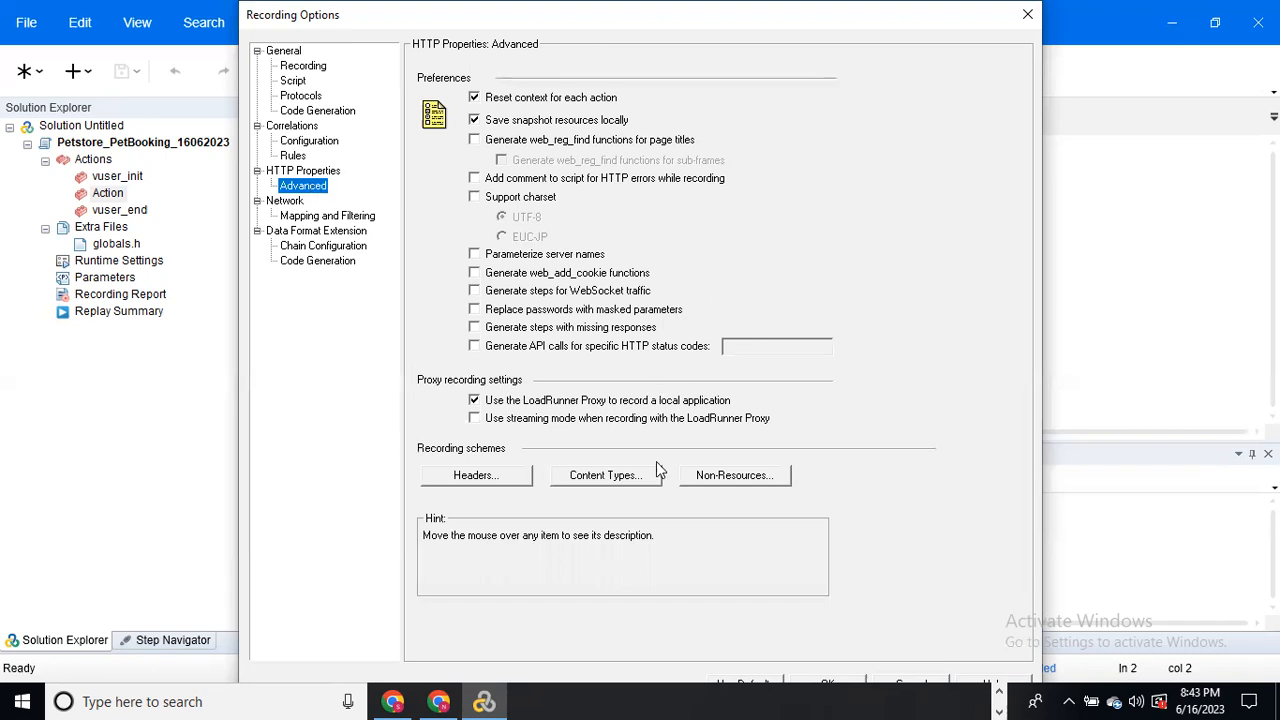
{"action": "left_click", "coordinate": [330, 219]}
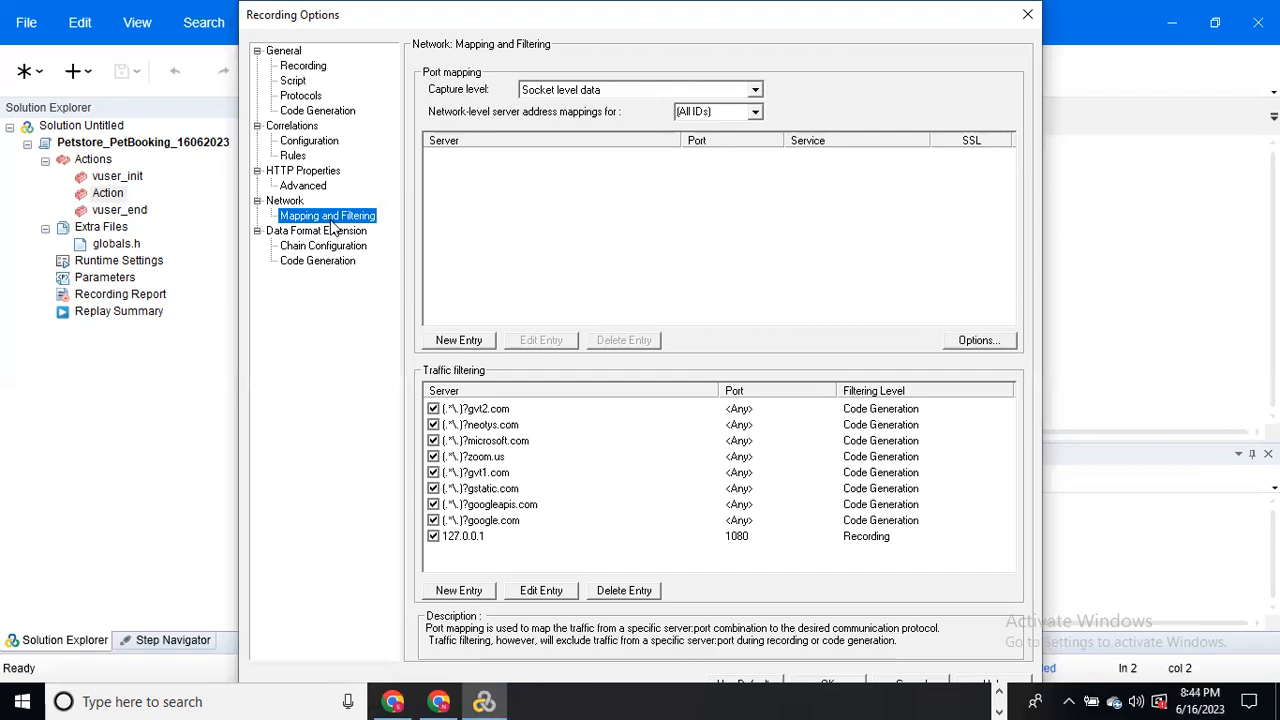
{"action": "left_click", "coordinate": [755, 90]}
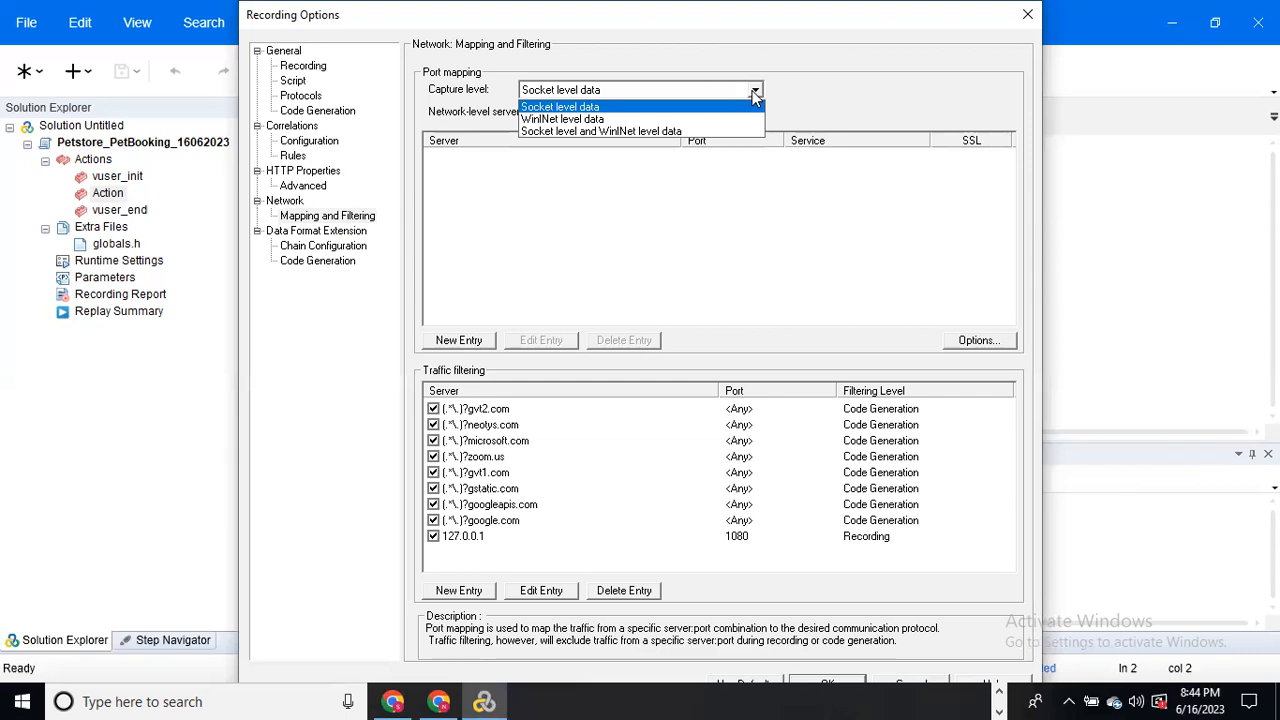
{"action": "key", "text": "Escape"}
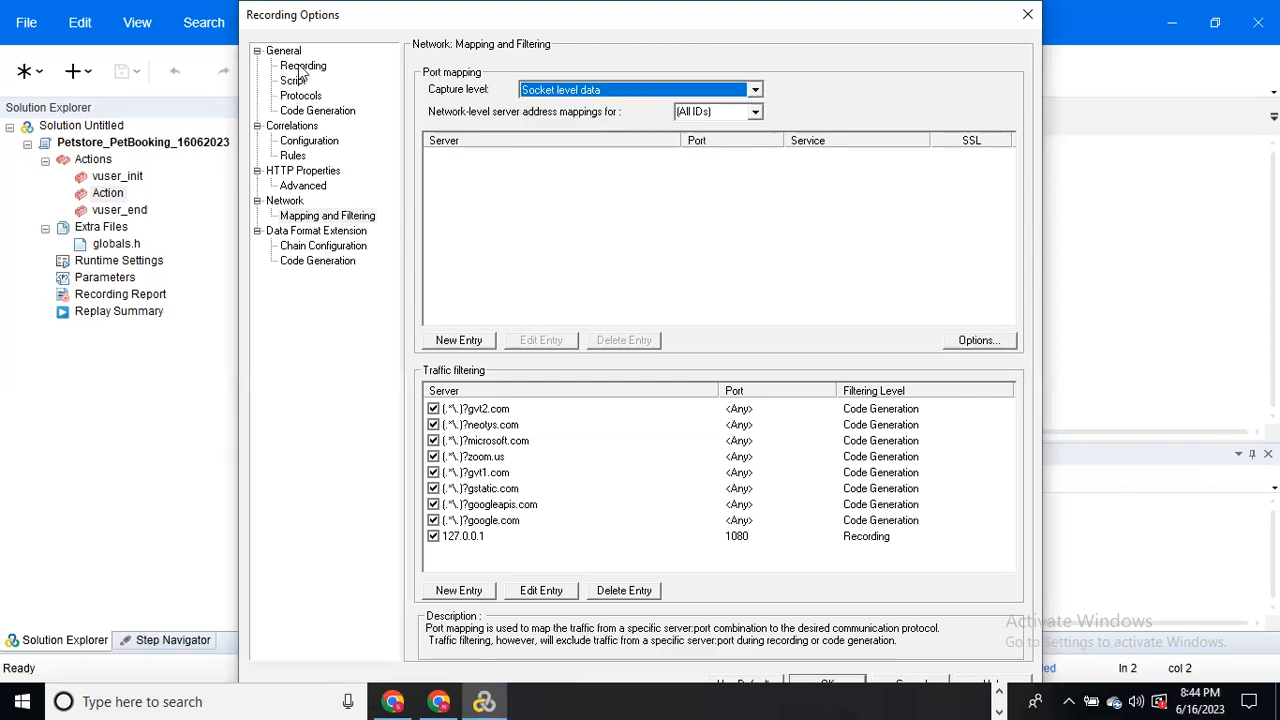
{"action": "left_click", "coordinate": [300, 67]}
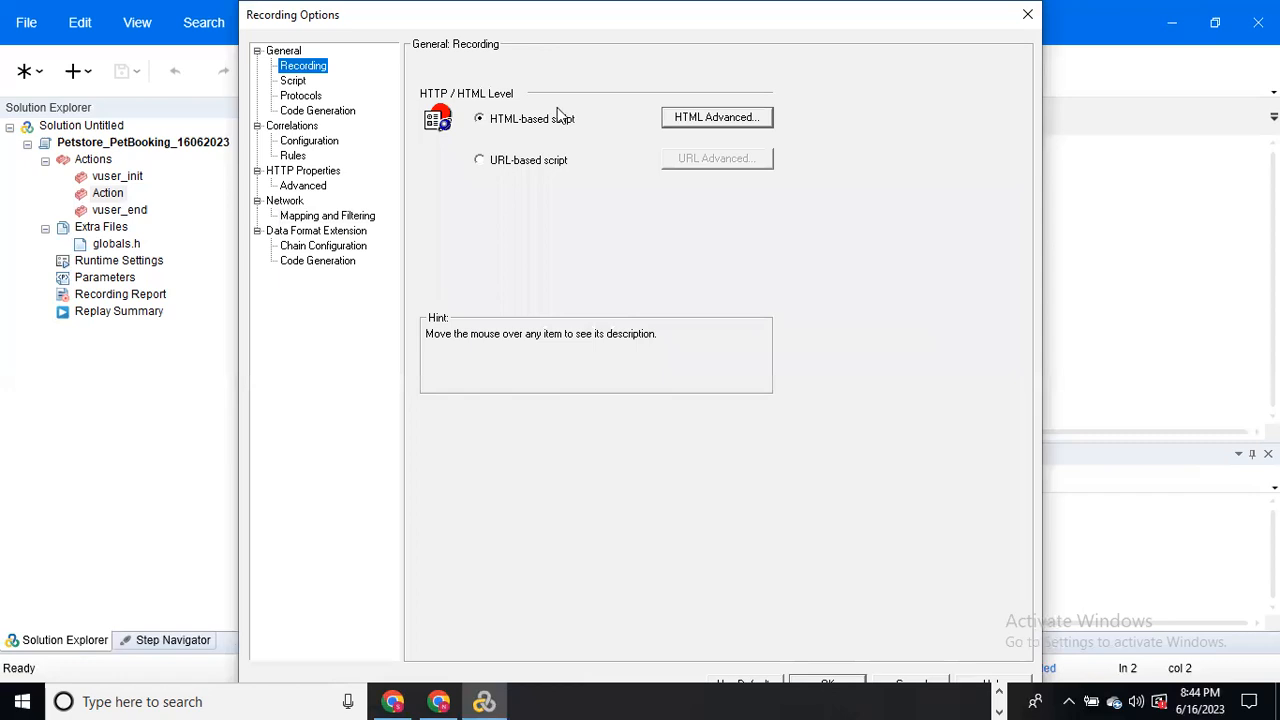
{"action": "left_click", "coordinate": [695, 125]}
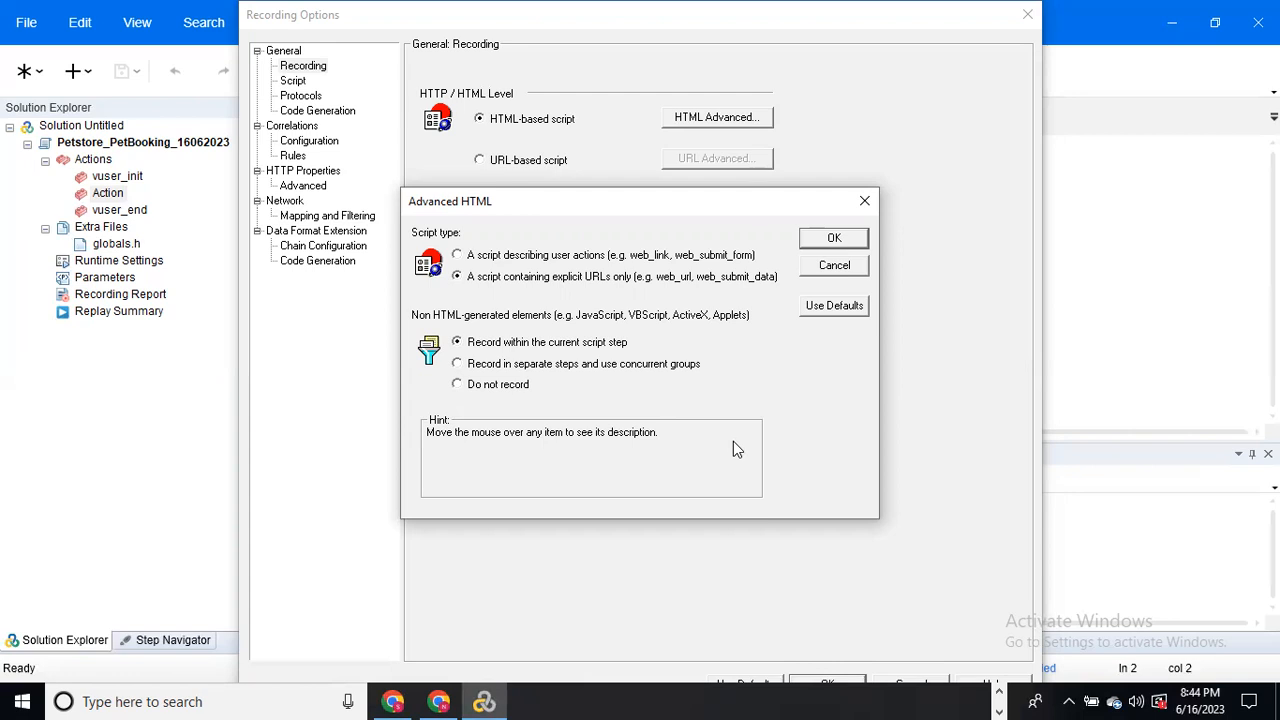
{"action": "left_click", "coordinate": [865, 202]}
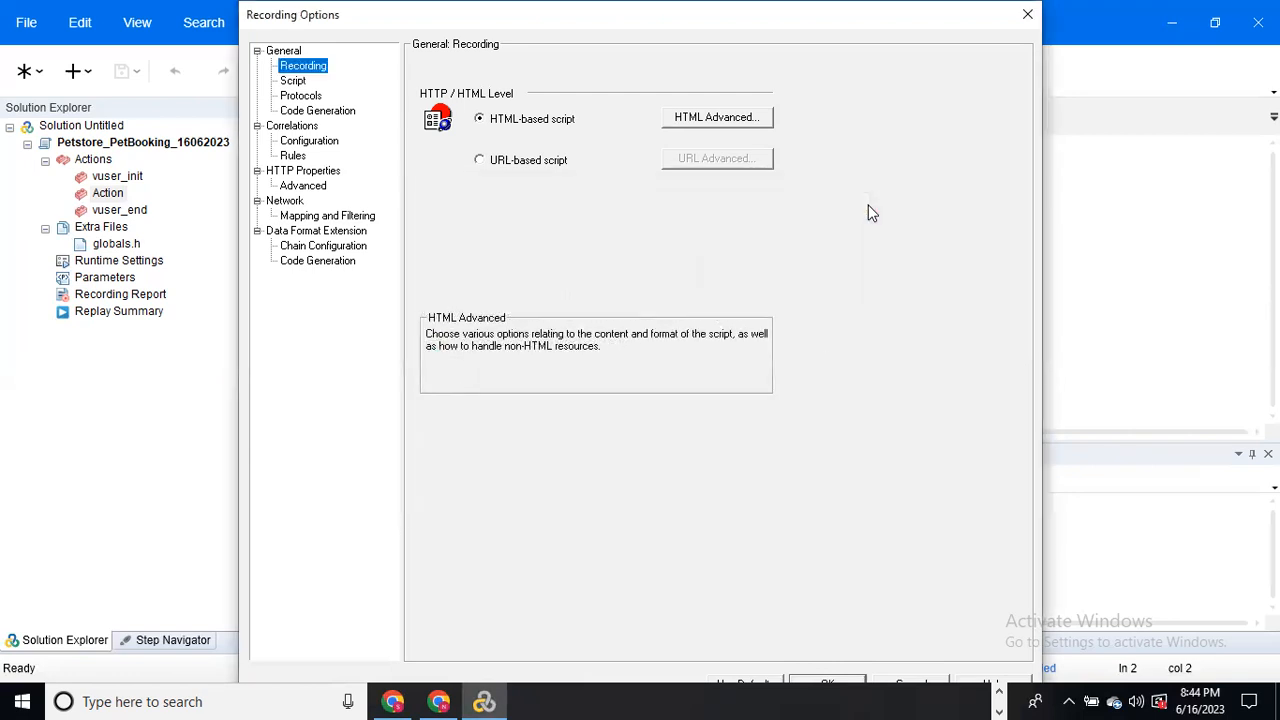
{"action": "left_click", "coordinate": [328, 215]}
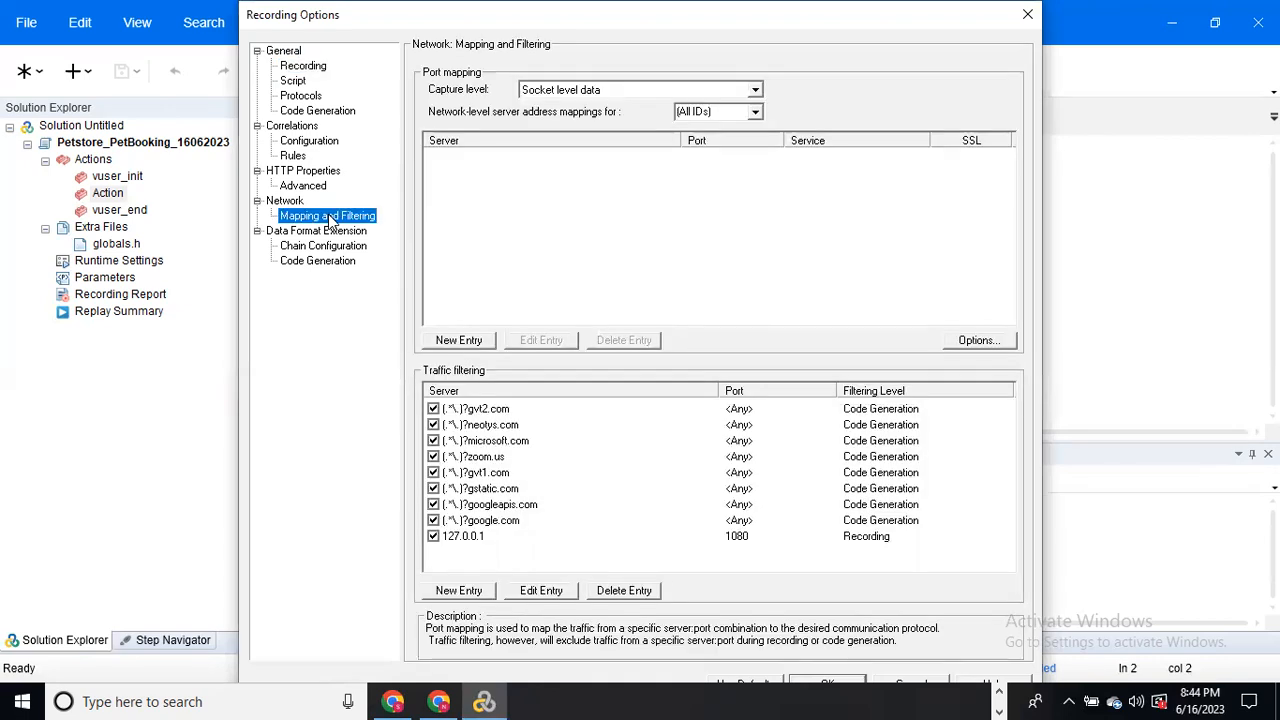
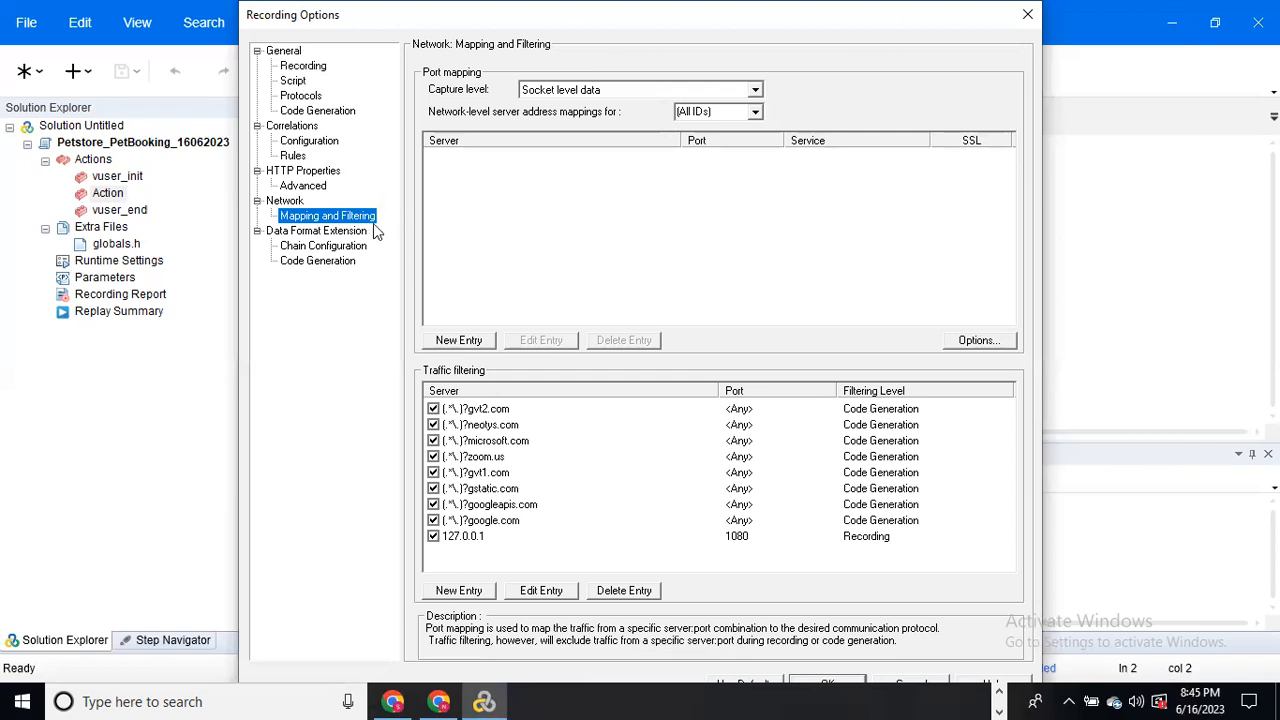
Step: Try the WinINet and combined capture levels, then return capture to Socket level data
{"action": "left_click", "coordinate": [755, 92]}
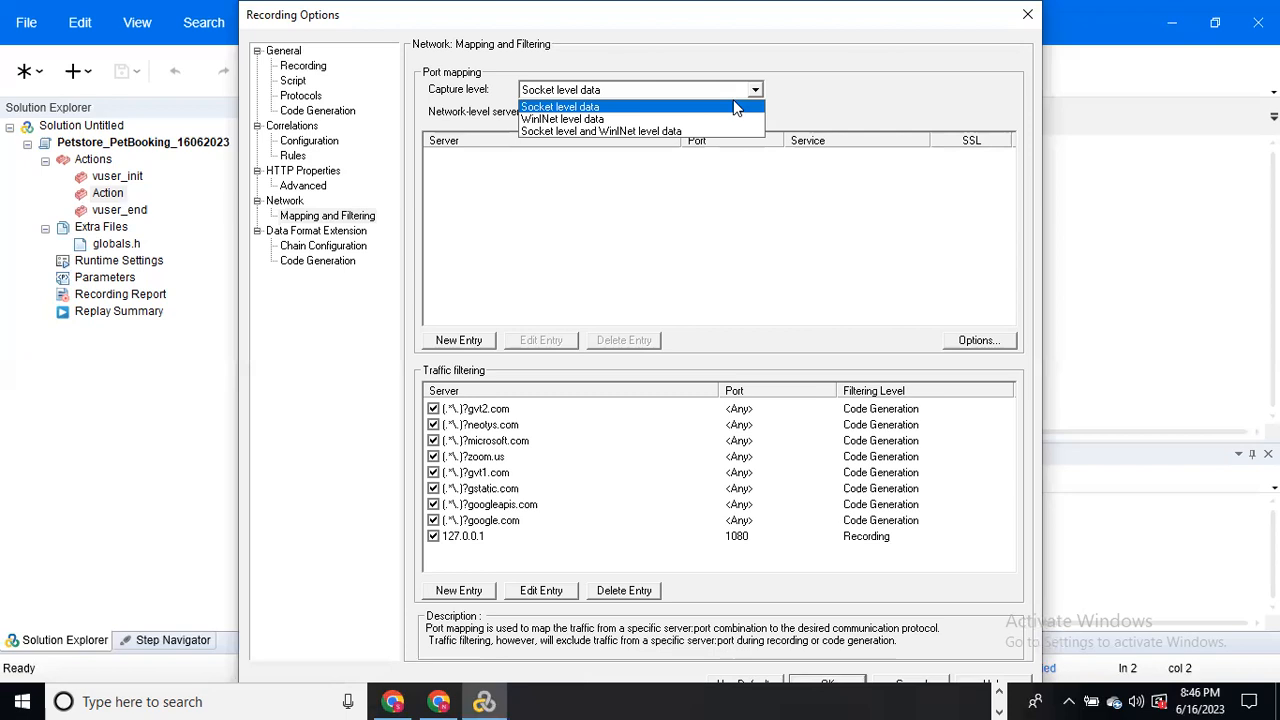
{"action": "left_click", "coordinate": [737, 107]}
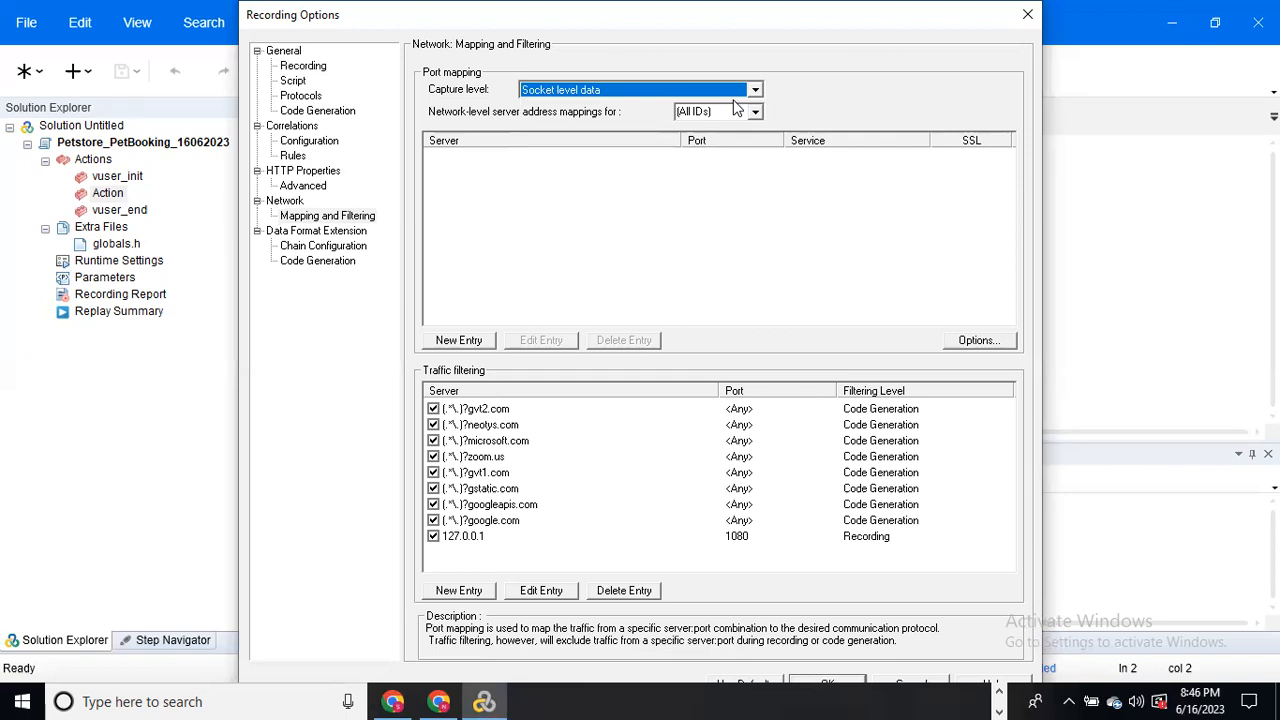
{"action": "left_click", "coordinate": [756, 89]}
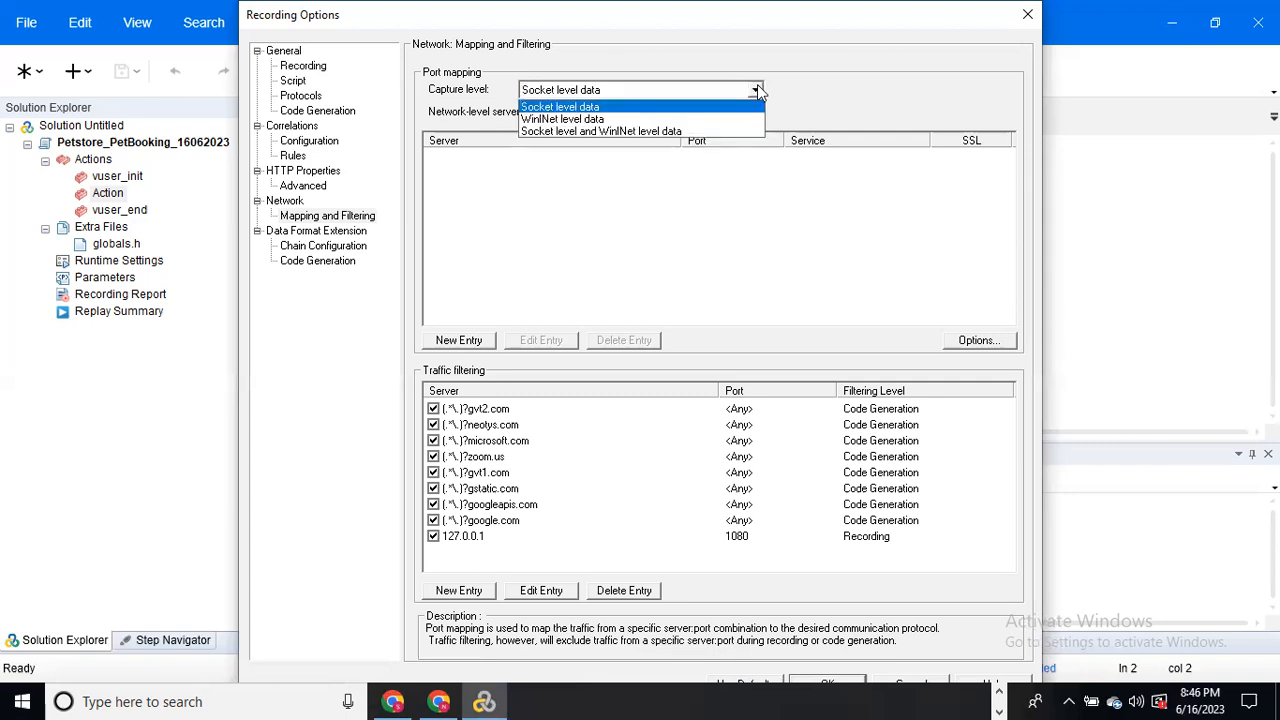
{"action": "left_click", "coordinate": [668, 119]}
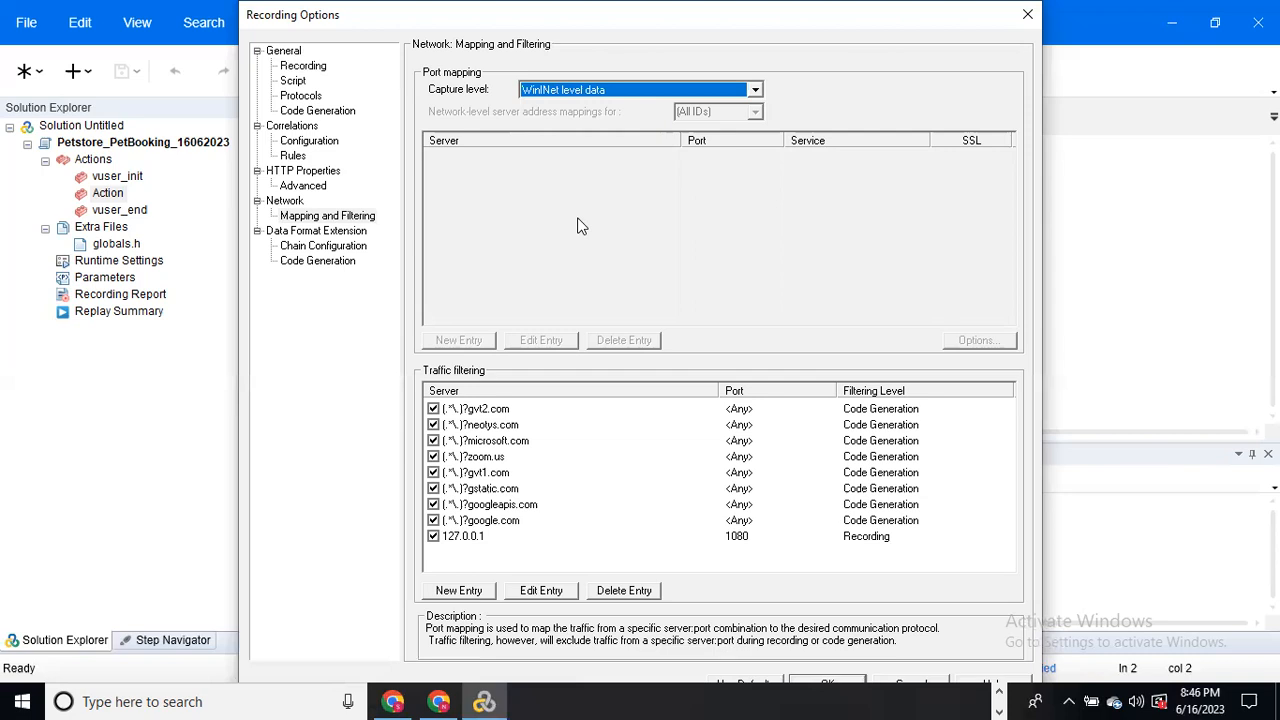
{"action": "left_click", "coordinate": [754, 90]}
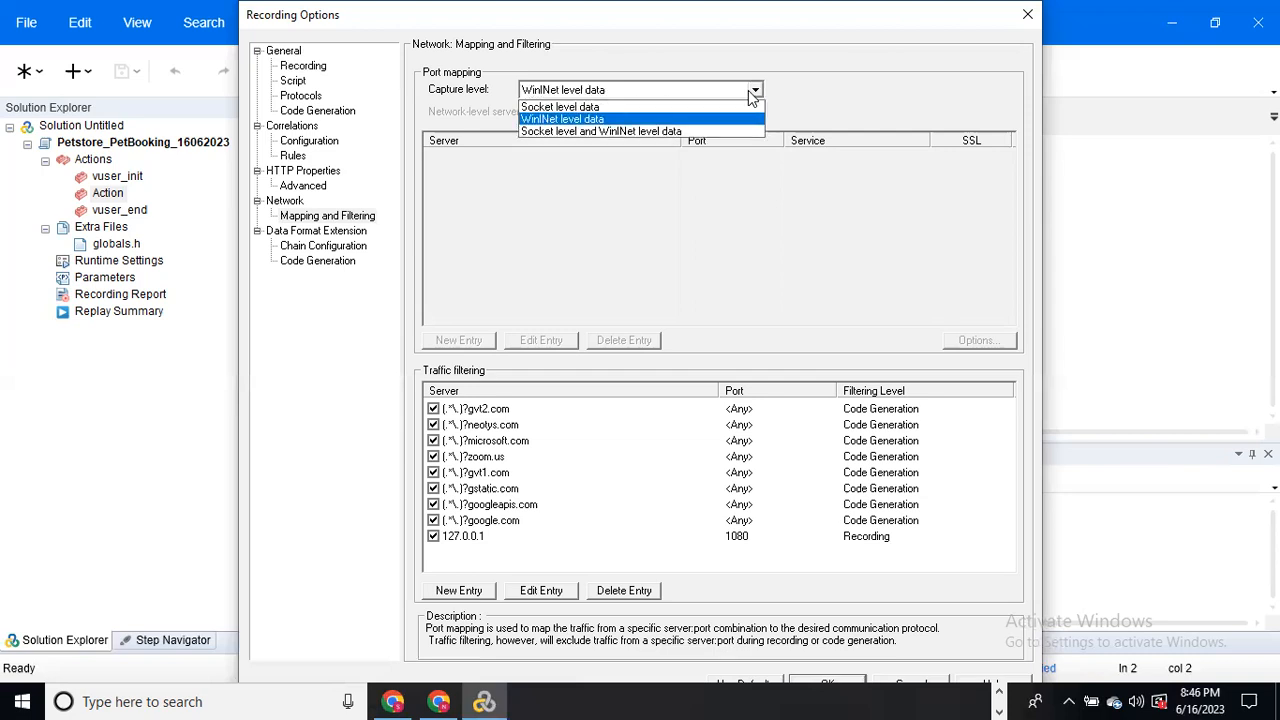
{"action": "left_click", "coordinate": [702, 130]}
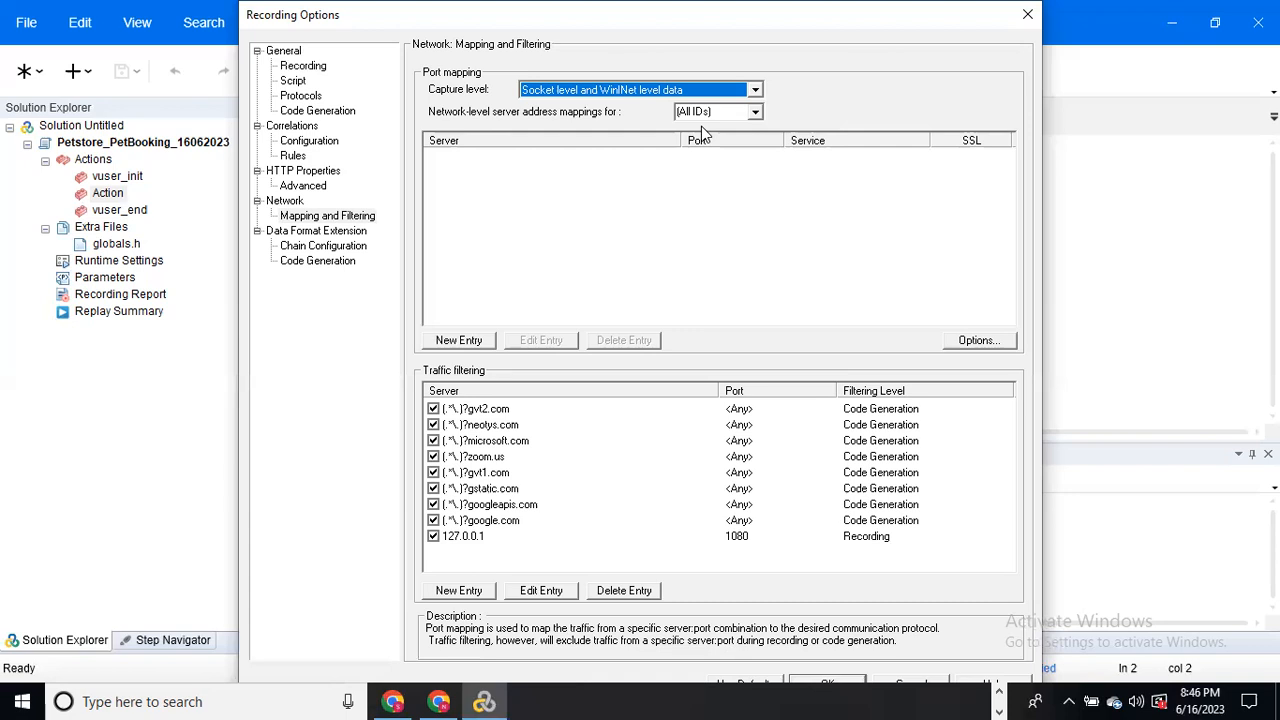
{"action": "left_click", "coordinate": [755, 90]}
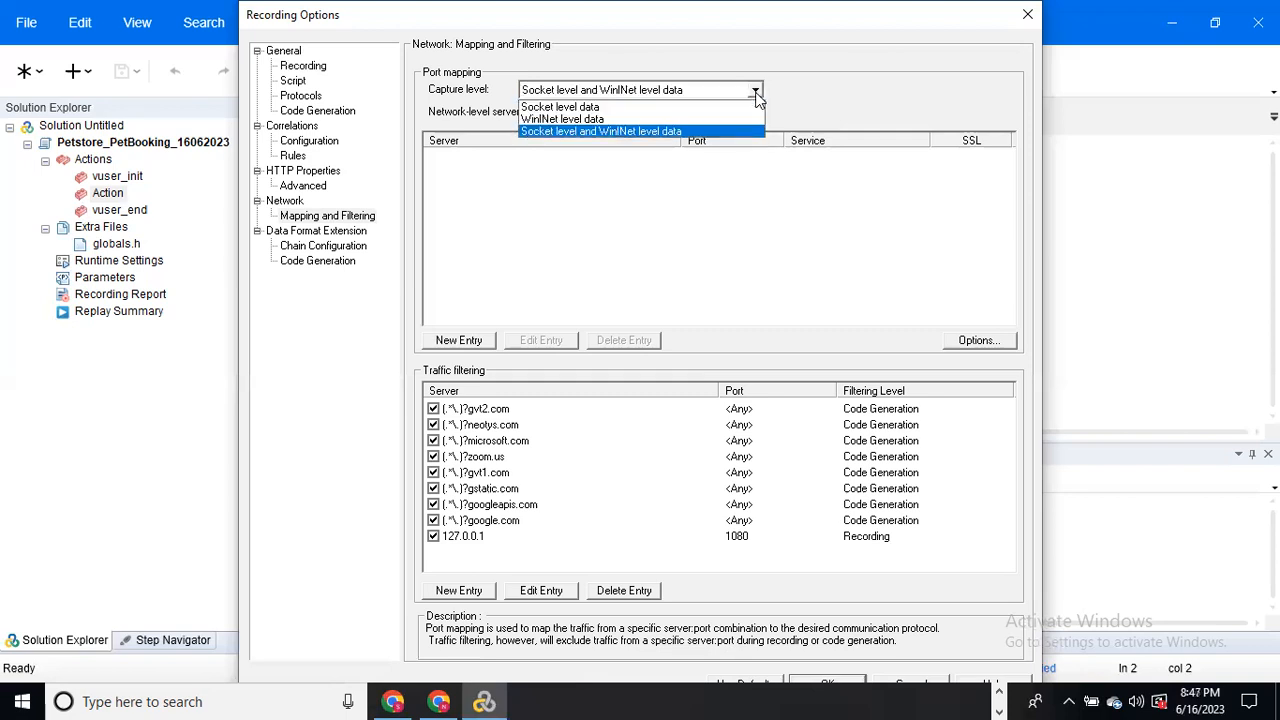
{"action": "left_click", "coordinate": [626, 105]}
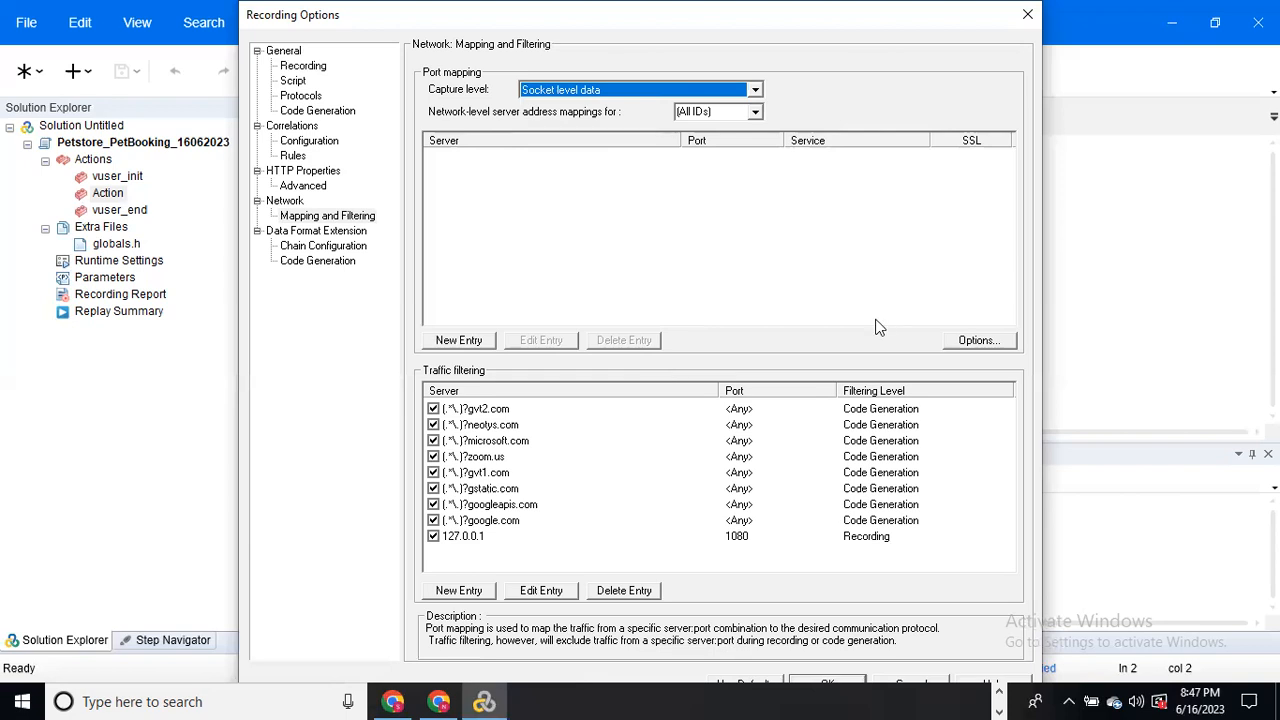
Step: Open Advanced Port Mapping Settings and keep the SSL version at SSL 2/3
{"action": "left_click", "coordinate": [966, 345]}
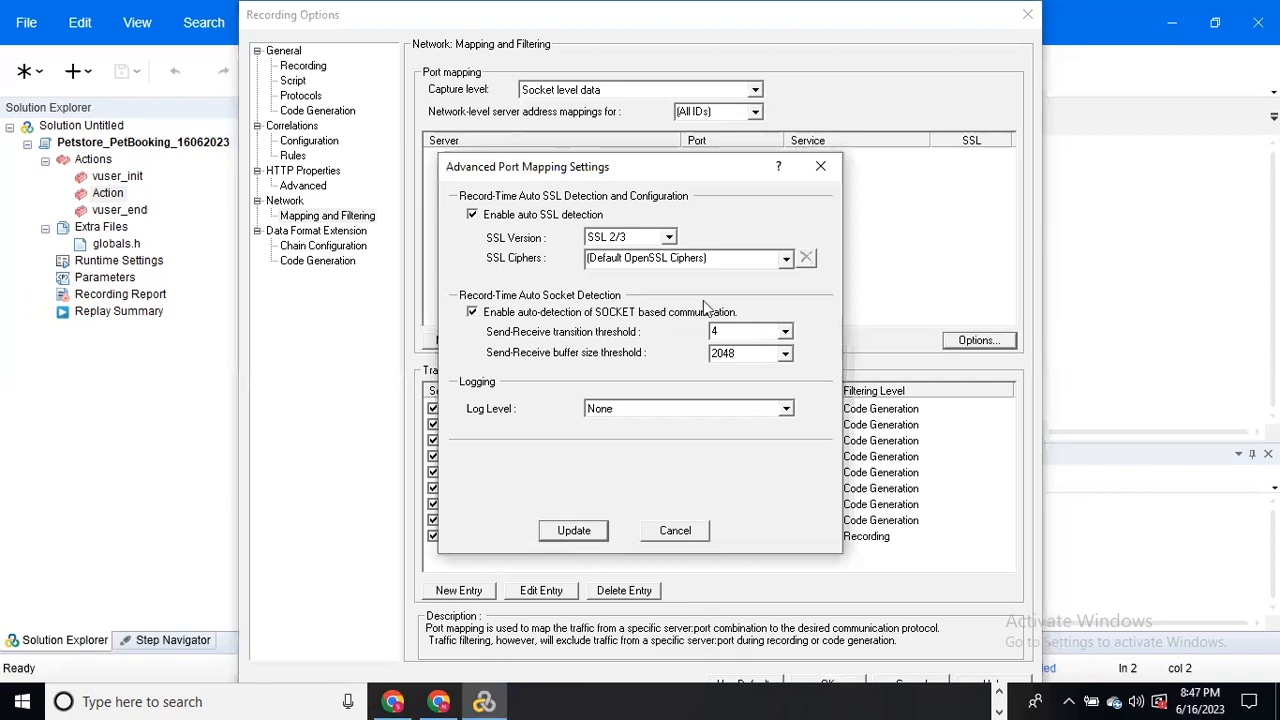
{"action": "left_click", "coordinate": [669, 238]}
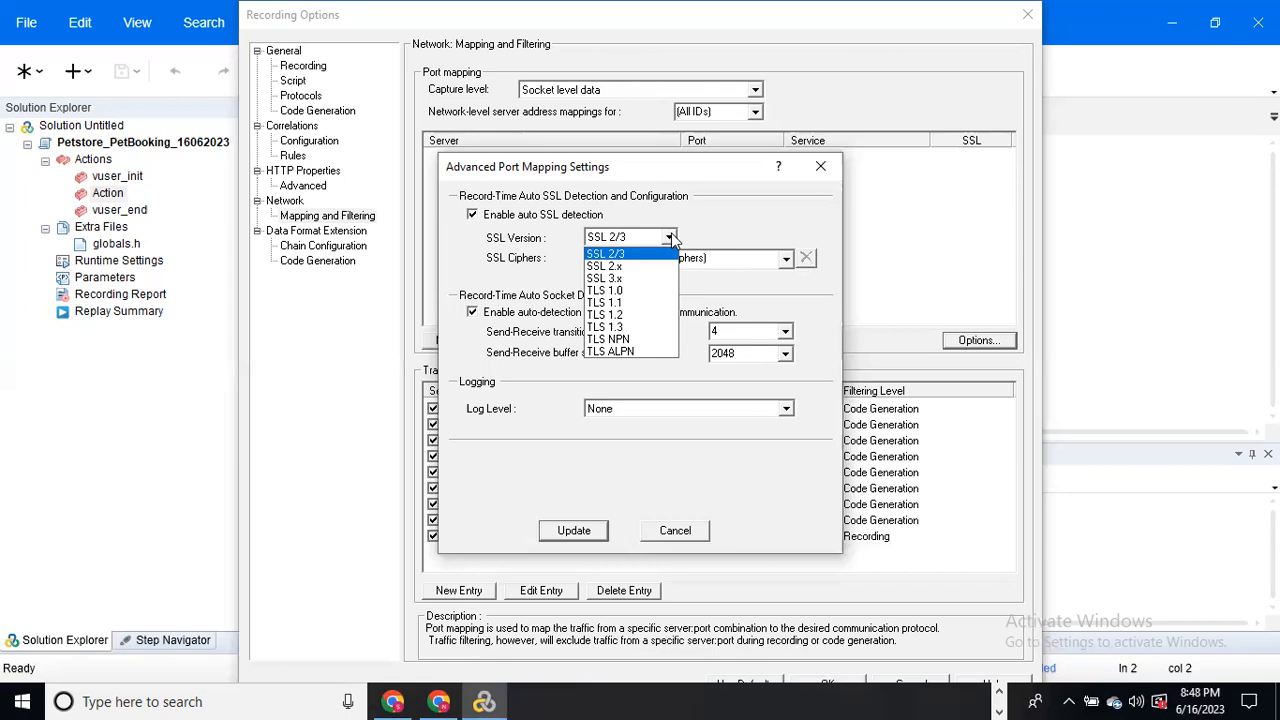
{"action": "left_click", "coordinate": [670, 238]}
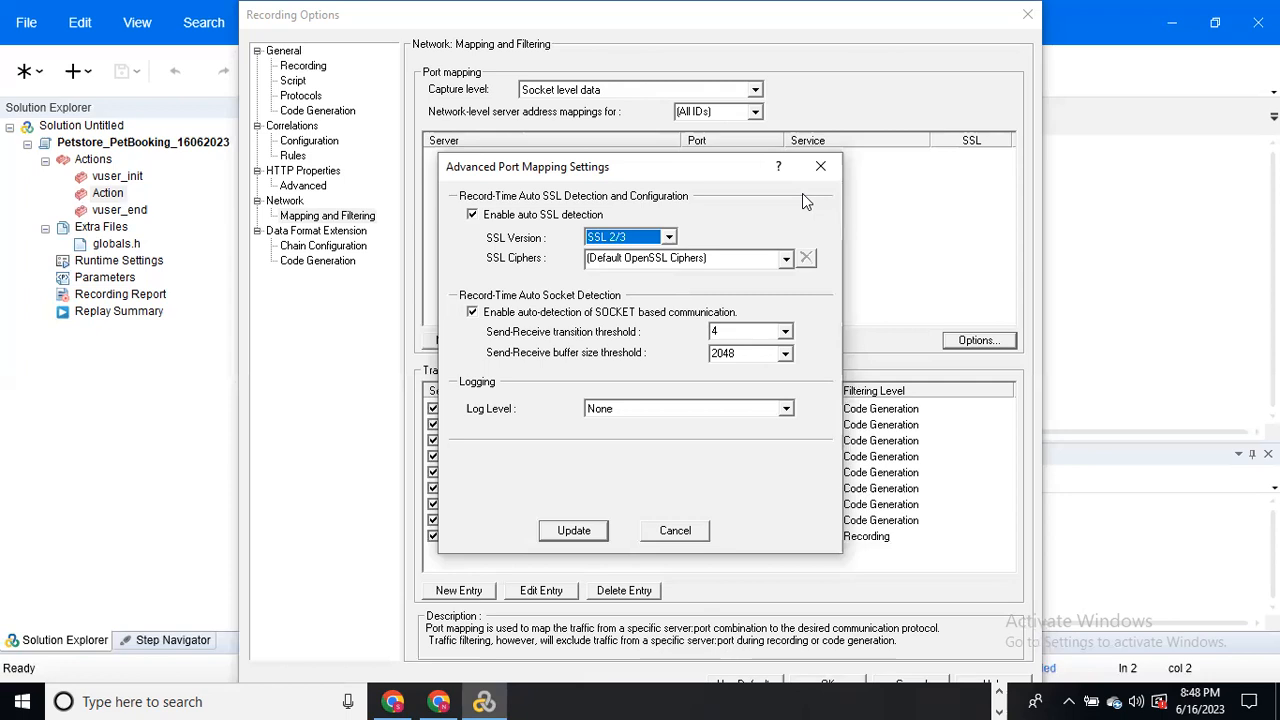
Step: Try TLS 1.0 as the SSL version, revert to SSL 2/3, and close the port mapping settings
{"action": "left_click", "coordinate": [668, 237]}
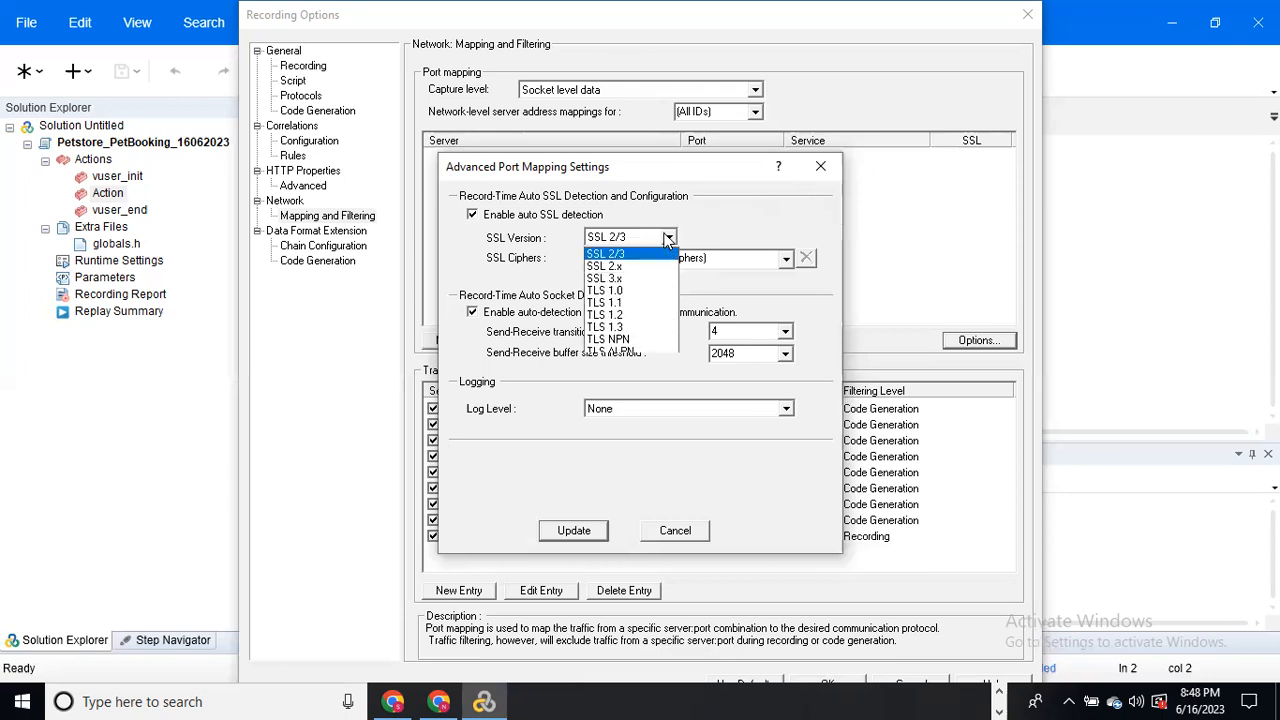
{"action": "left_click", "coordinate": [640, 290]}
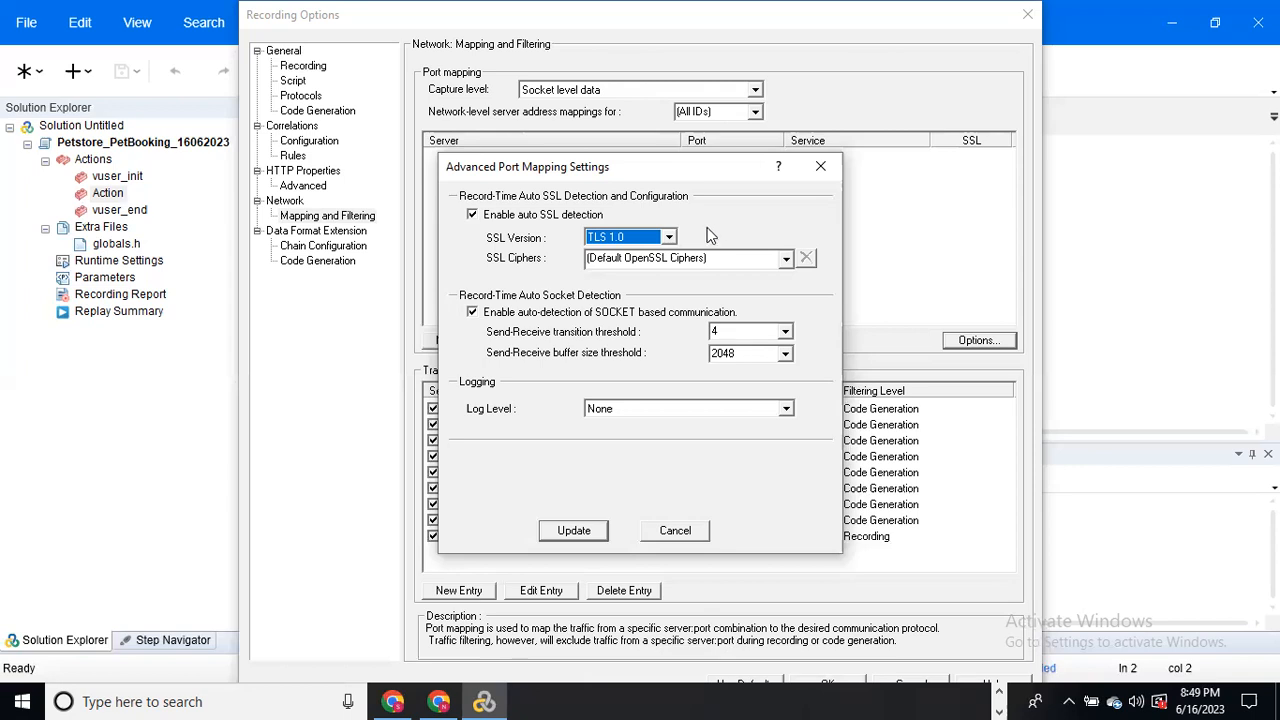
{"action": "left_click", "coordinate": [675, 236]}
{"action": "left_click", "coordinate": [655, 253]}
{"action": "key", "text": "Escape"}
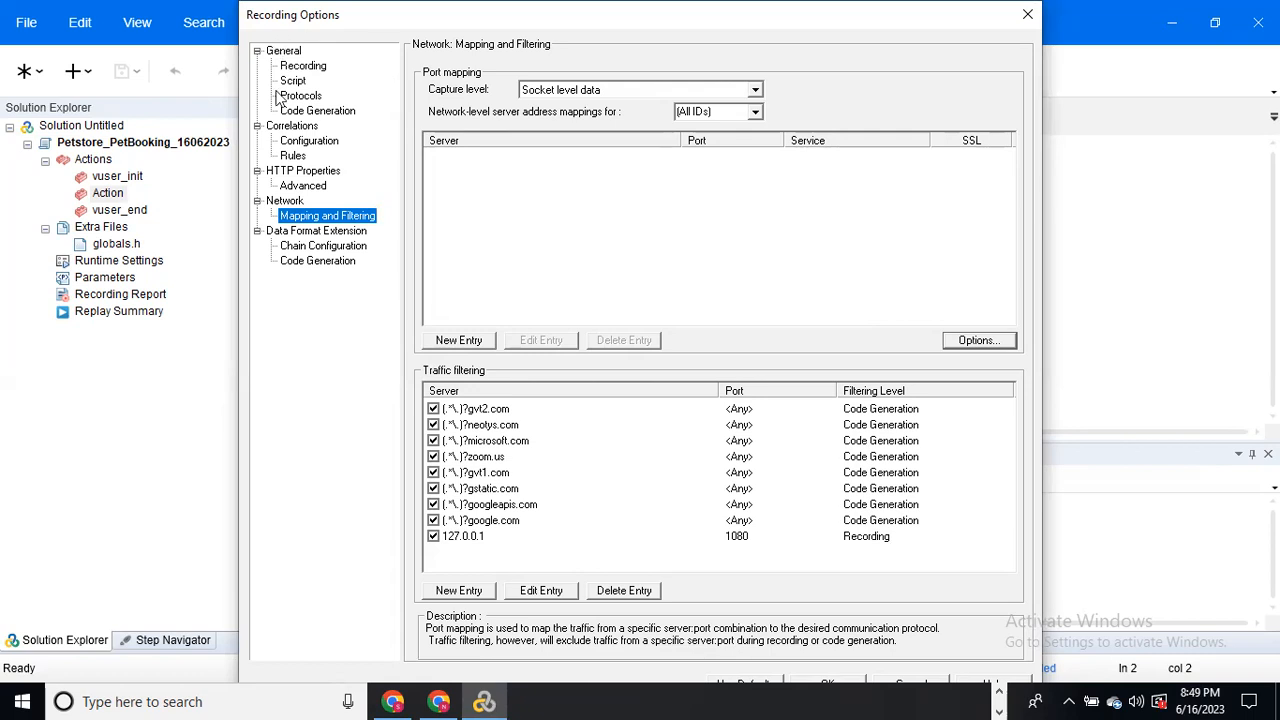
Step: Accept the Recording Options and bring the open Chrome JPetStore window forward
{"action": "left_click", "coordinate": [800, 686]}
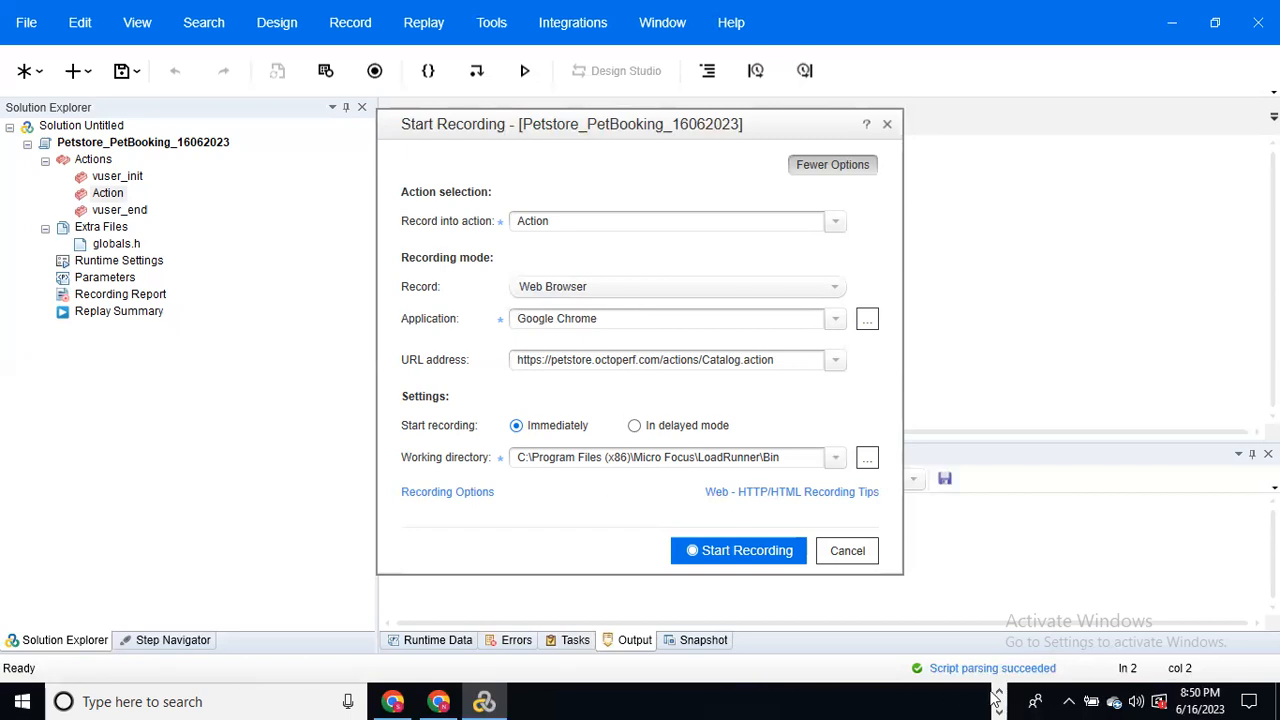
{"action": "left_click", "coordinate": [439, 701]}
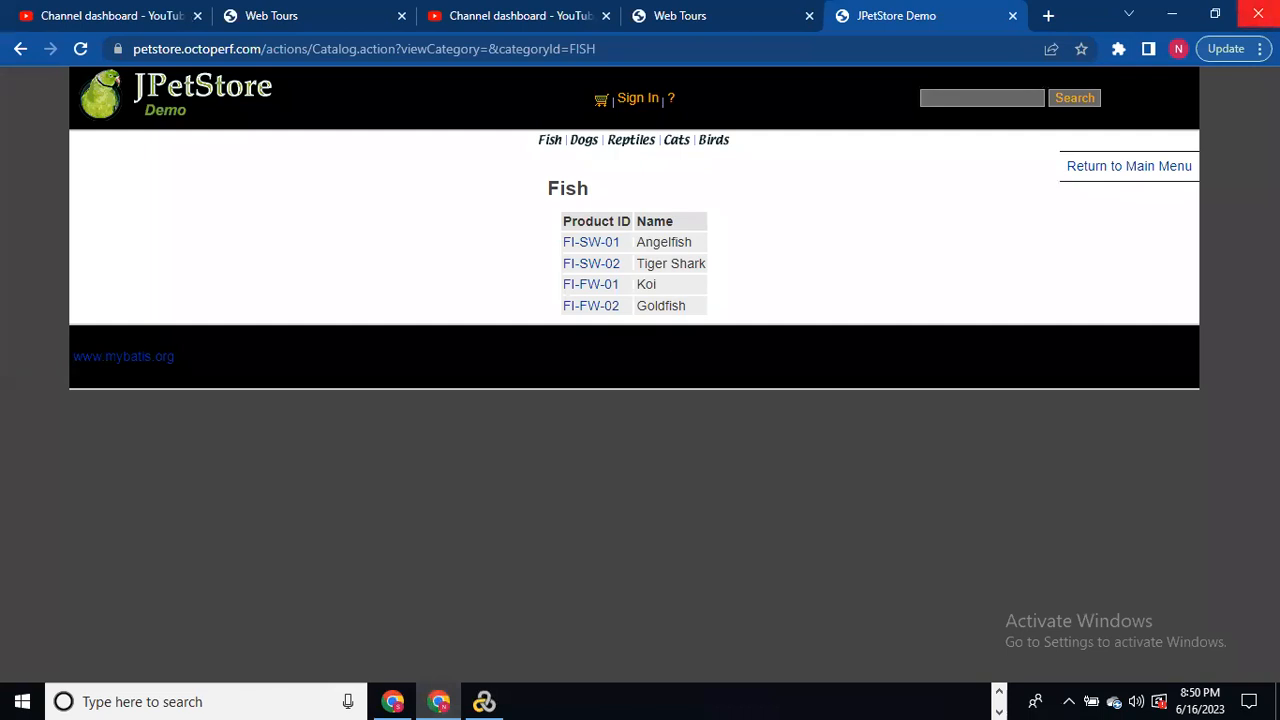
Step: Close both stray Chrome JPetStore windows and start recording the Chrome session
{"action": "key", "text": "alt+F4"}
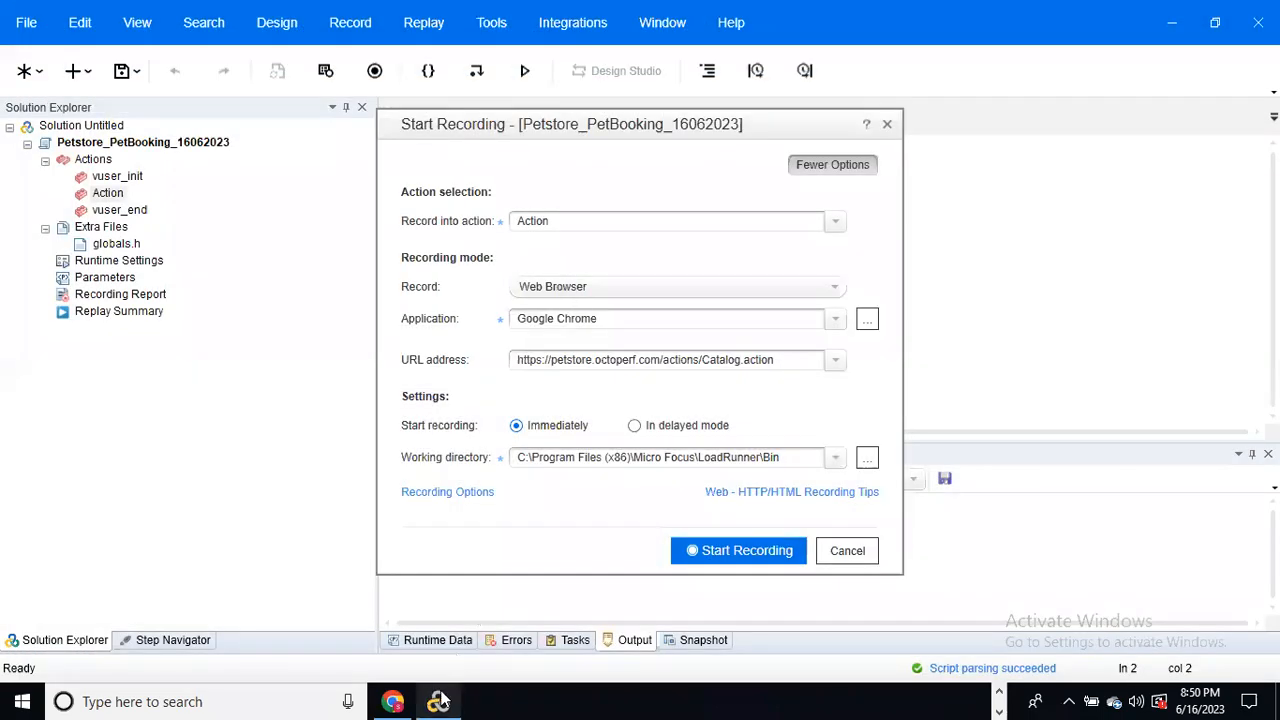
{"action": "left_click", "coordinate": [393, 701]}
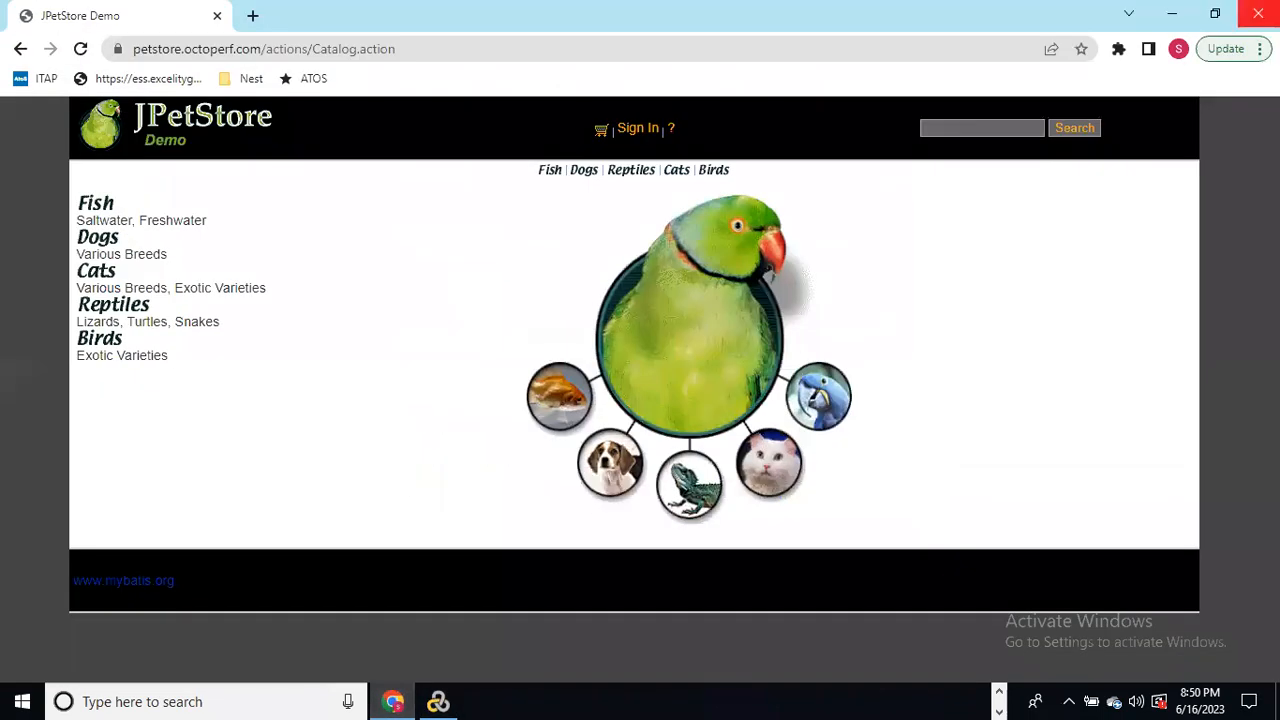
{"action": "left_click", "coordinate": [1258, 13]}
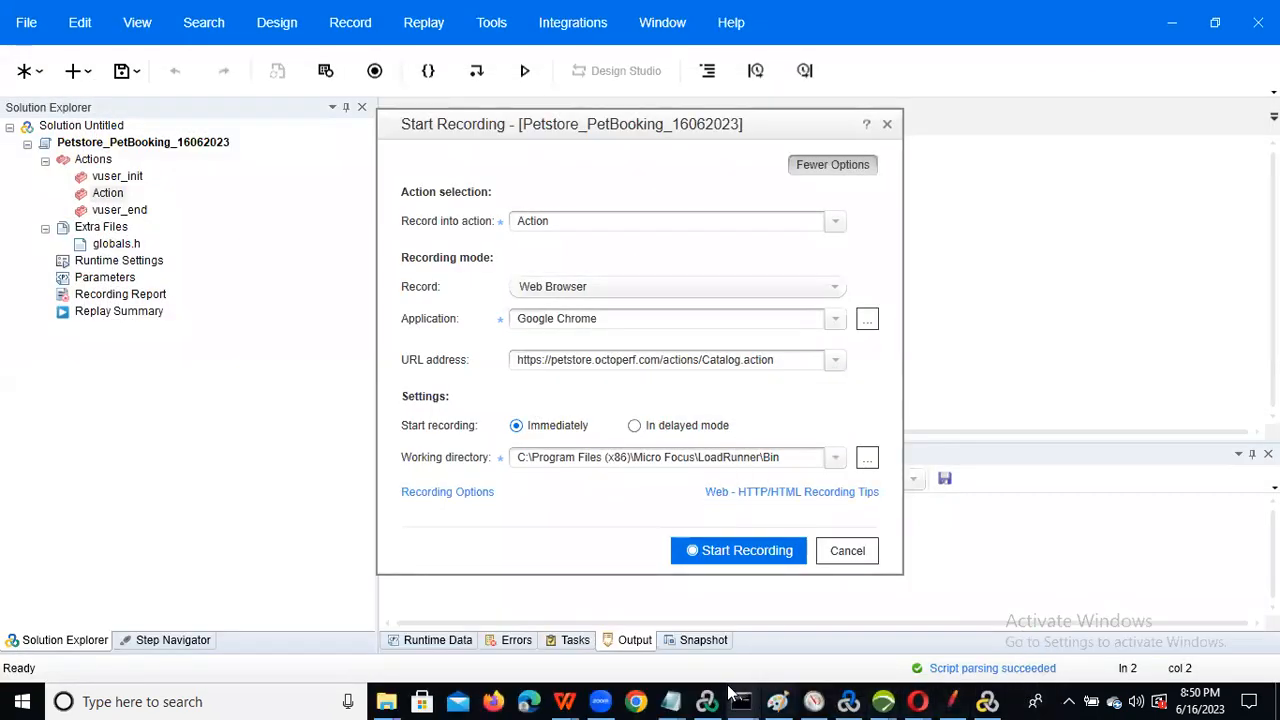
{"action": "left_click", "coordinate": [724, 557]}
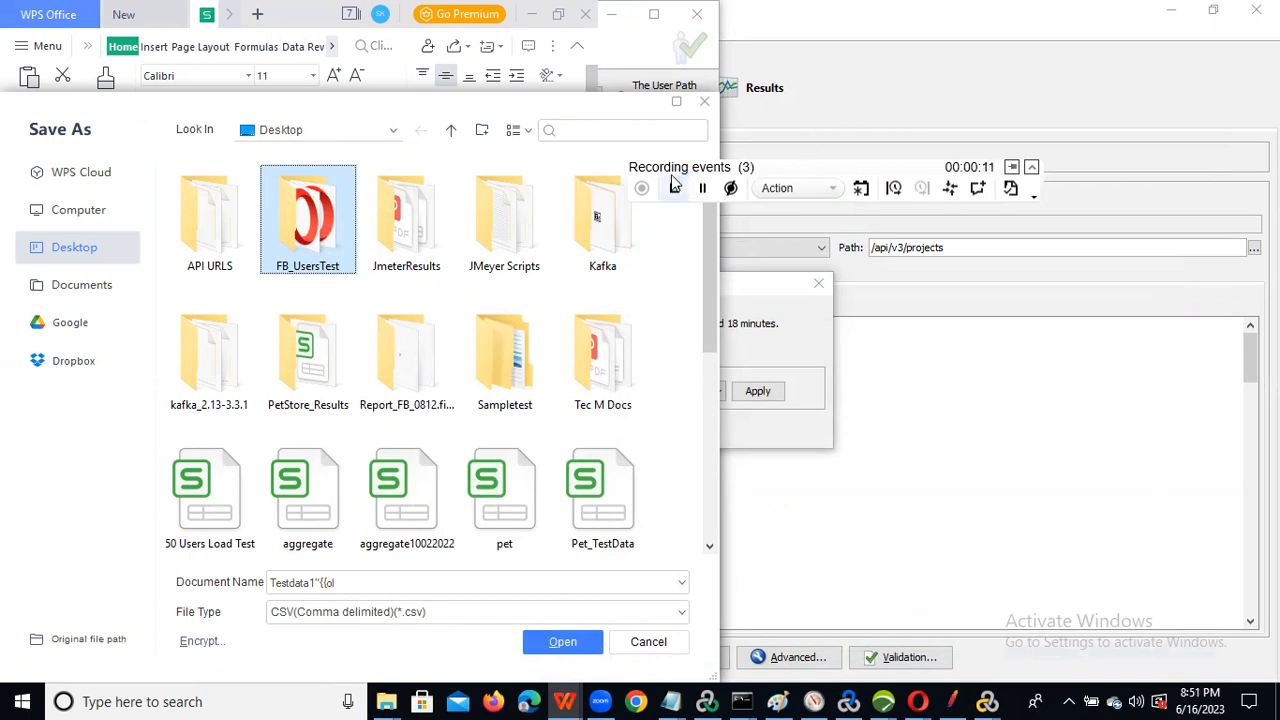
Step: Move the recording toolbar to the top of the screen and show its Action list
{"action": "left_click", "coordinate": [838, 163]}
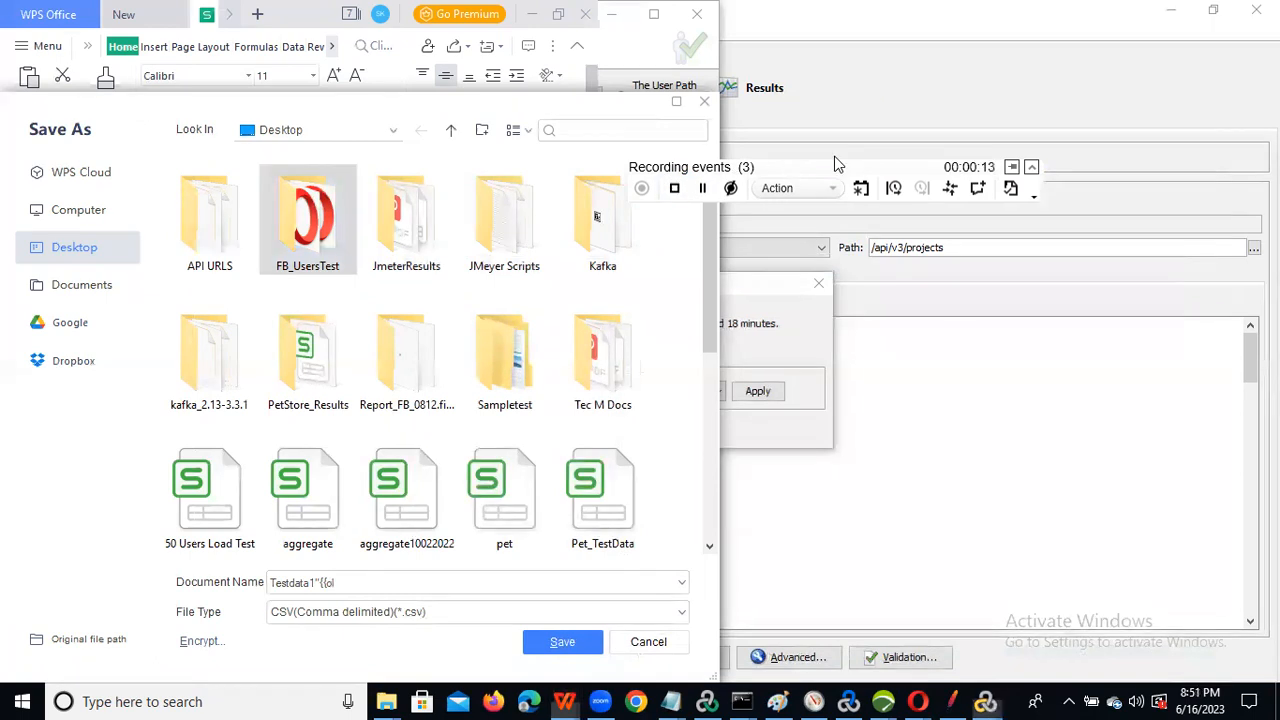
{"action": "left_click_drag", "start_coordinate": [838, 163], "coordinate": [945, 90]}
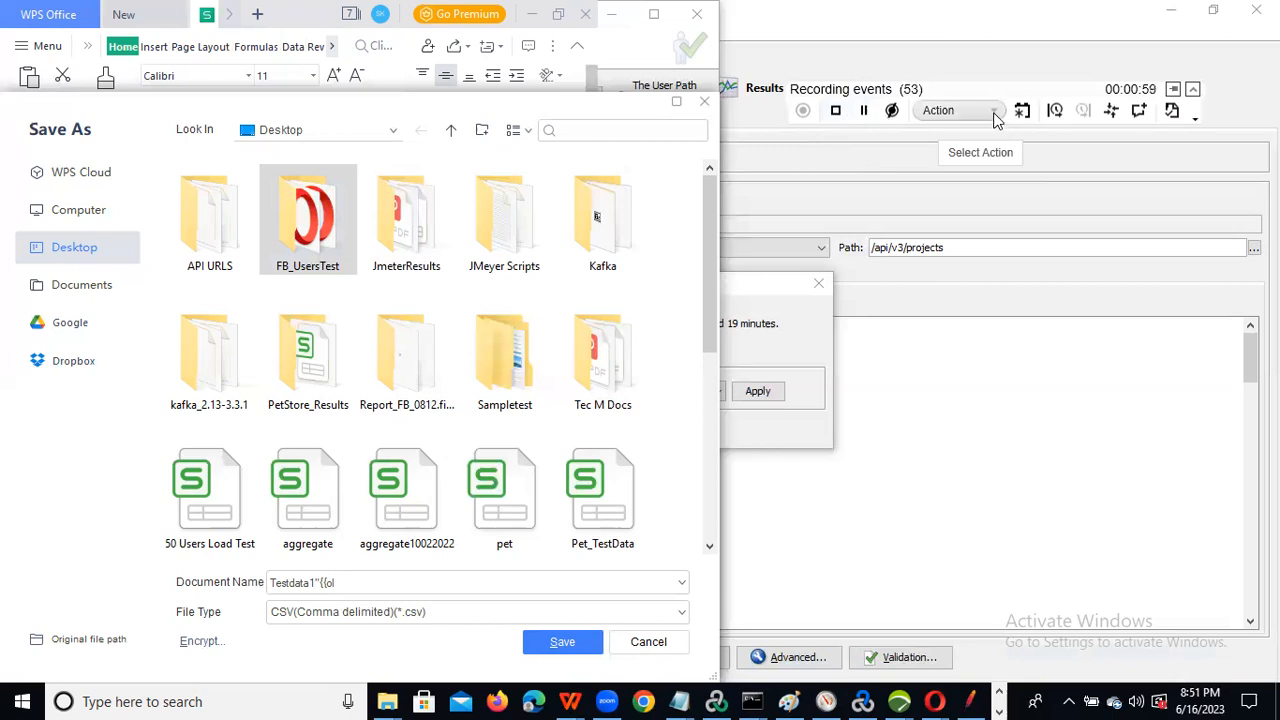
{"action": "left_click", "coordinate": [995, 117]}
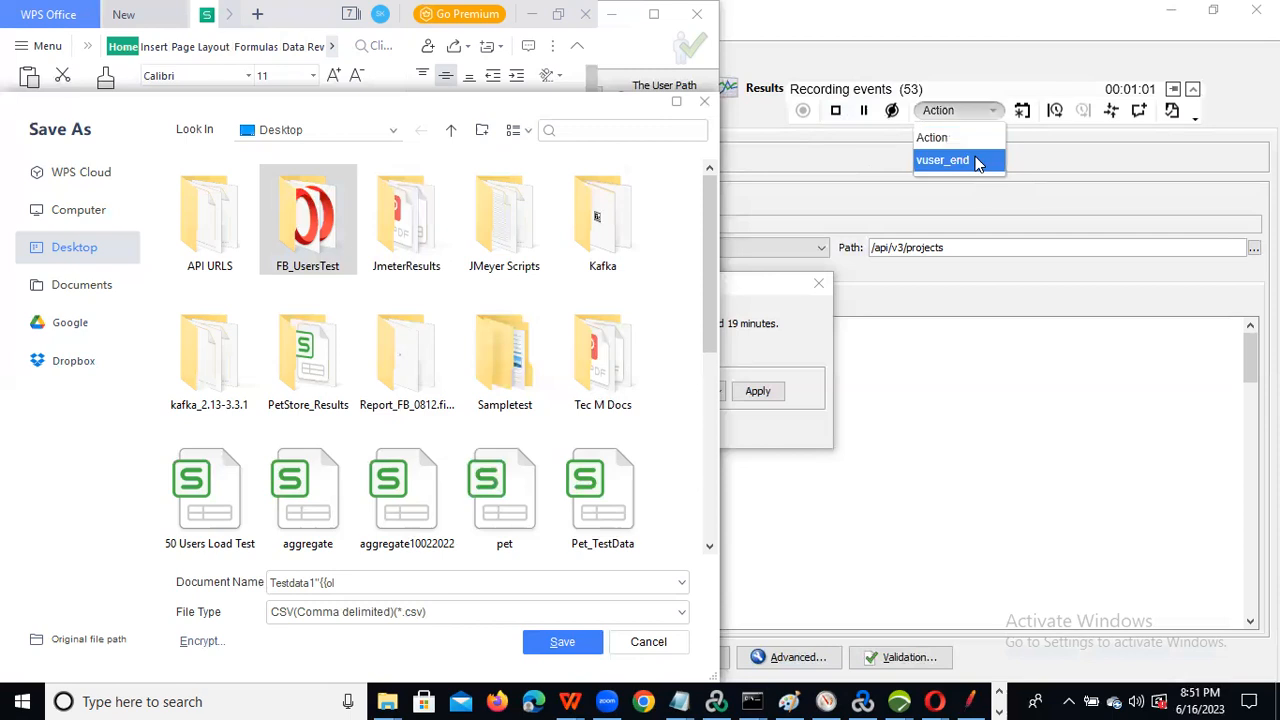
Step: Dismiss NeoLoad's saving reminder, cancel the WPS Save As dialog, minimize WPS, and return to Chrome
{"action": "left_click", "coordinate": [1027, 137]}
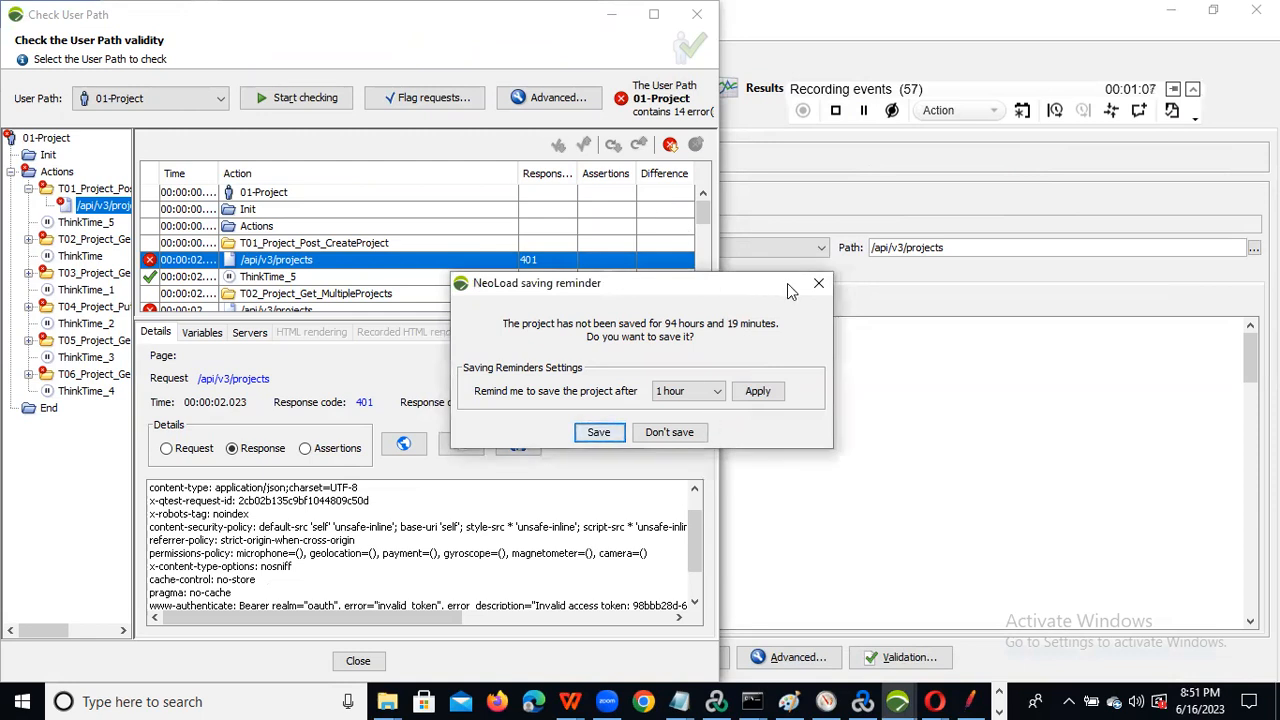
{"action": "left_click", "coordinate": [819, 284]}
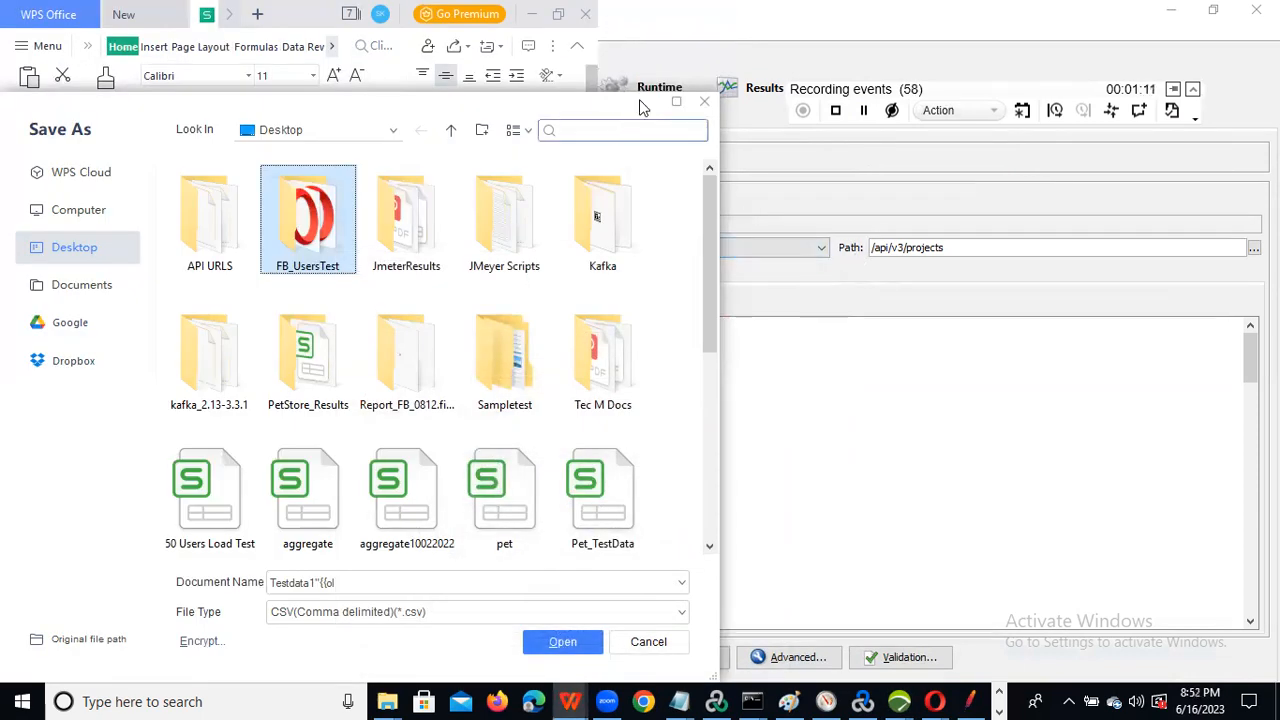
{"action": "left_click", "coordinate": [703, 101]}
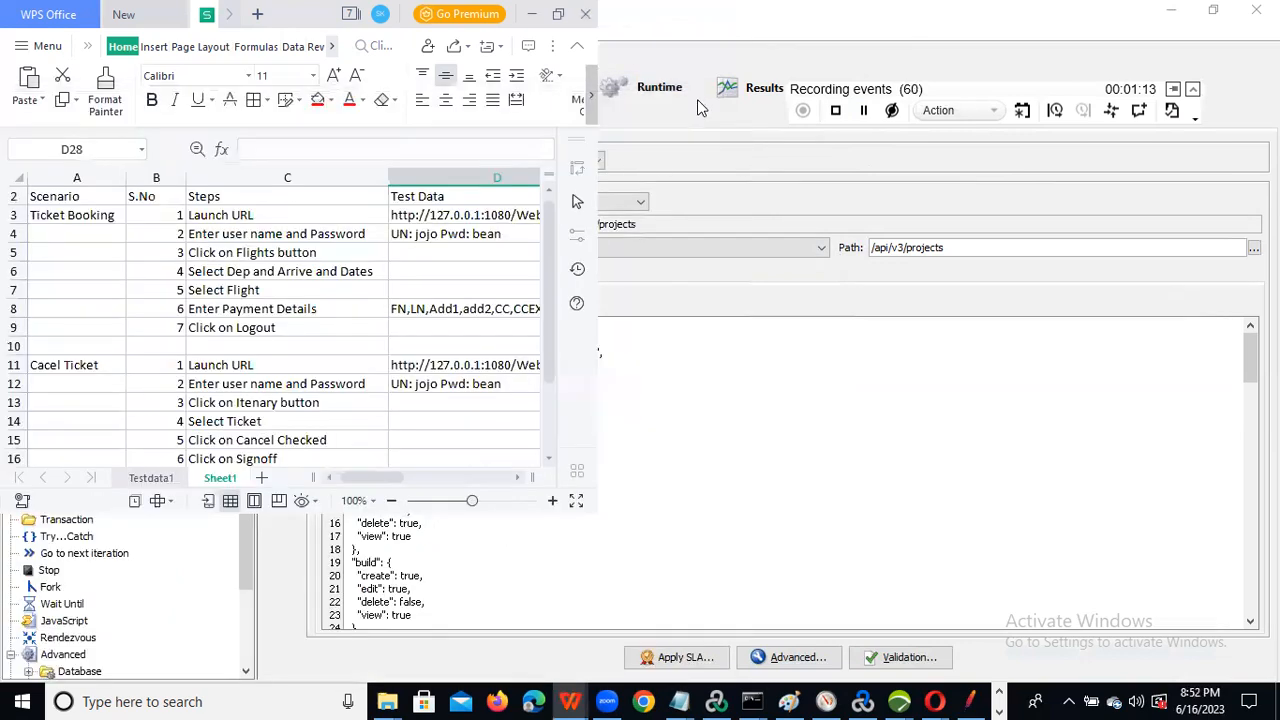
{"action": "left_click", "coordinate": [952, 8]}
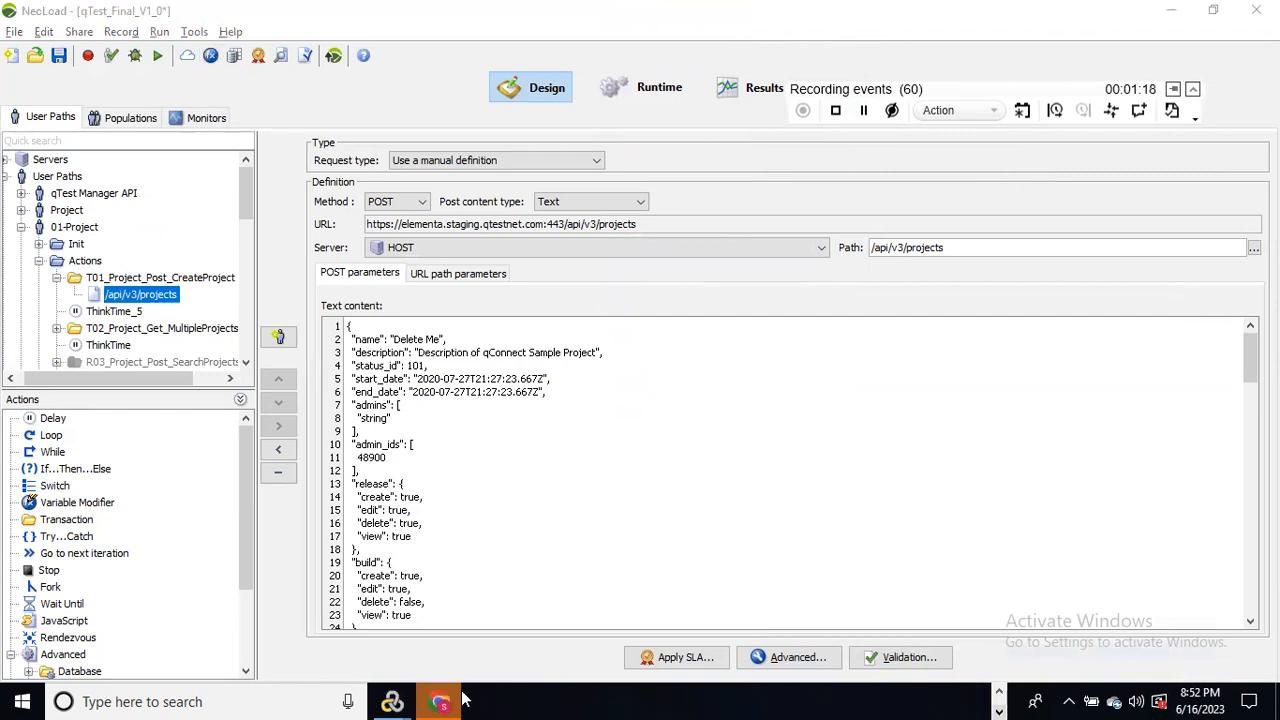
{"action": "left_click", "coordinate": [455, 701]}
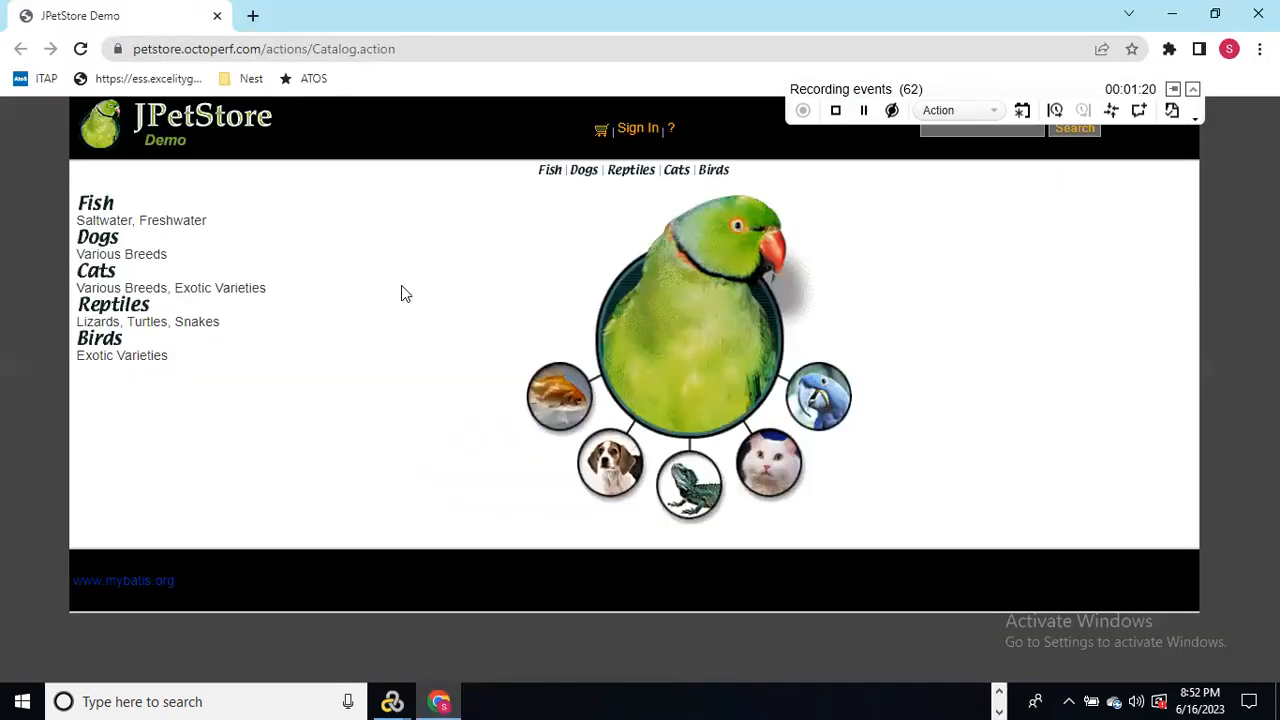
Step: Select the JPetStore catalog page address in Chrome's address bar
{"action": "left_click", "coordinate": [513, 45]}
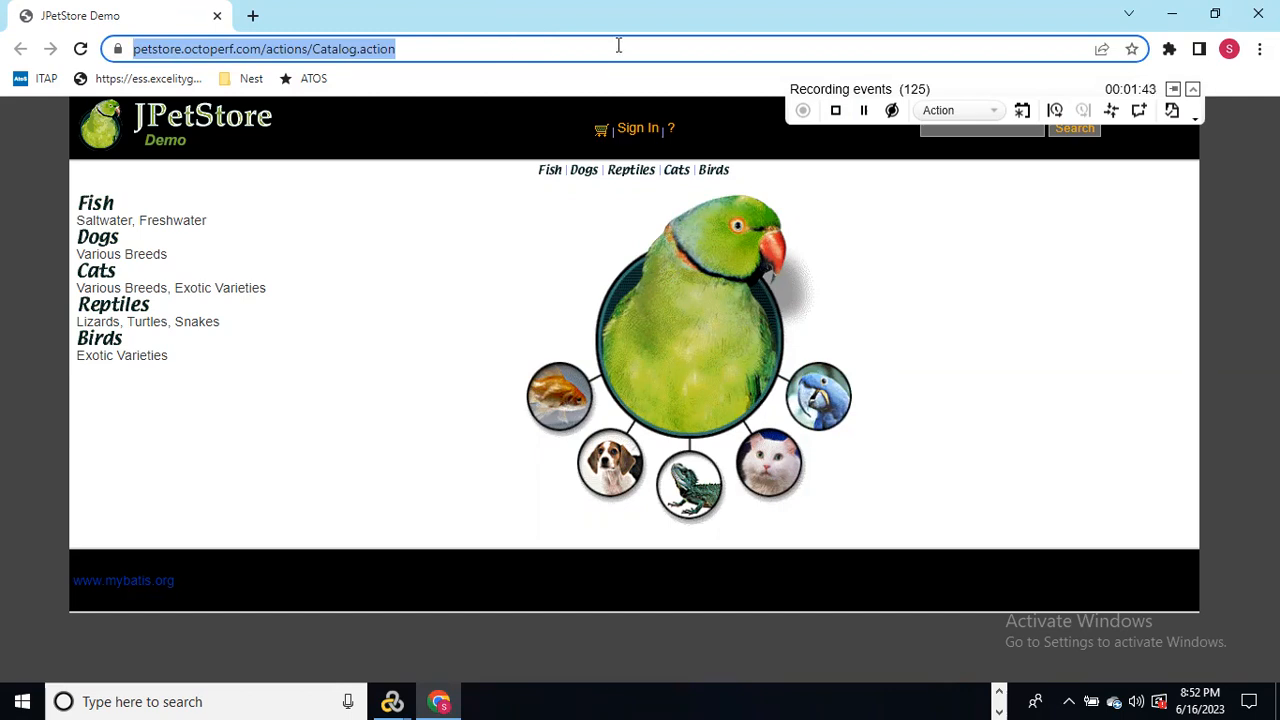
Step: Insert start transaction Petstore_PetBooking_Login_T02, then go to the JPetStore sign-in page
{"action": "left_click", "coordinate": [1058, 110]}
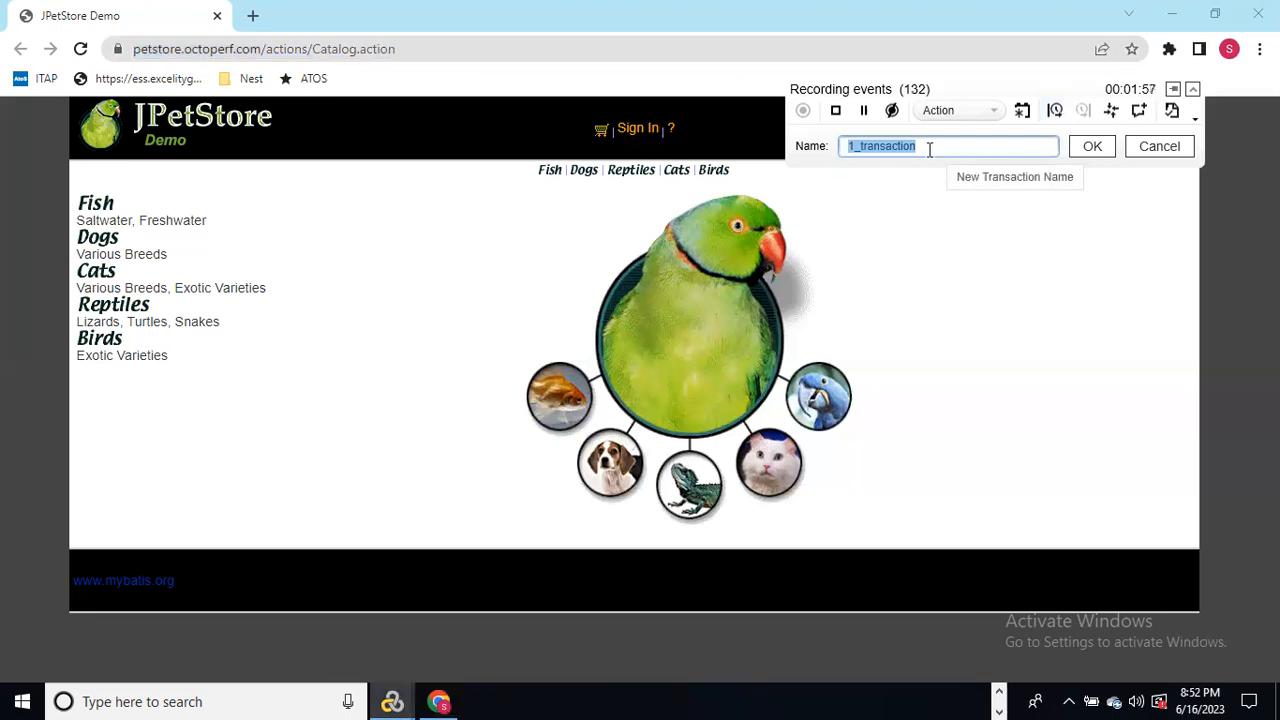
{"action": "type", "text": "Petstore_Pe"}
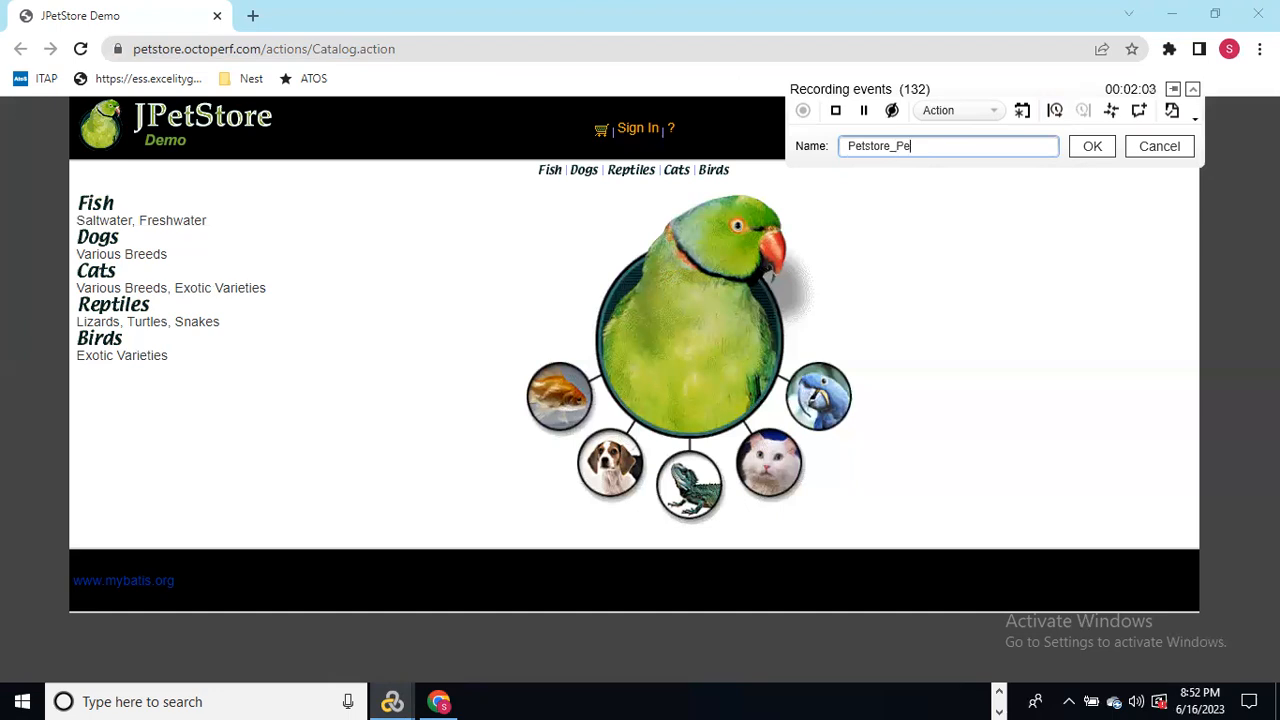
{"action": "type", "text": "tBooking_Login_T02"}
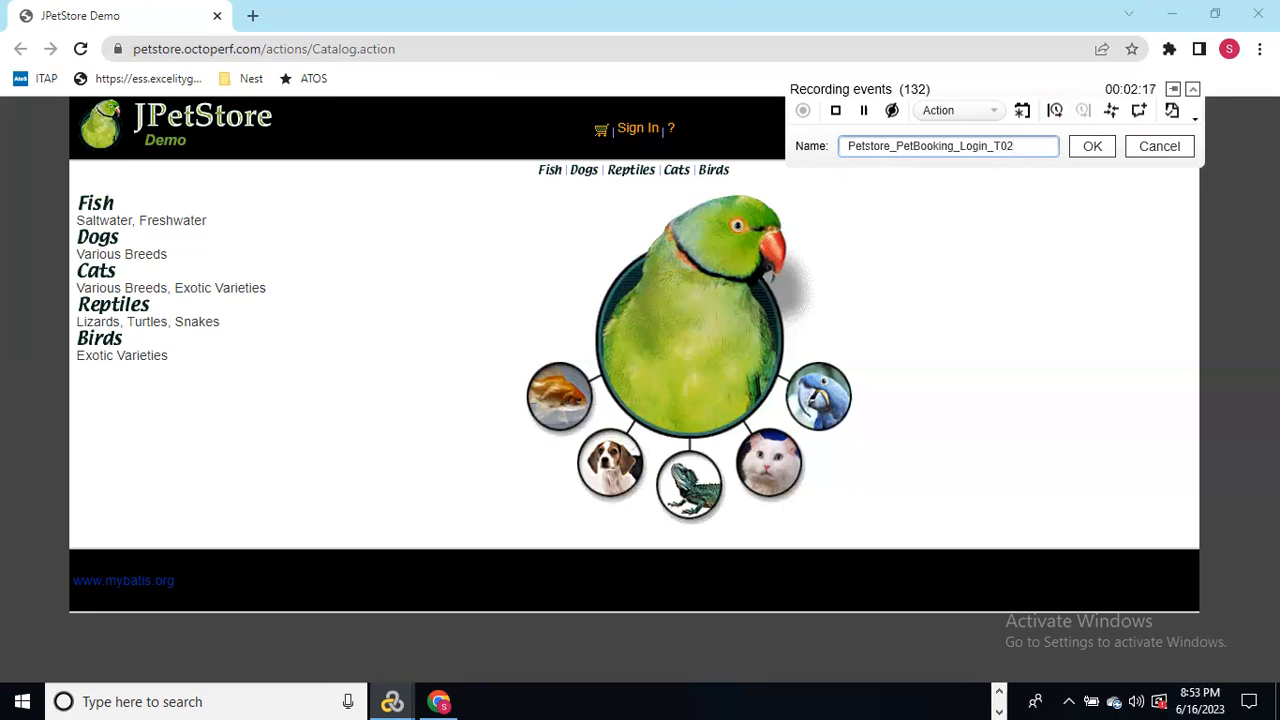
{"action": "left_click", "coordinate": [1091, 147]}
{"action": "left_click", "coordinate": [630, 137]}
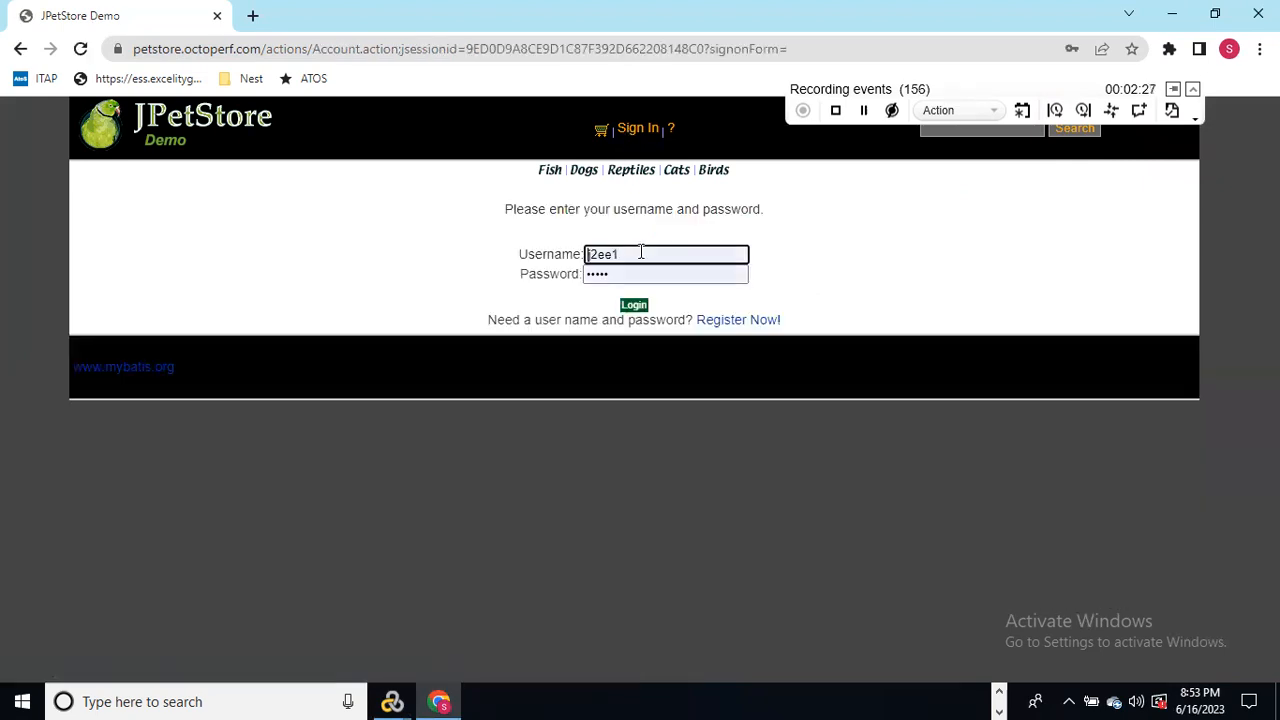
Step: Log in with the corrected username and account password, declining password saving and the breach warning
{"action": "left_click", "coordinate": [648, 254]}
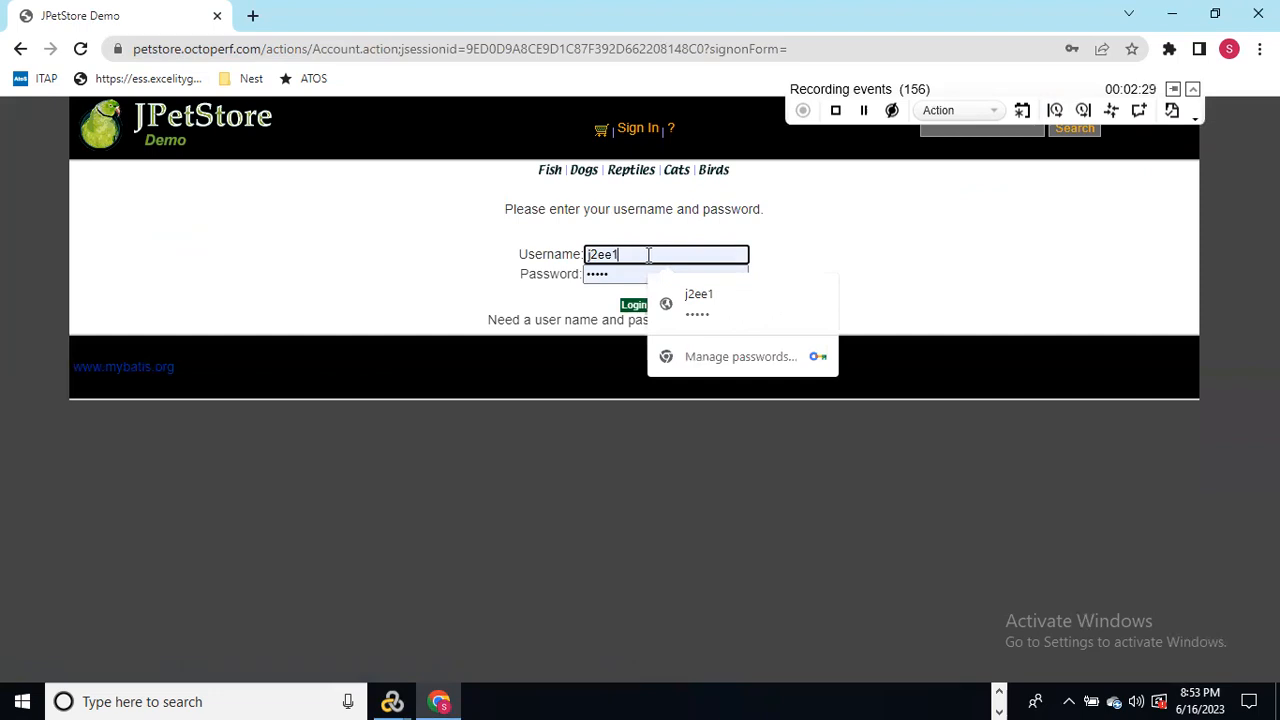
{"action": "key", "text": "BackSpace"}
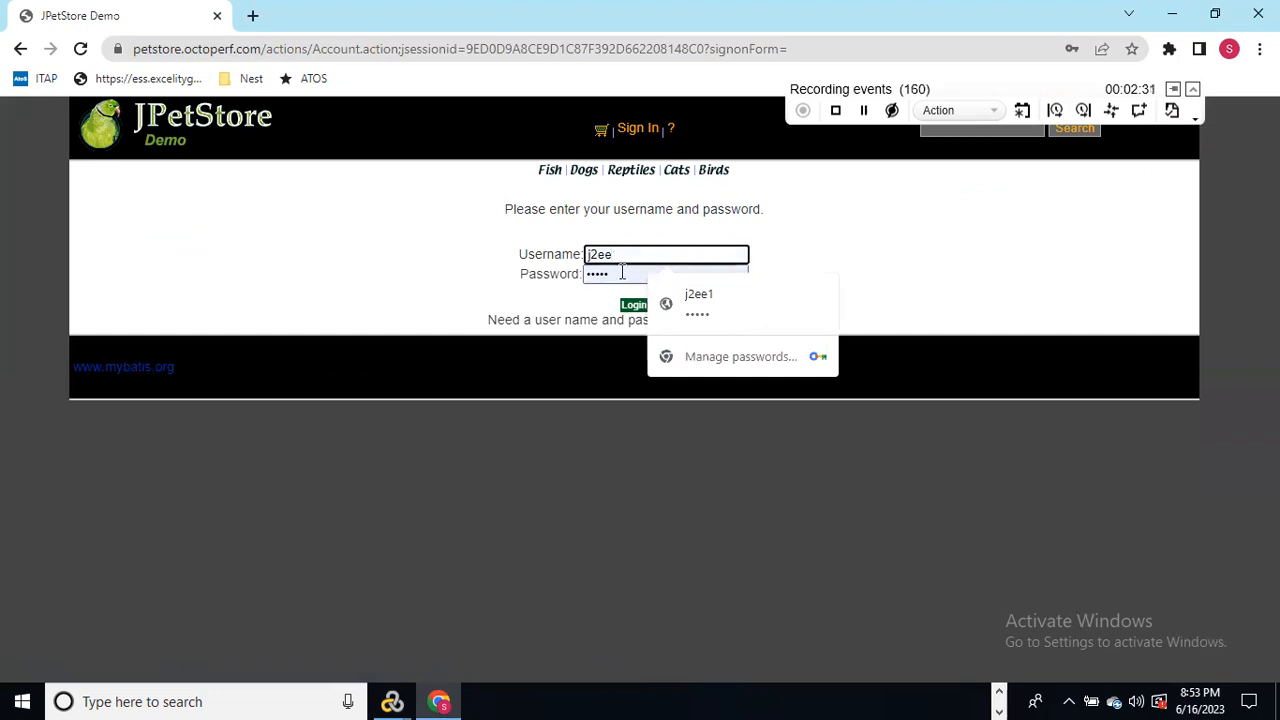
{"action": "key", "text": "Tab"}
{"action": "key", "text": "BackSpace"}
{"action": "type", "text": "j2ee"}
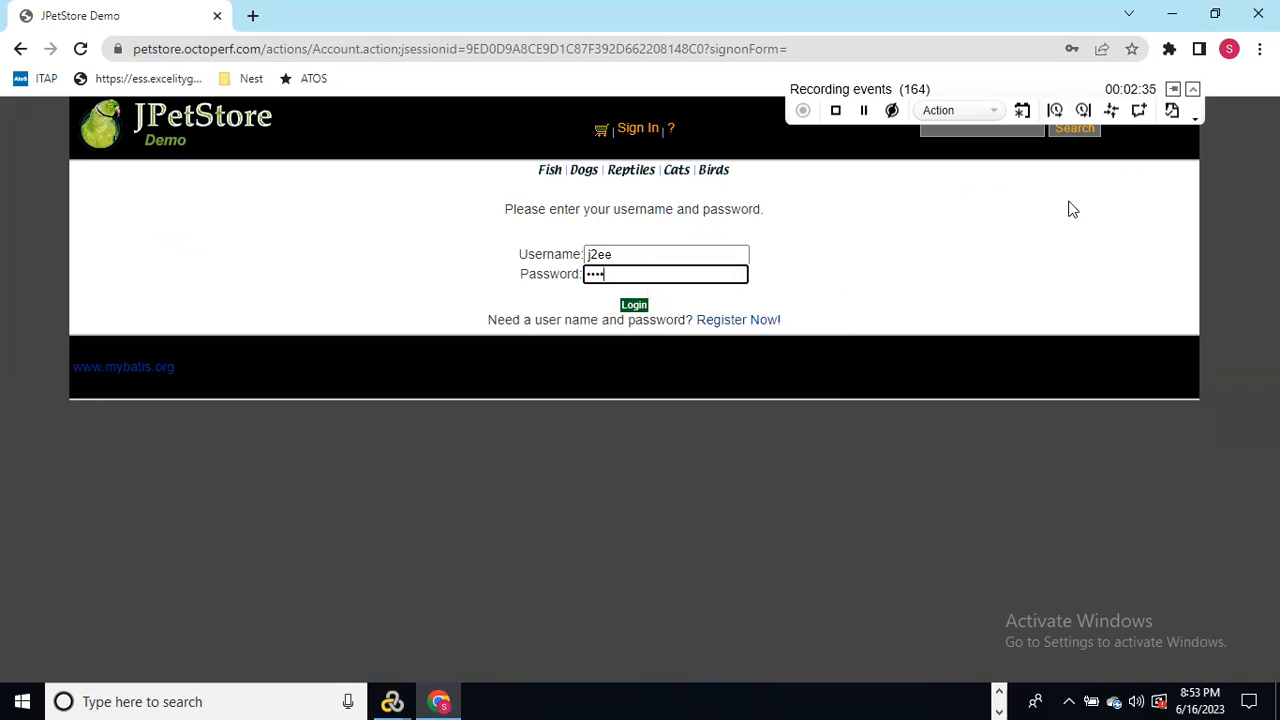
{"action": "left_click", "coordinate": [637, 306]}
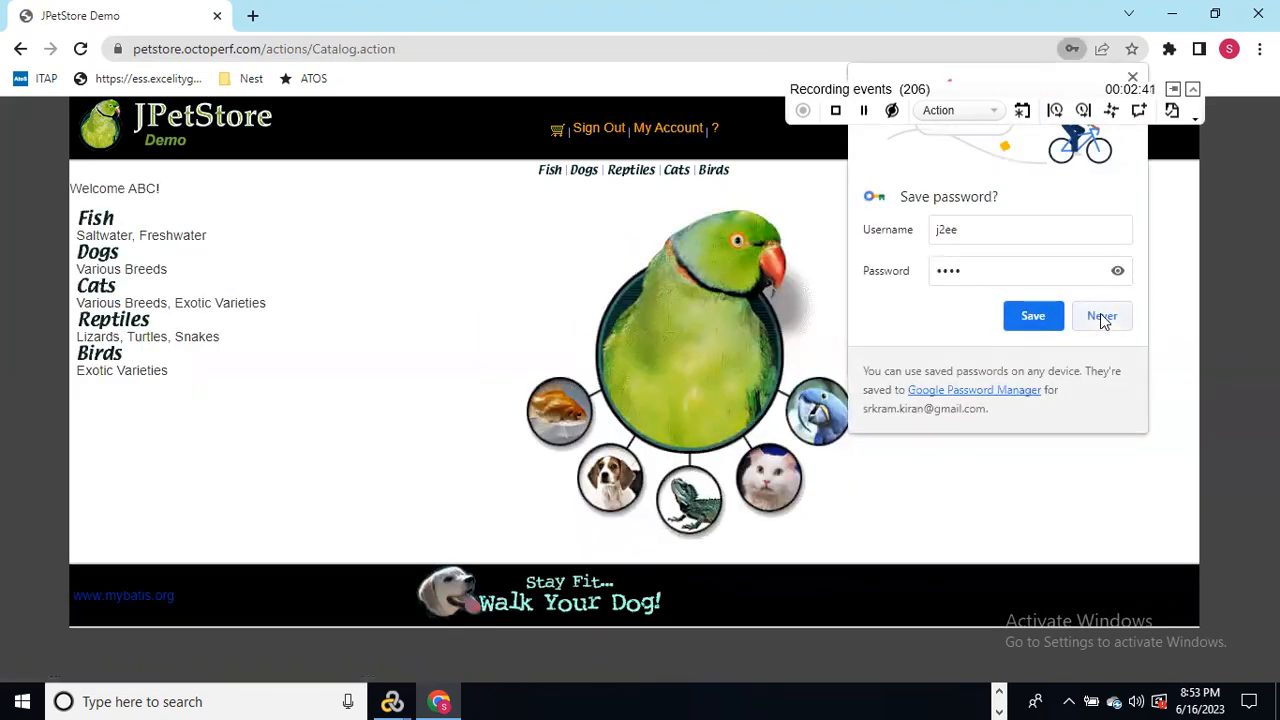
{"action": "left_click", "coordinate": [1100, 322]}
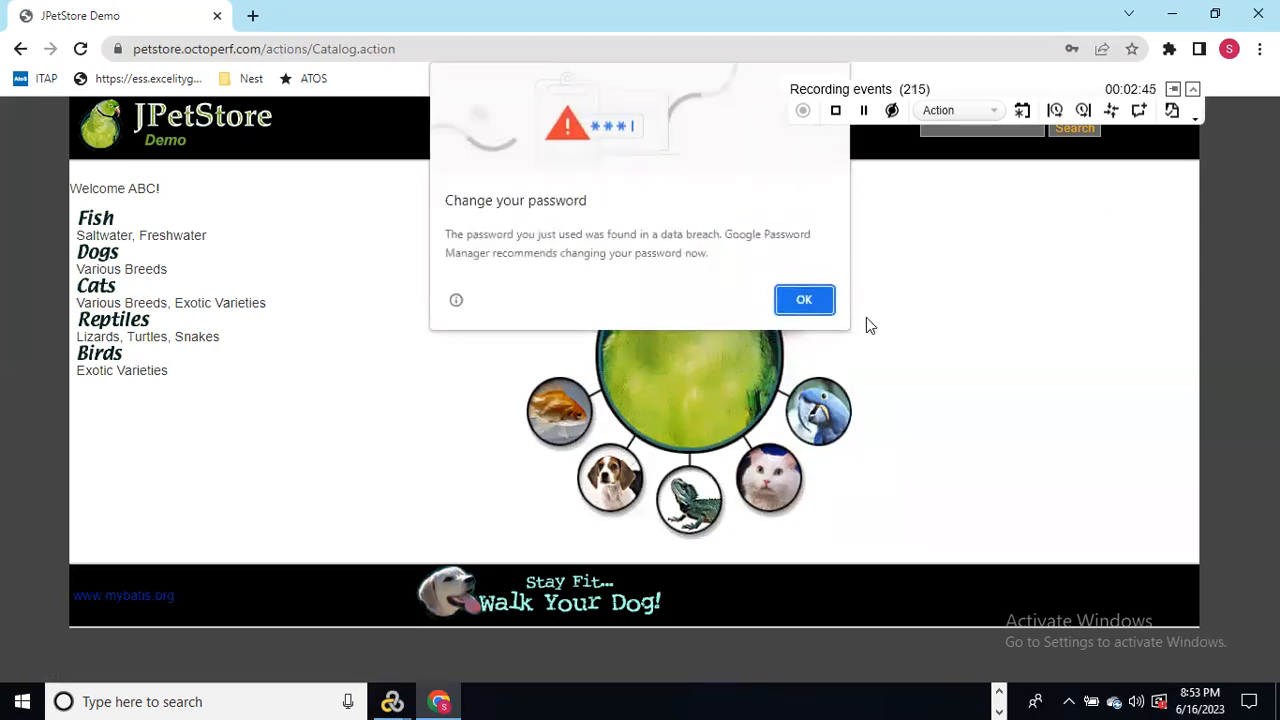
{"action": "left_click", "coordinate": [810, 302]}
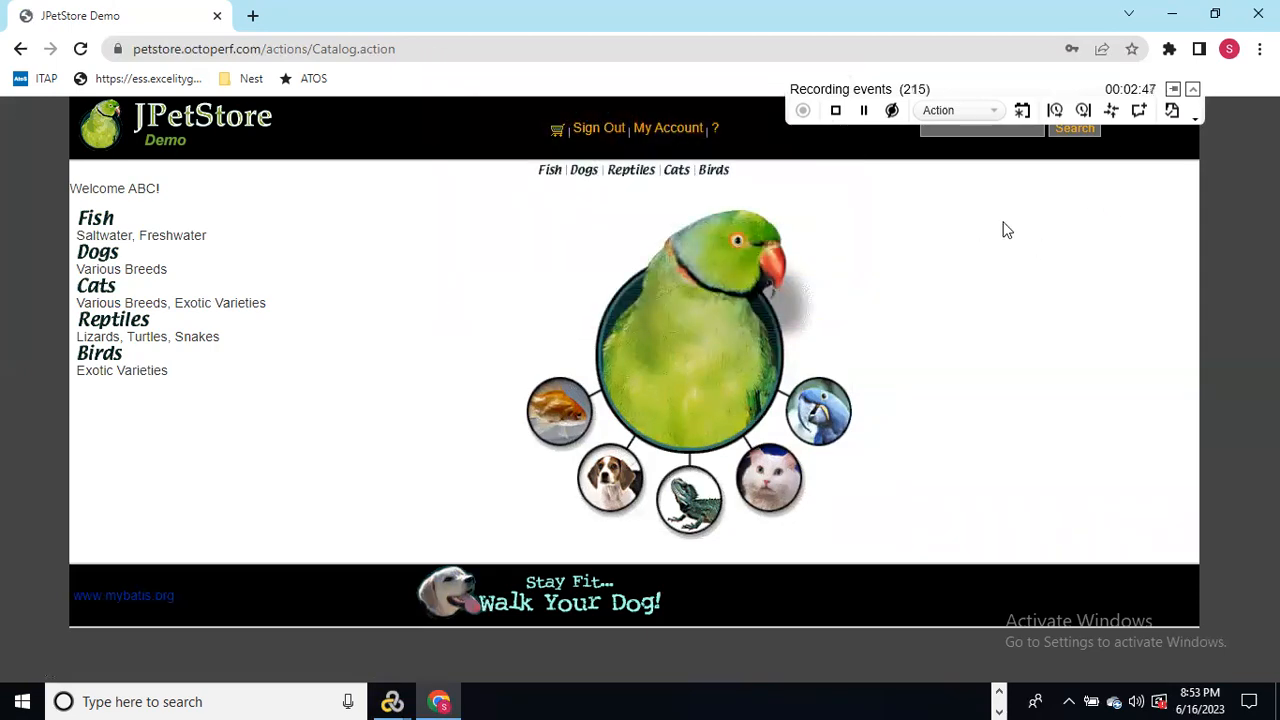
Step: End the Petstore_PetBooking_Login_T02 transaction now that login is complete
{"action": "left_click", "coordinate": [1083, 111]}
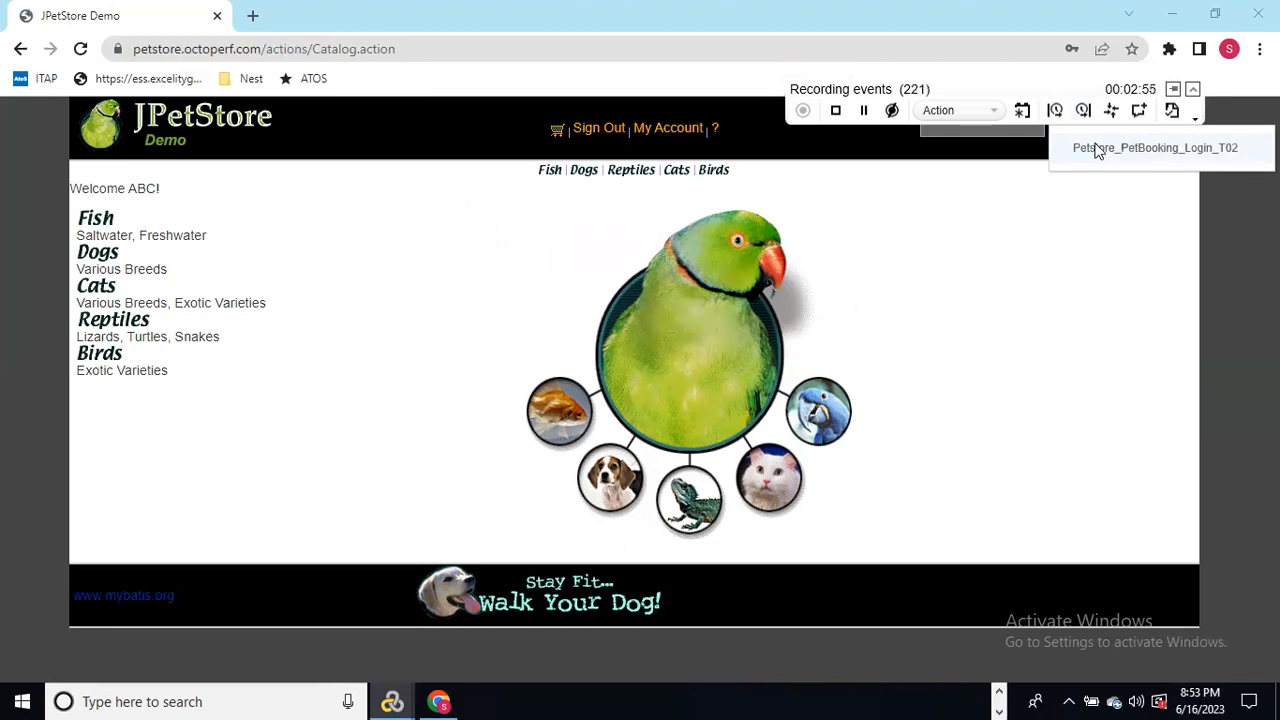
{"action": "left_click", "coordinate": [1196, 152]}
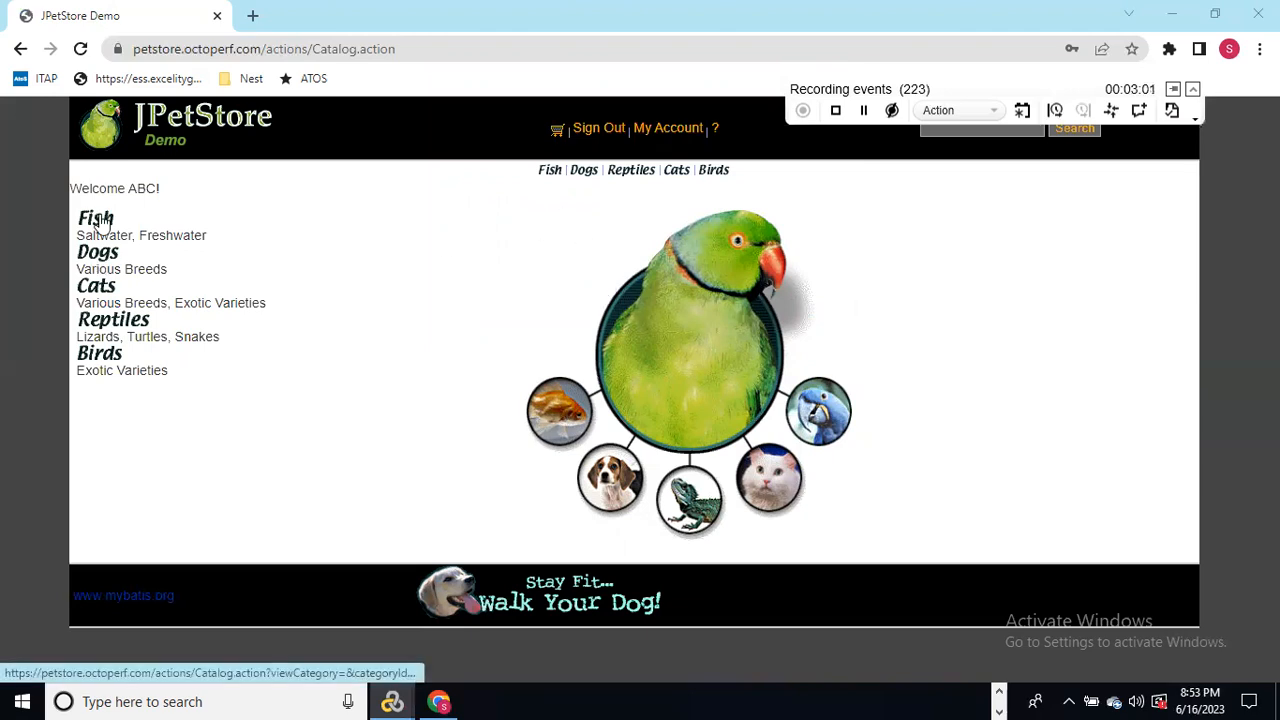
Step: Insert a start transaction named 'Petstore_PetBooking_ClickonPet_T02' into the recording
{"action": "left_click", "coordinate": [1056, 110]}
{"action": "type", "text": "Petsto"}
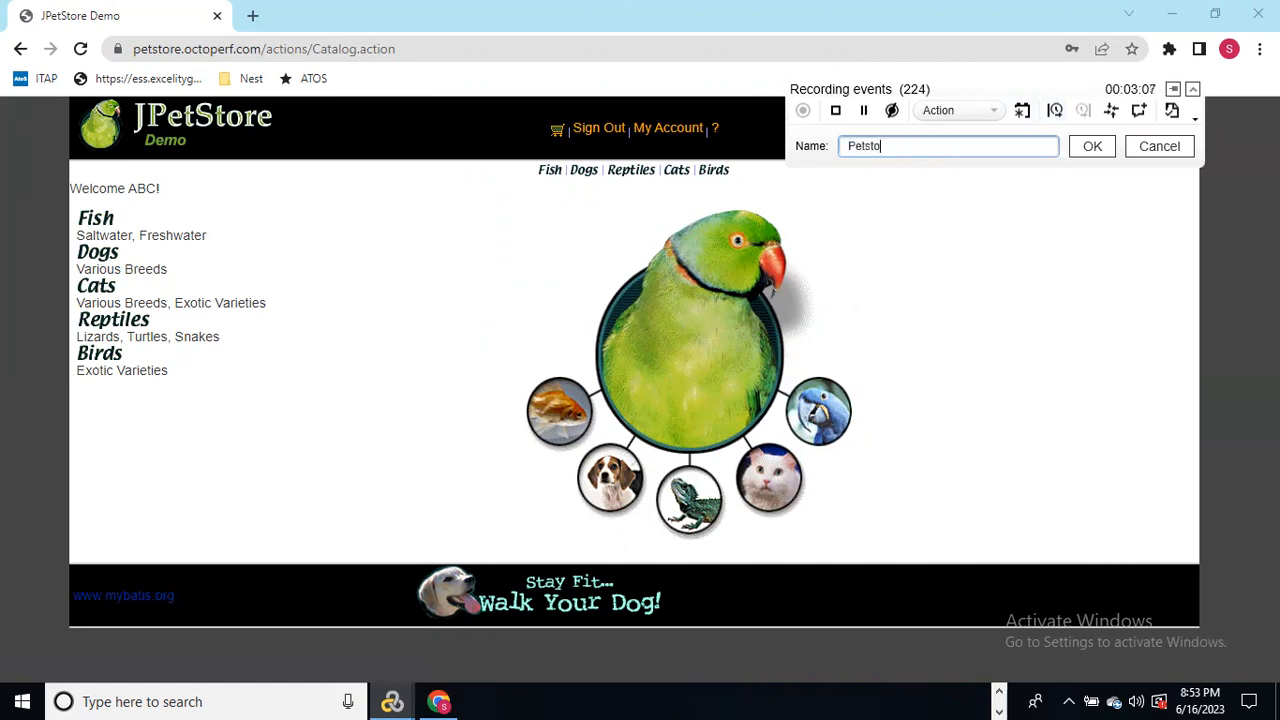
{"action": "type", "text": "re_"}
{"action": "type", "text": "PetBooking_"}
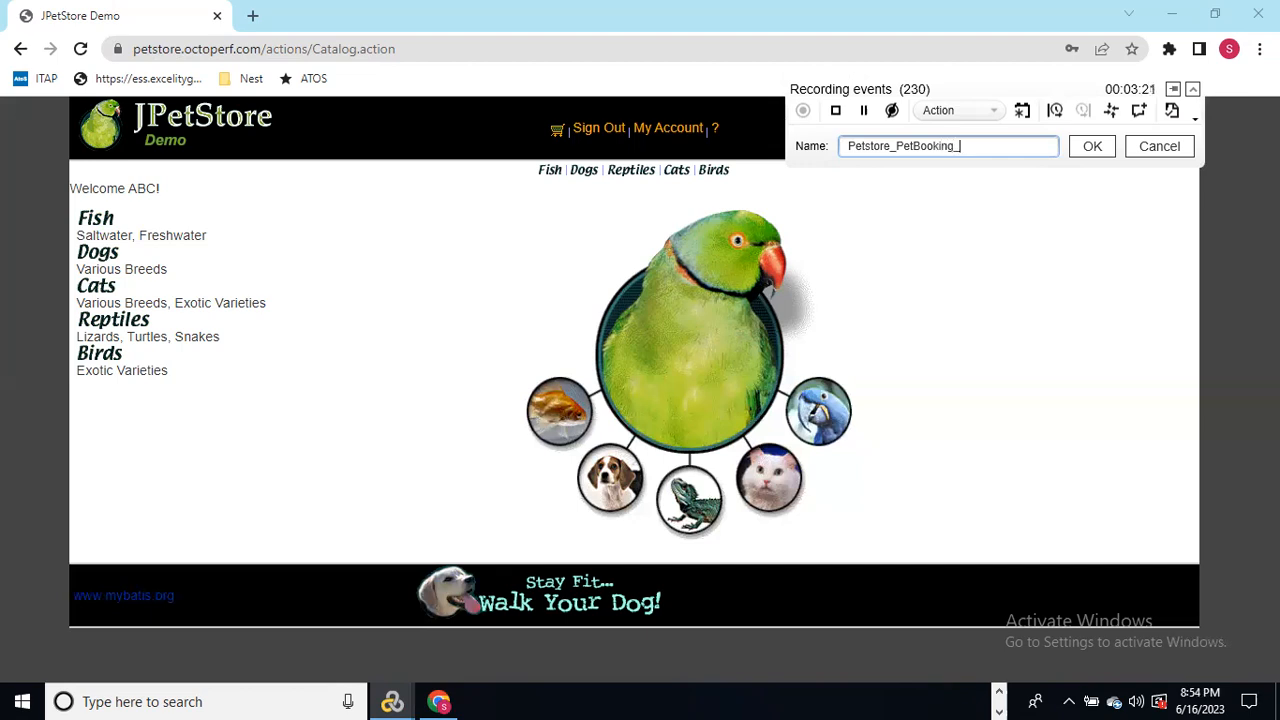
{"action": "type", "text": "ClickonPet_T02"}
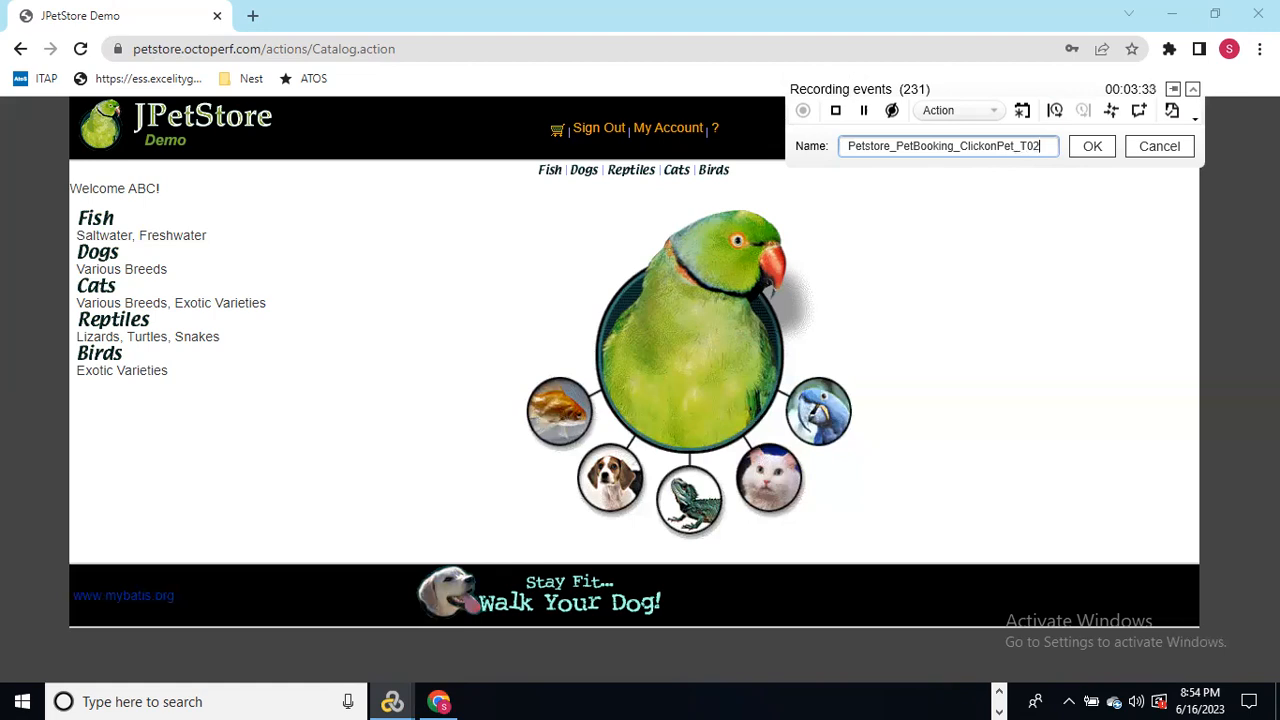
{"action": "left_click", "coordinate": [1092, 147]}
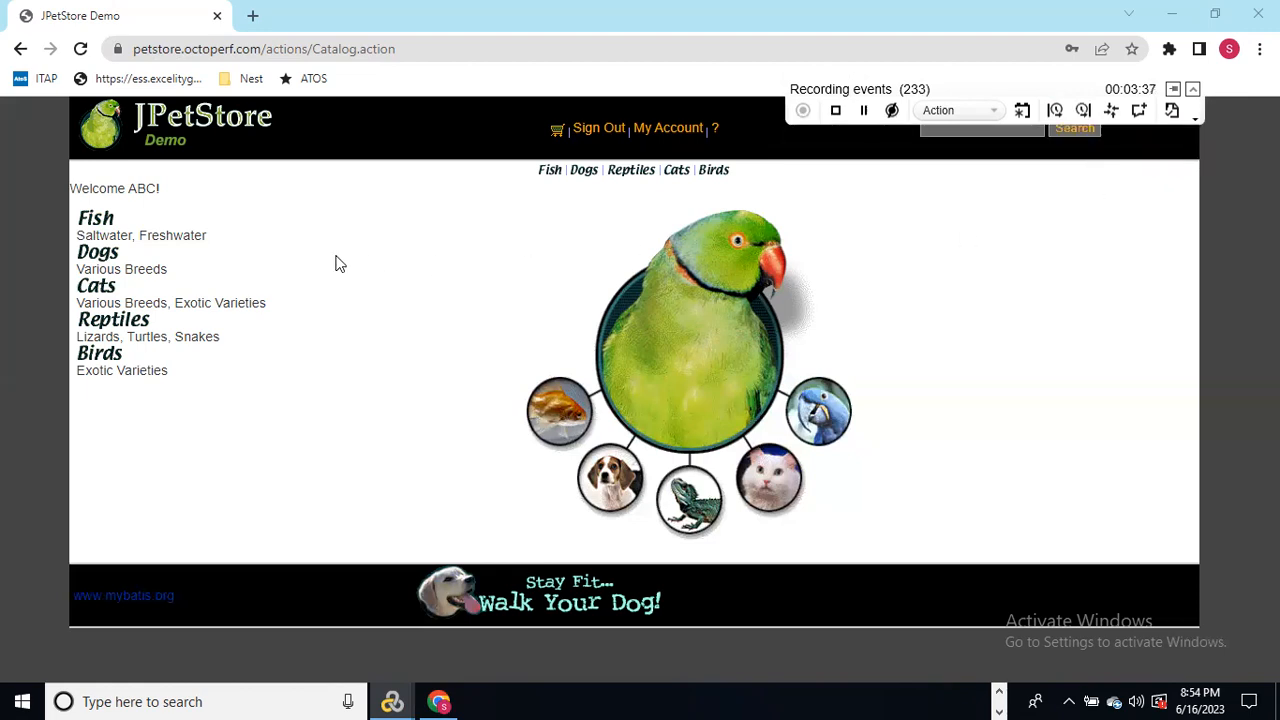